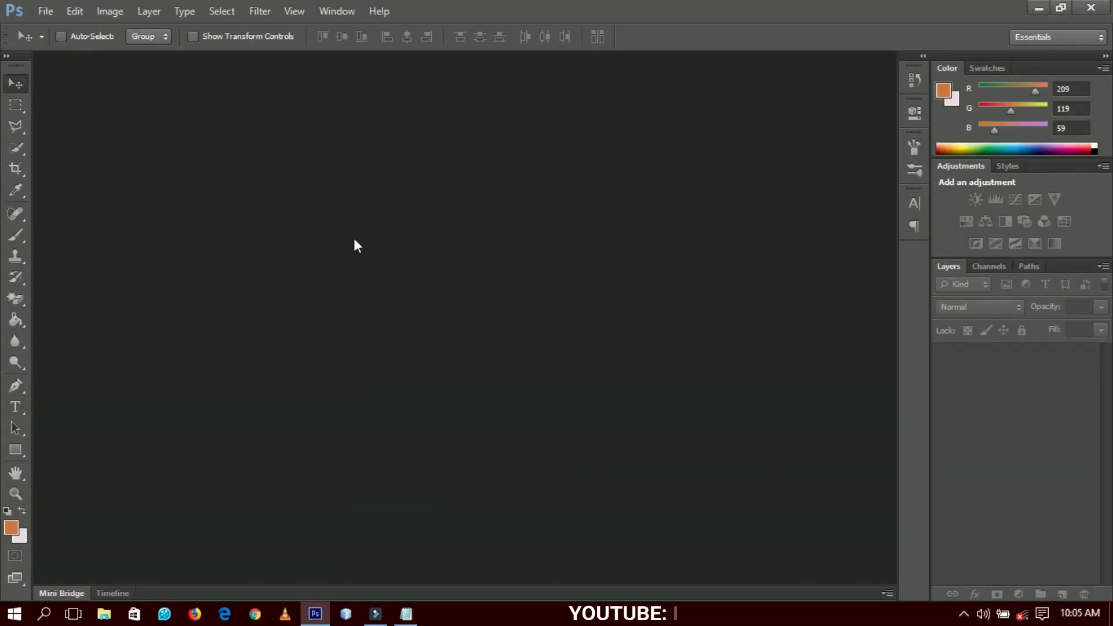
Create a new A4 document from the International Paper preset at 300 pixels/inch, RGB Color, with white background contents
left_click(44, 12)
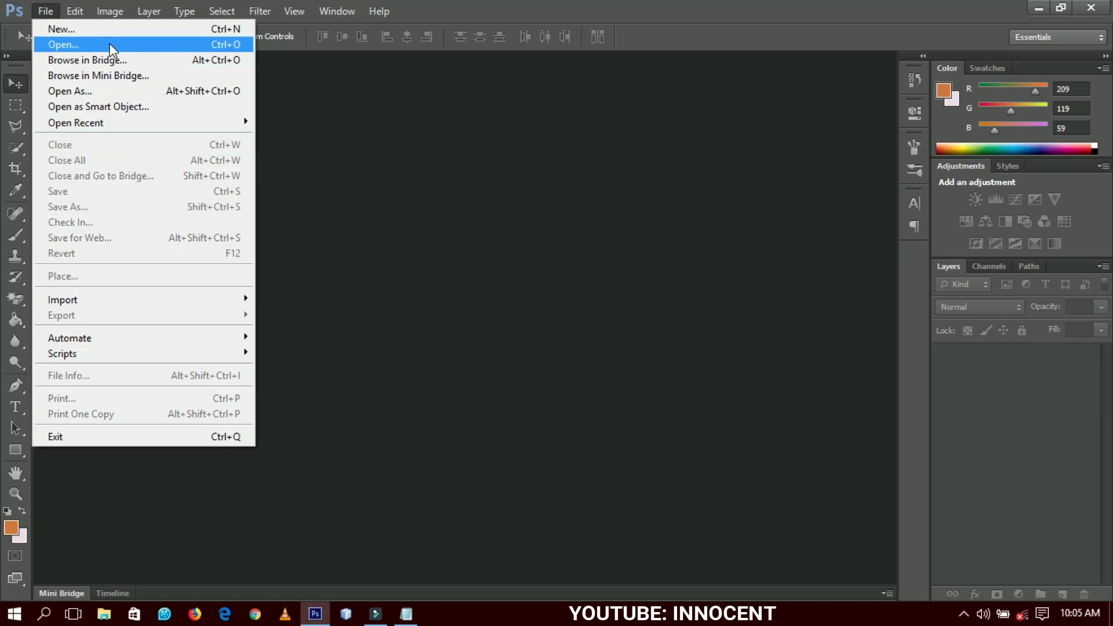
left_click(124, 29)
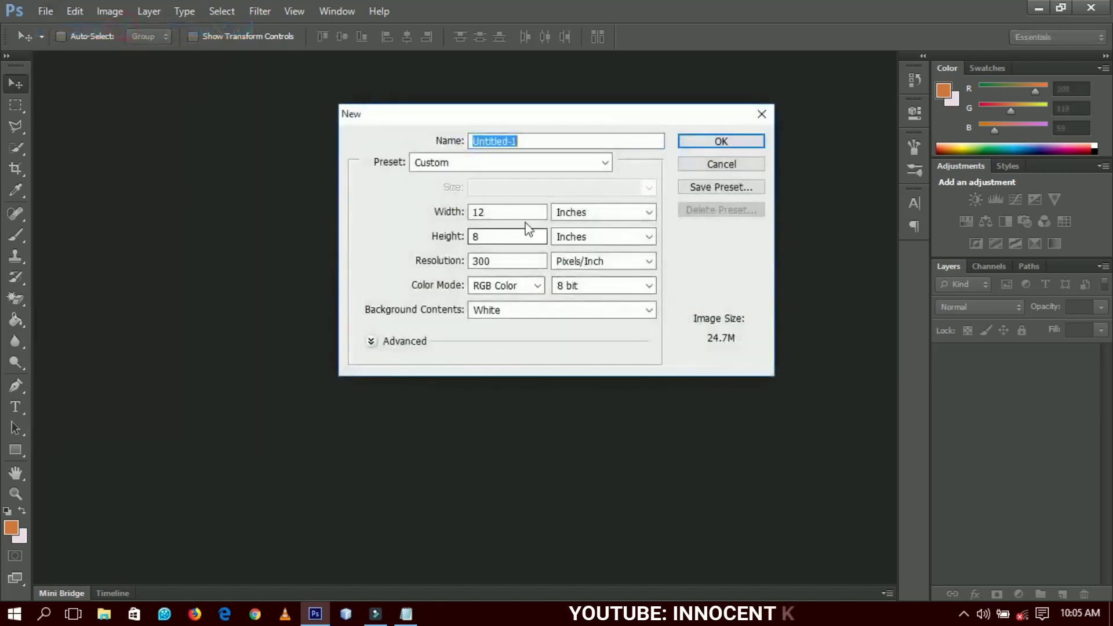
left_click(510, 162)
left_click(486, 232)
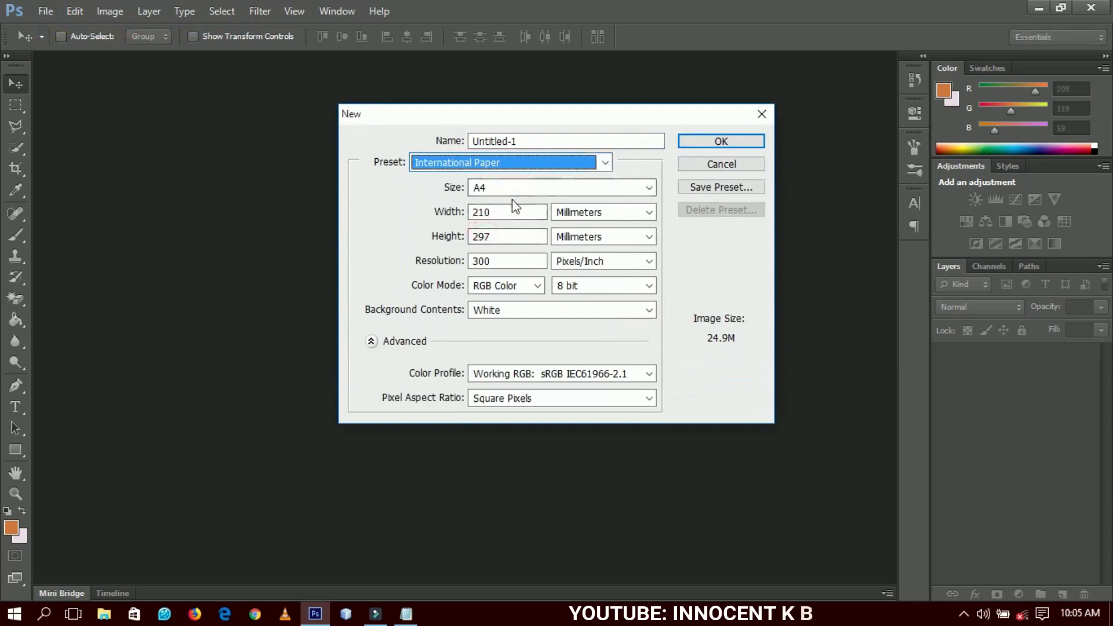
left_click(752, 141)
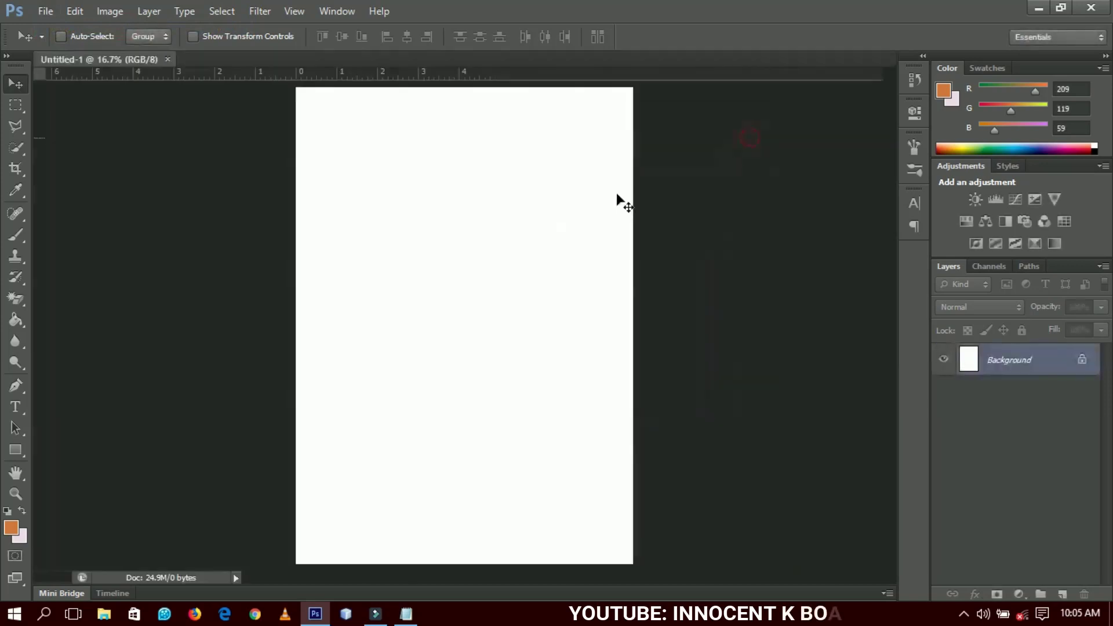
Add a Solid Color fill layer in dark brown #3d352f above the white background
left_click(1019, 594)
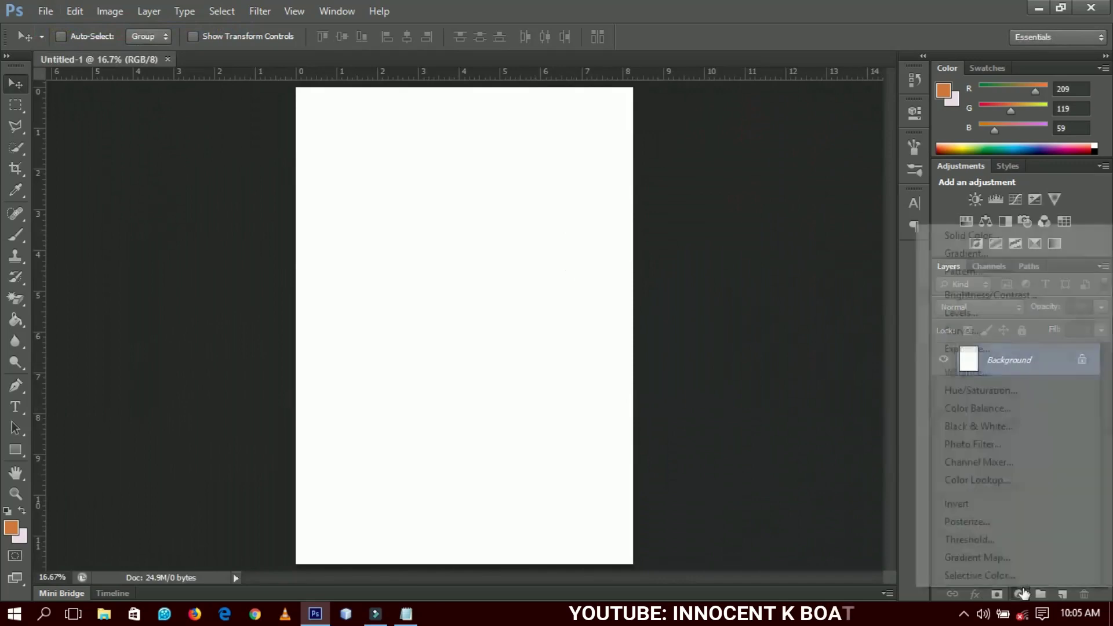
left_click(972, 234)
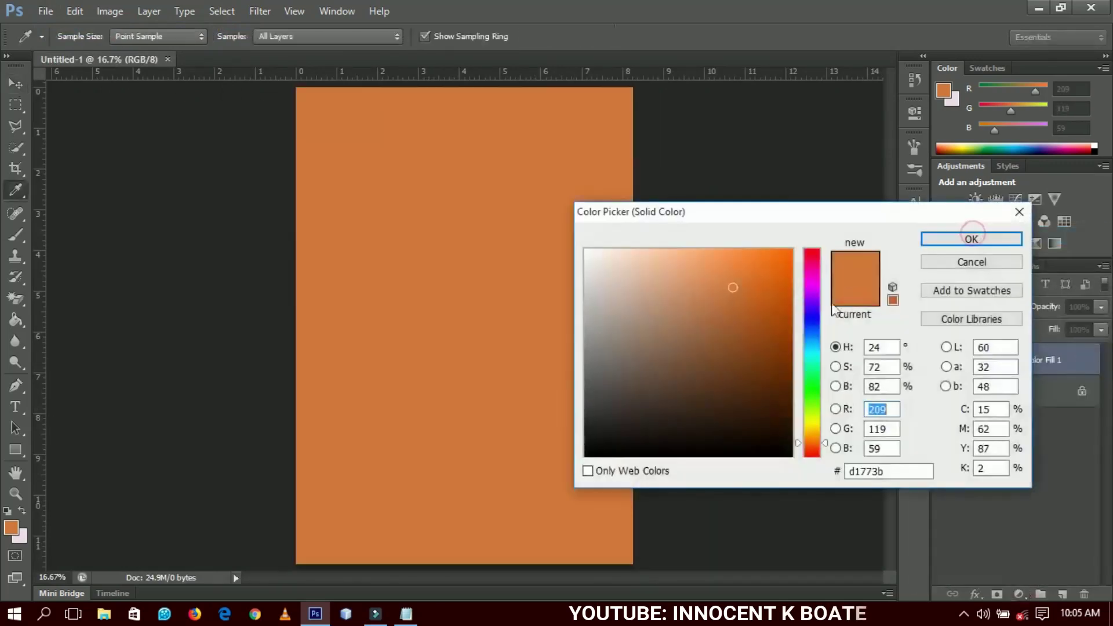
left_click_drag(784, 389, 785, 399)
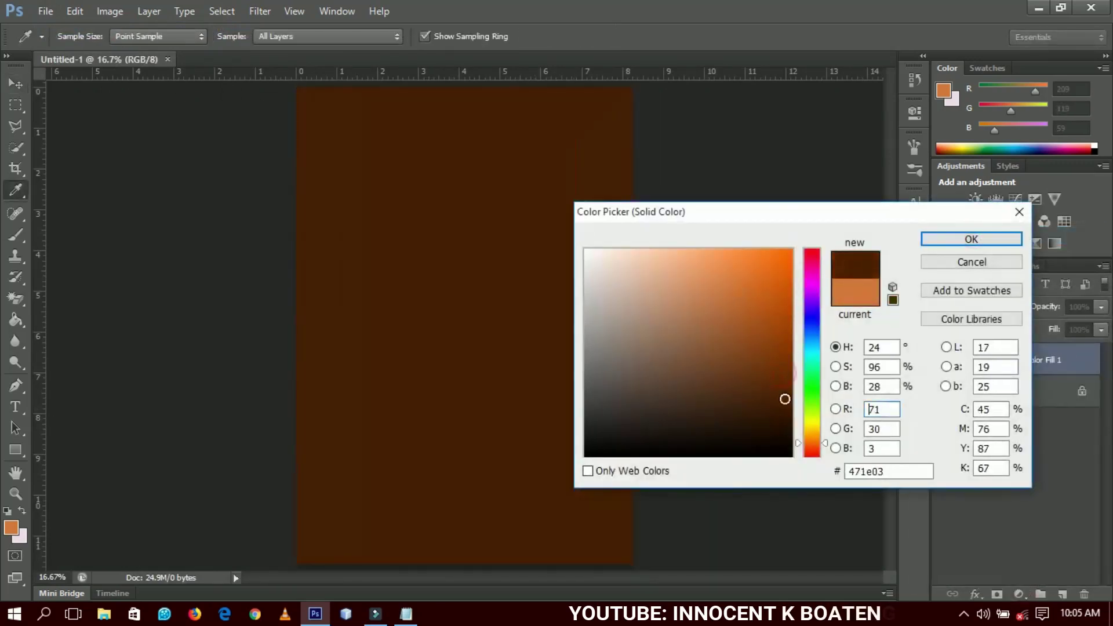
mouse_move(670, 384)
left_mouse_down()
mouse_move(623, 409)
mouse_move(630, 400)
left_mouse_up()
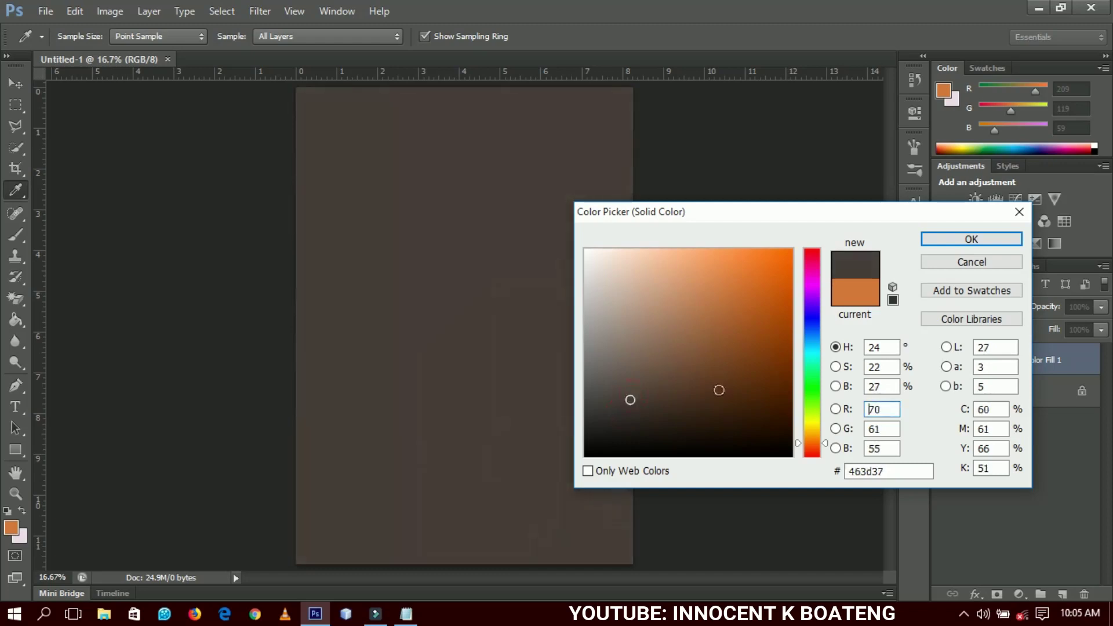
left_click_drag(632, 413, 632, 408)
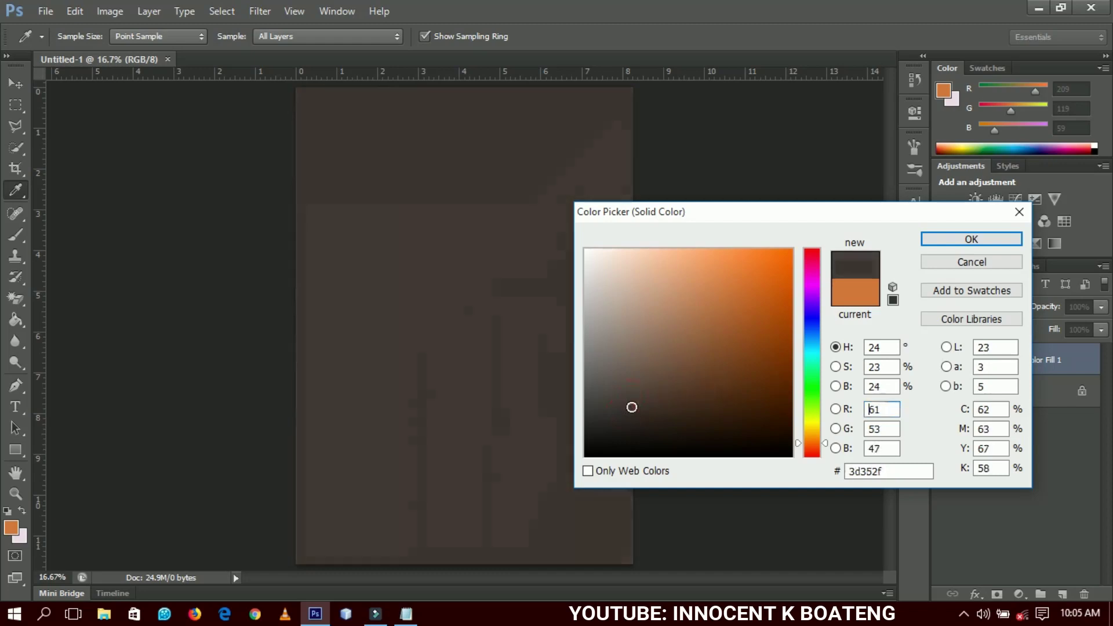
left_click(969, 238)
key("v")
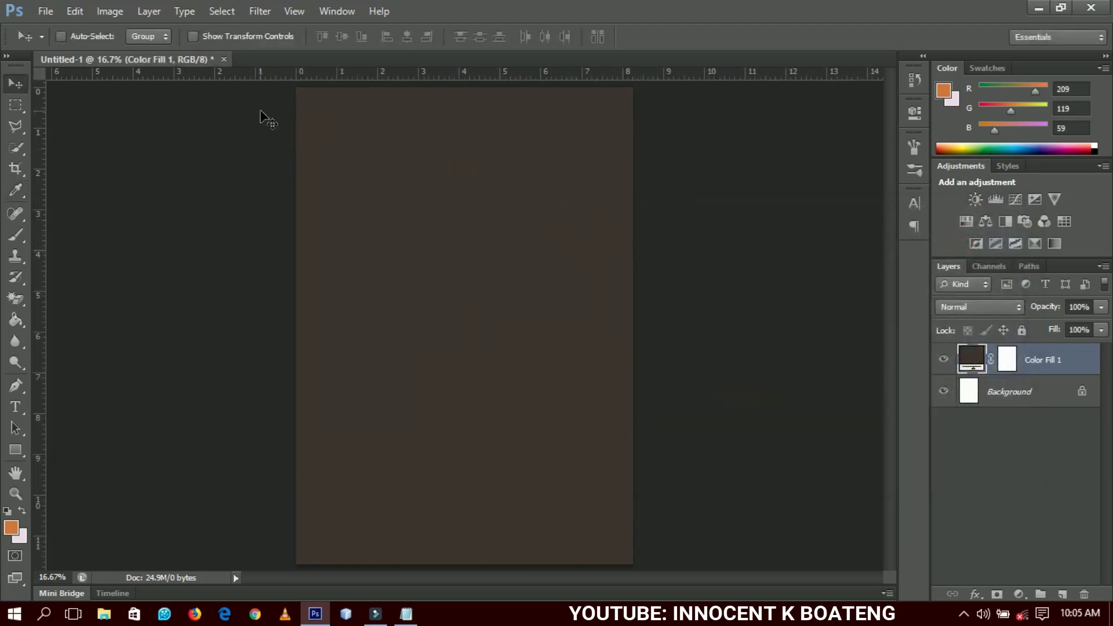
Place the watch photo IMG-20180531-WA0002 on the page at its default size and rasterize its layer
left_click(50, 11)
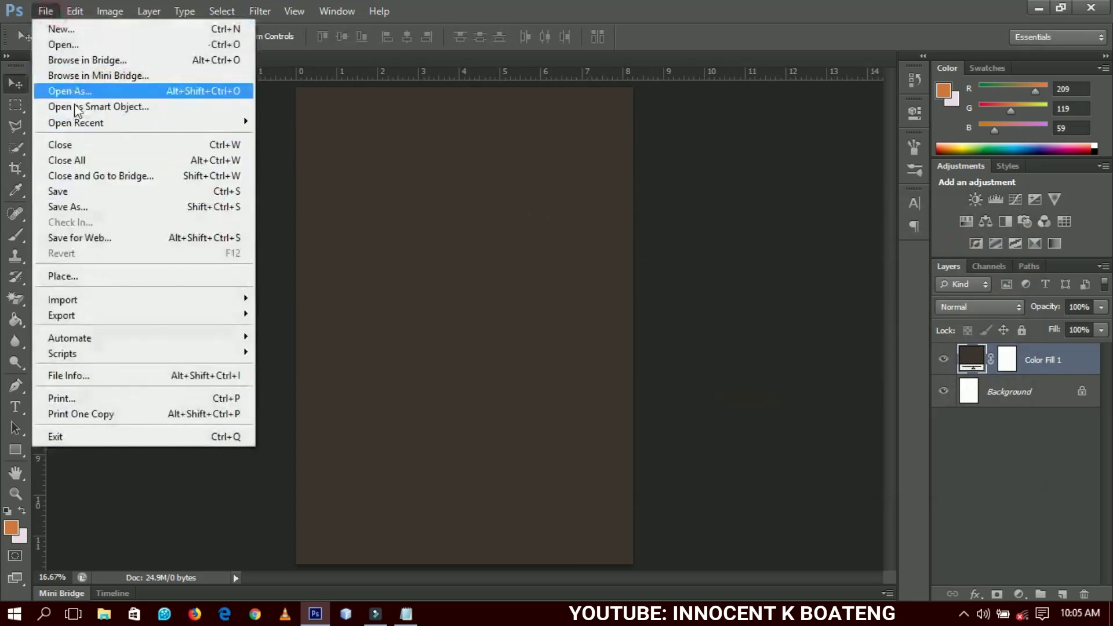
left_click(68, 277)
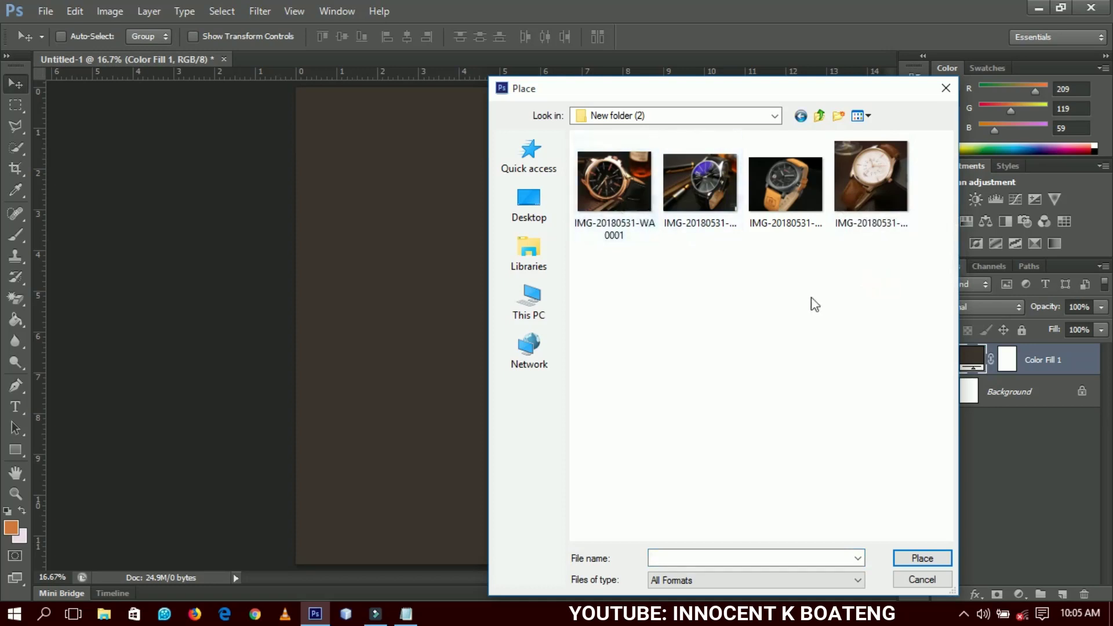
double_click(701, 186)
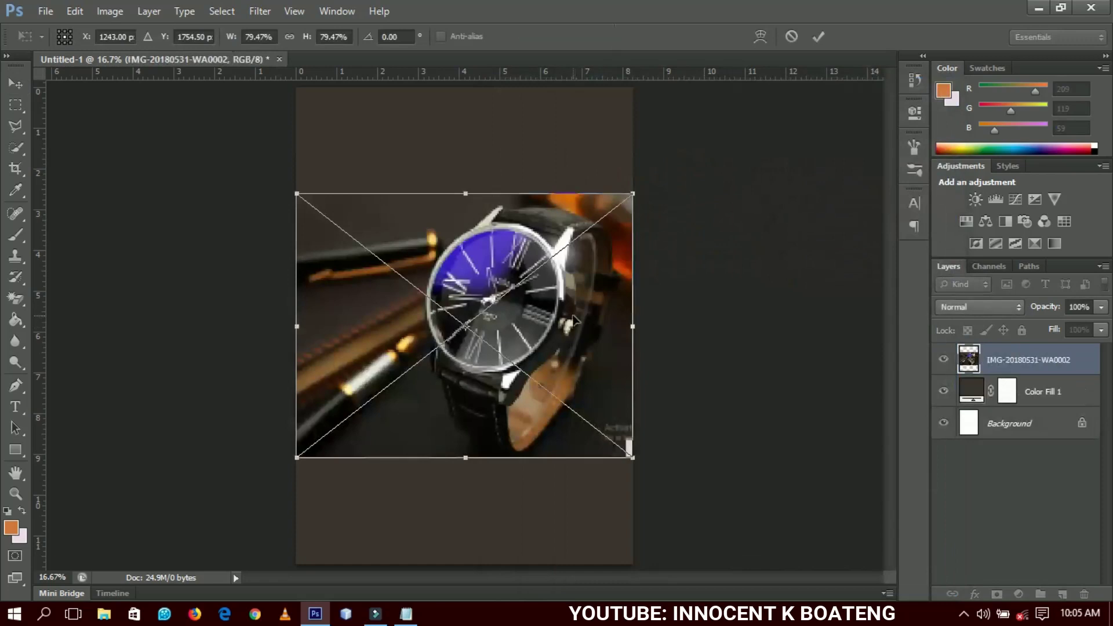
key("Return")
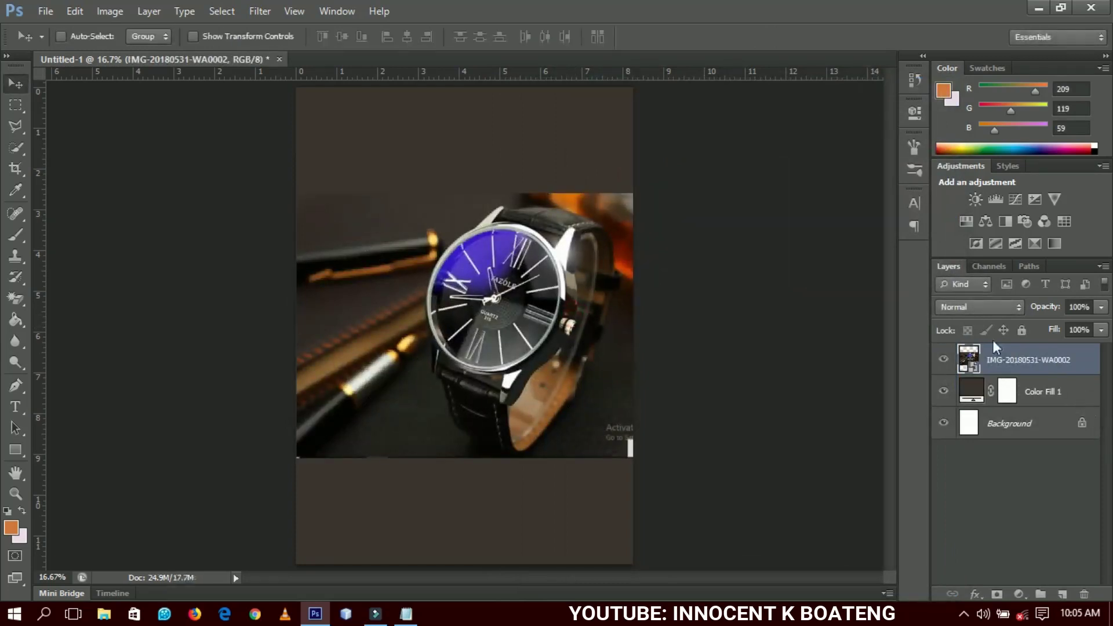
right_click(1018, 366)
left_click(905, 204)
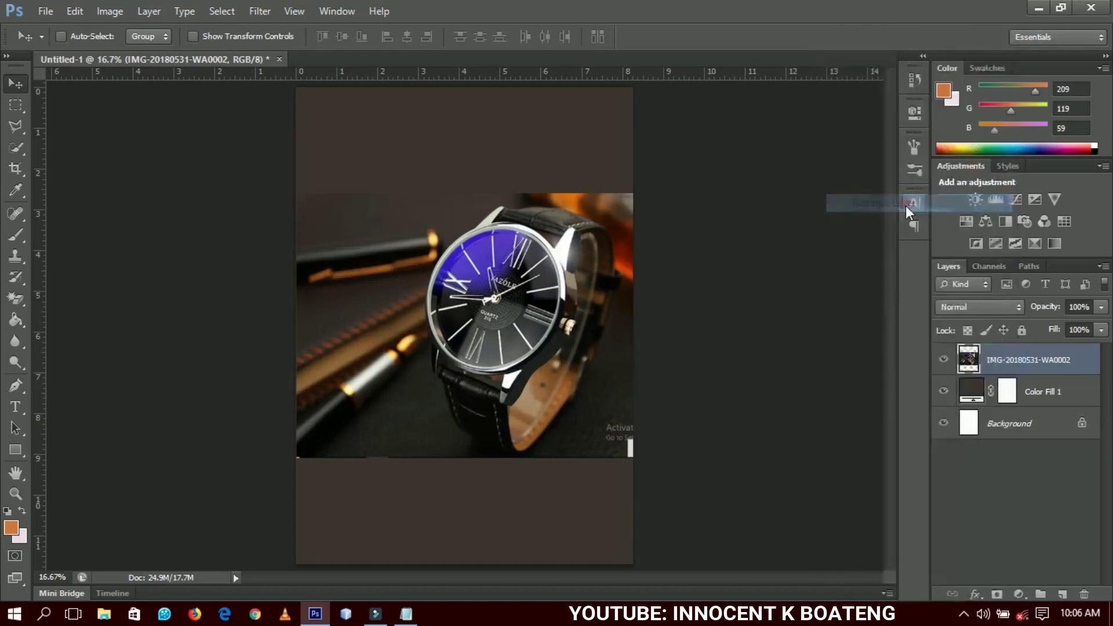
Move the watch photo to the top of the page, scale it to 97.74% and centre it horizontally on the canvas
left_click_drag(548, 363, 544, 269)
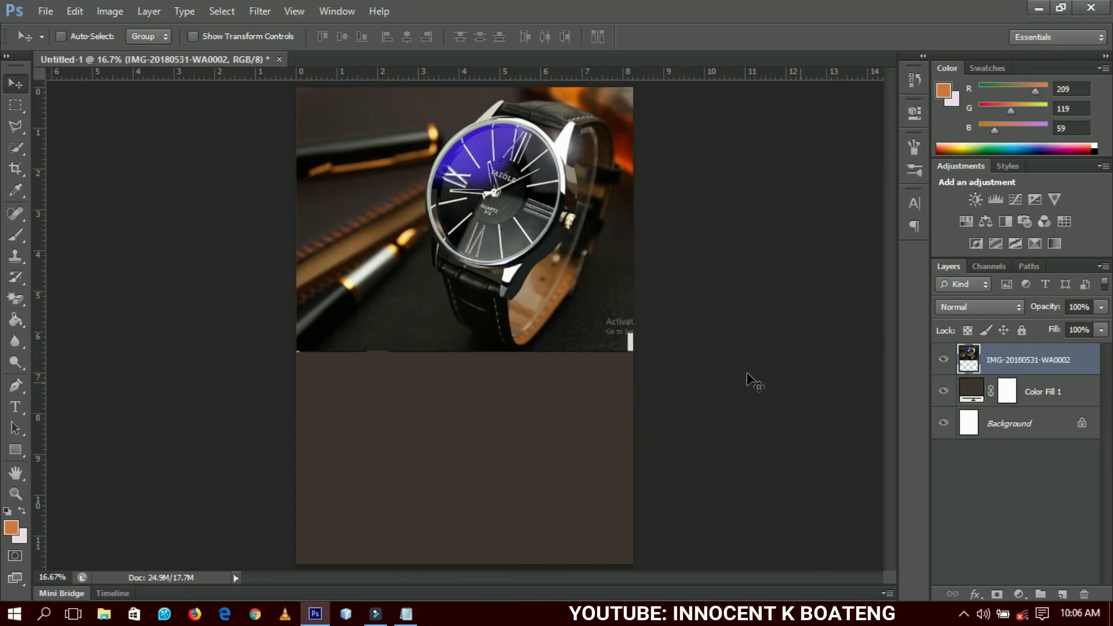
key("ctrl+t")
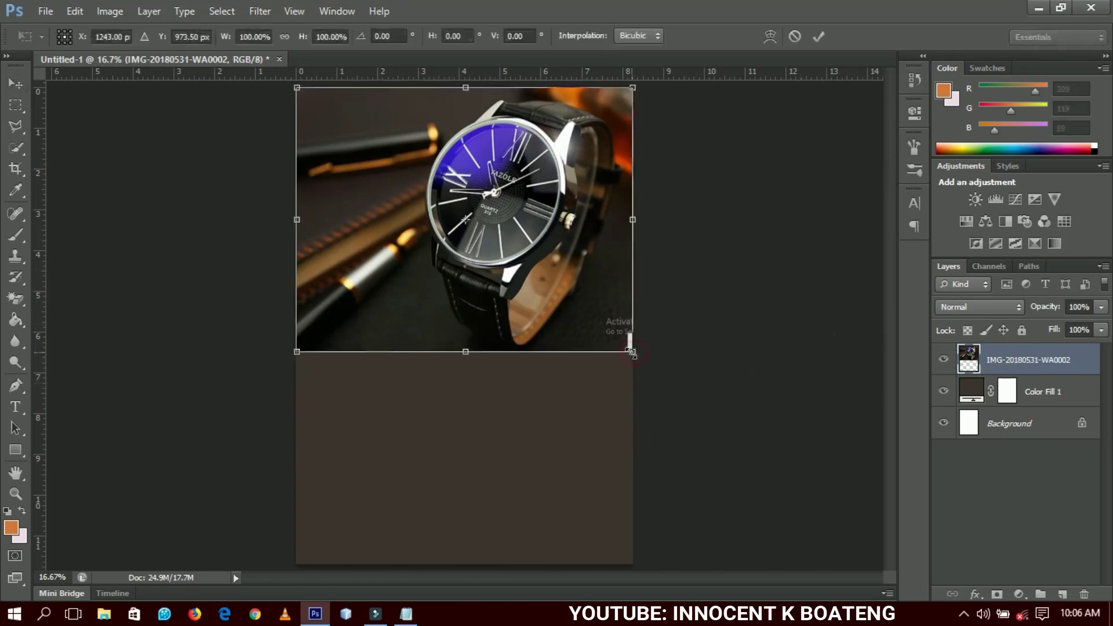
left_click_drag(632, 353, 629, 348)
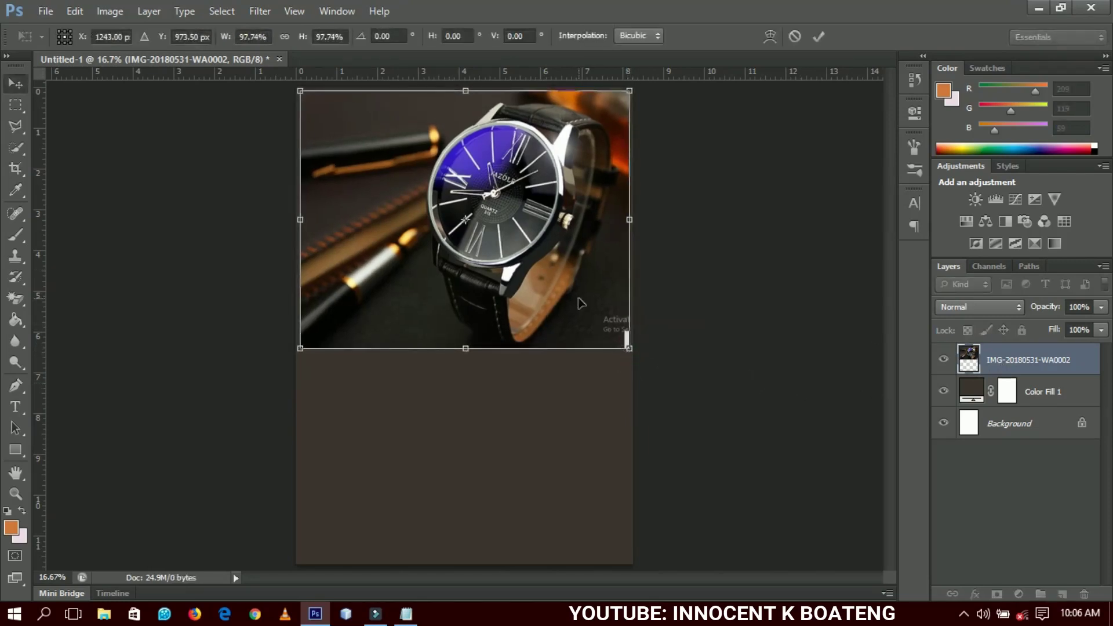
key("Return")
key("ctrl+a")
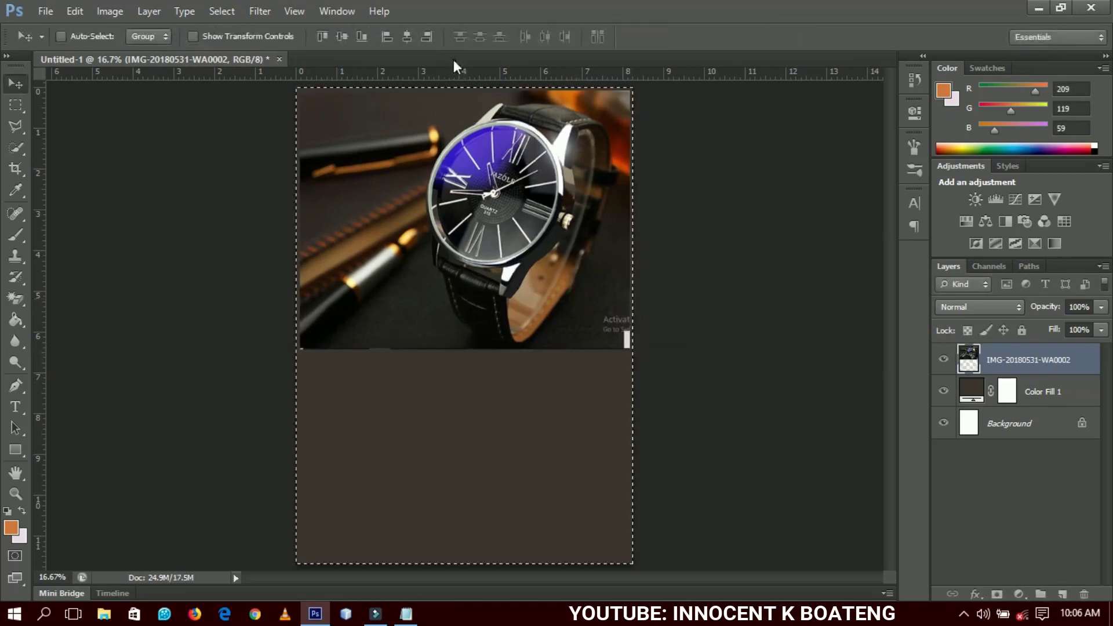
left_click(406, 36)
key("ctrl+d")
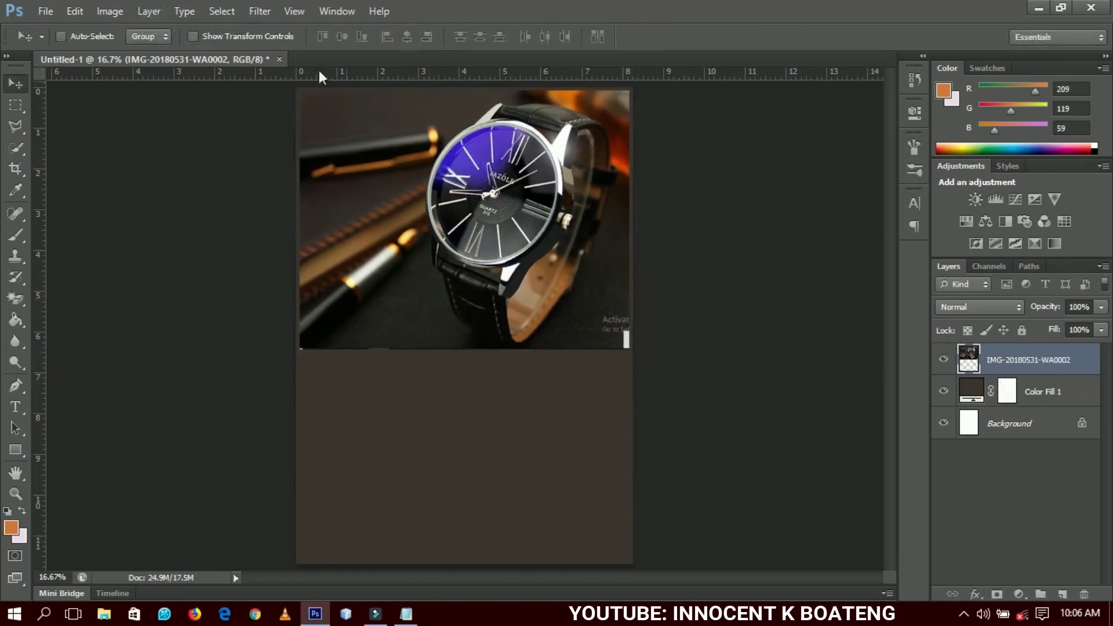
Duplicate the watch photo layer and hide the copy, leaving the original layer selected
key("ctrl+j")
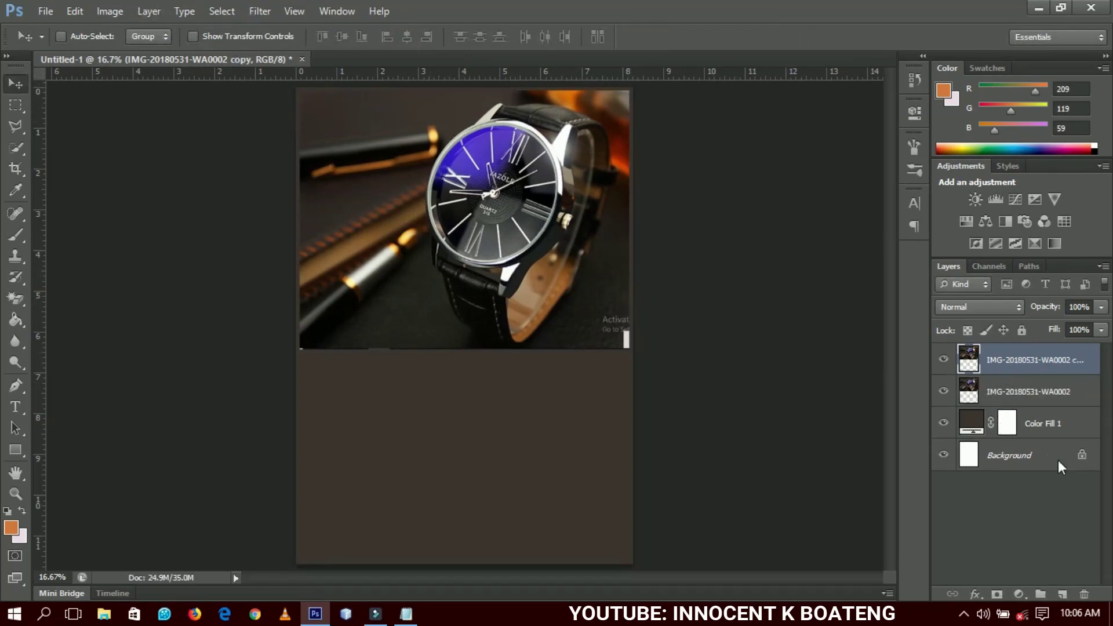
left_click(944, 360)
left_click(1002, 399)
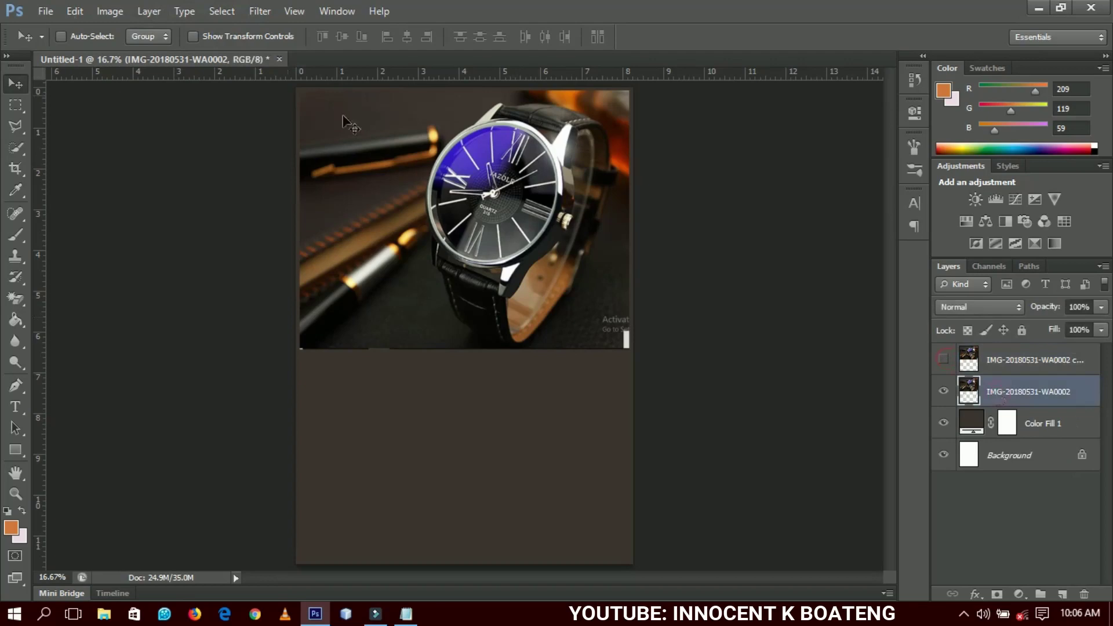
Apply a Gaussian Blur with a 34.6-pixel radius to the original watch photo layer
left_click(260, 11)
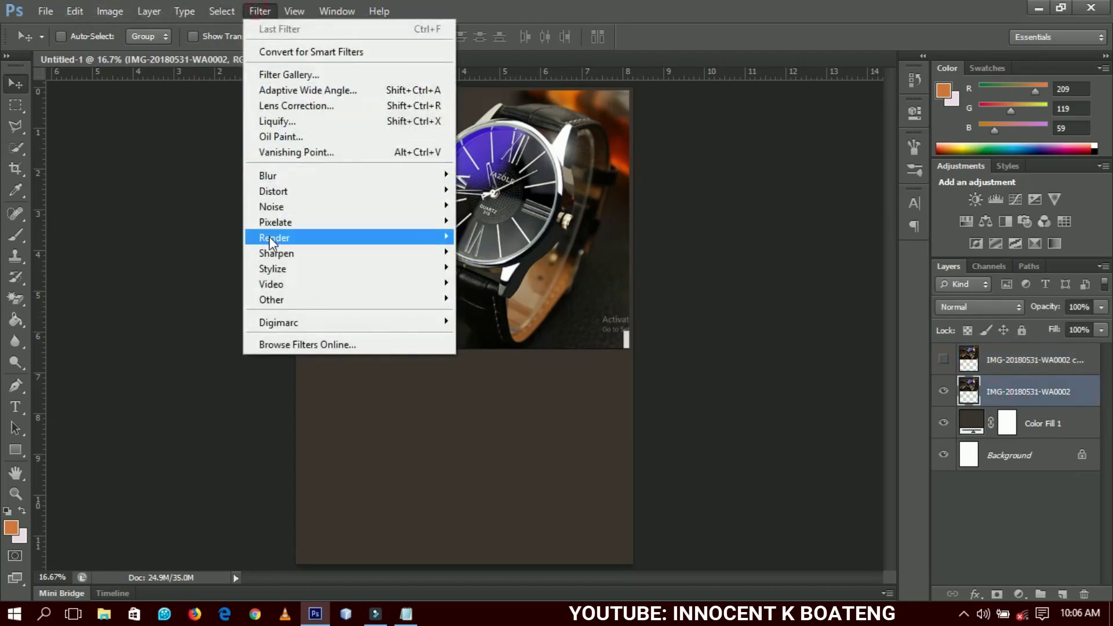
mouse_move(308, 177)
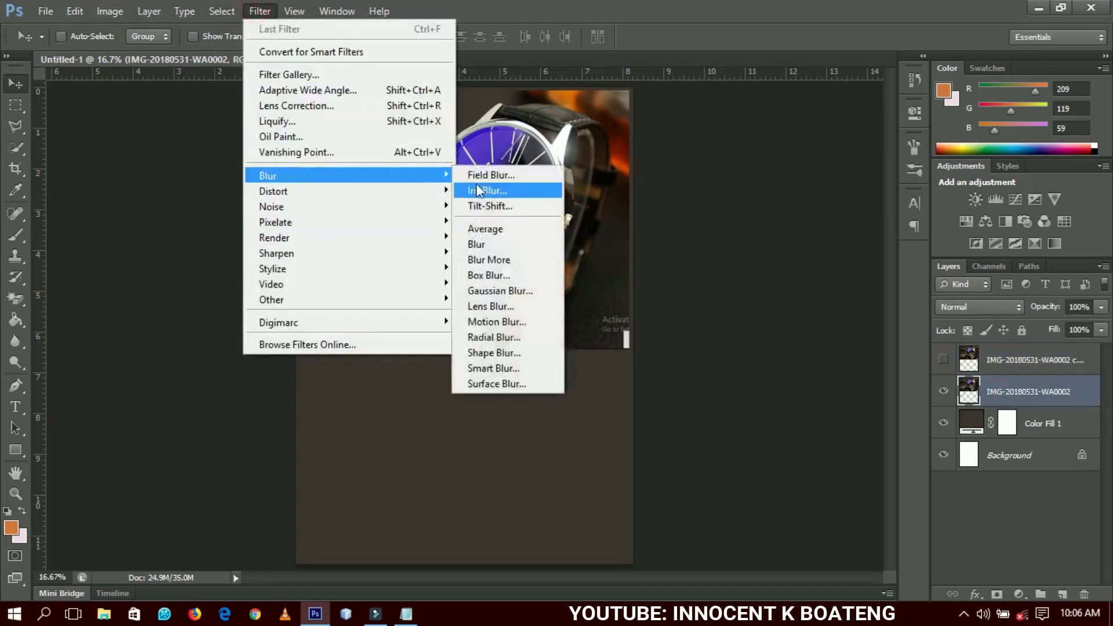
left_click(516, 294)
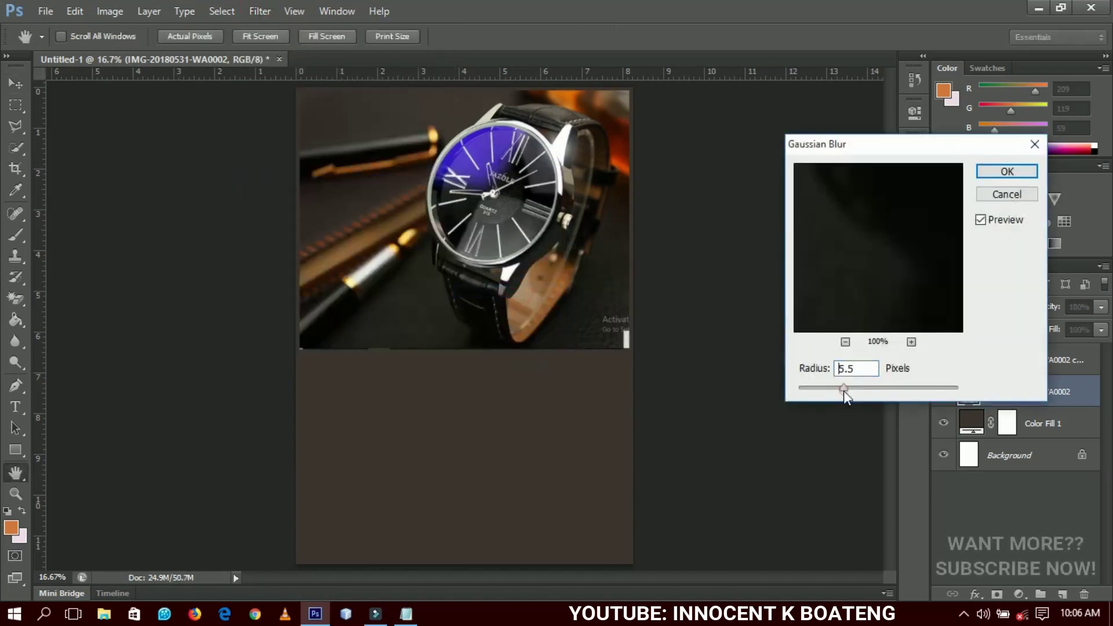
left_click_drag(851, 393, 877, 385)
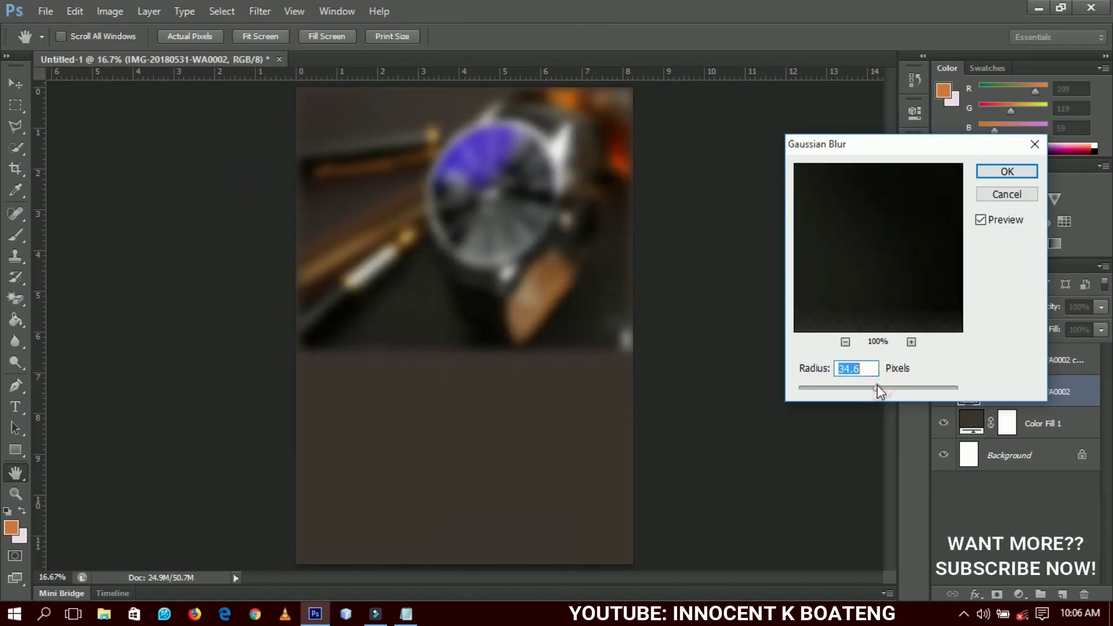
left_click(993, 171)
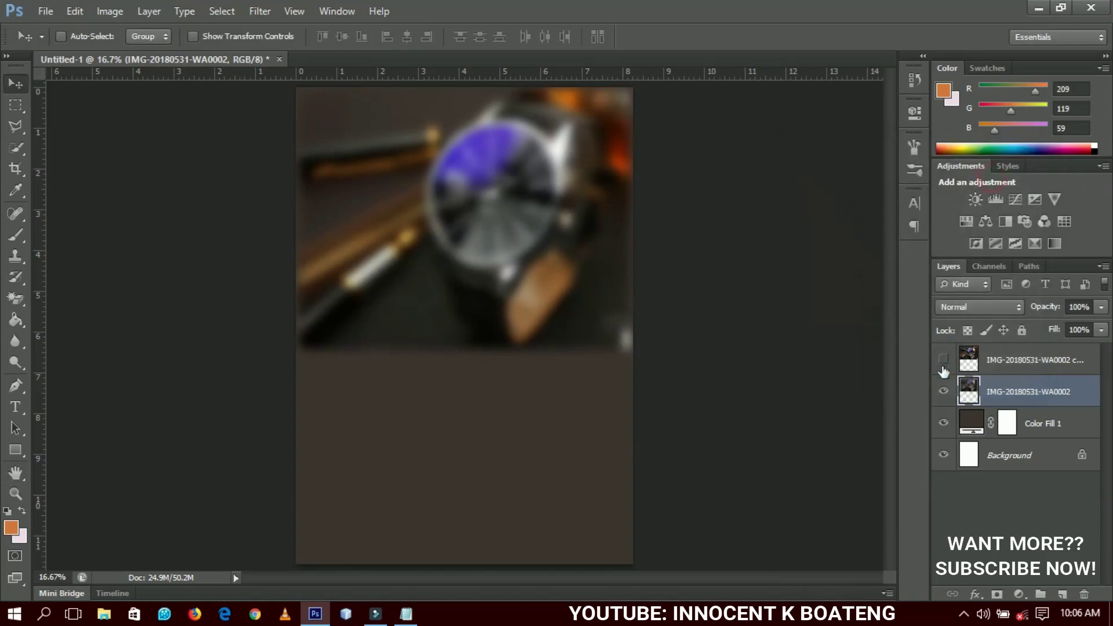
Show the sharp watch photo copy and scale it down slightly about its centre, inside the blurred photo's edges
left_click(943, 361)
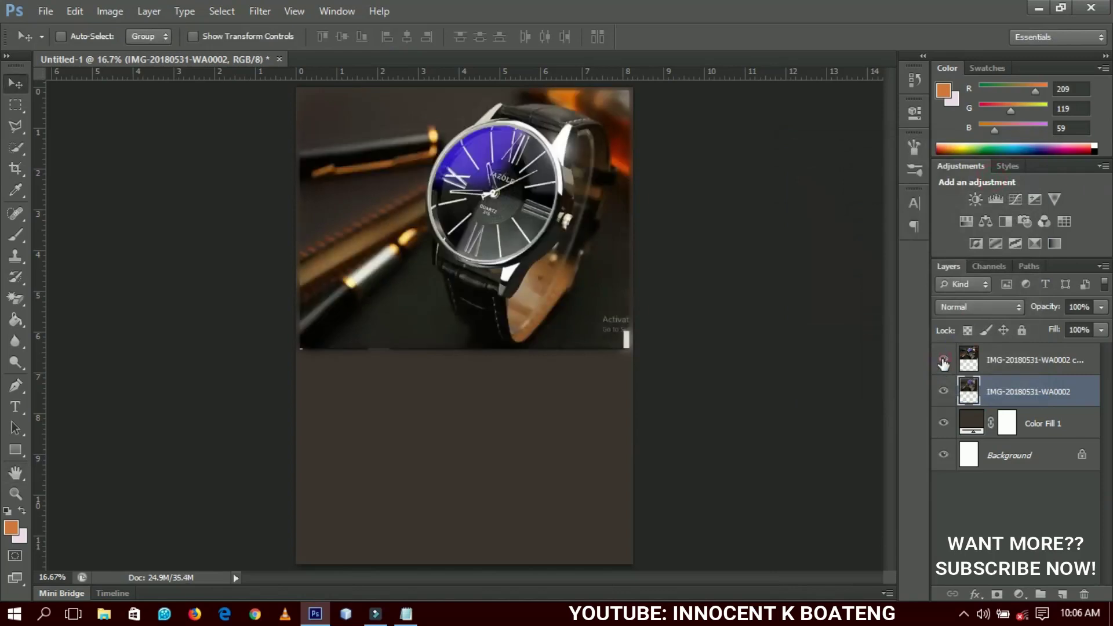
left_click(995, 367)
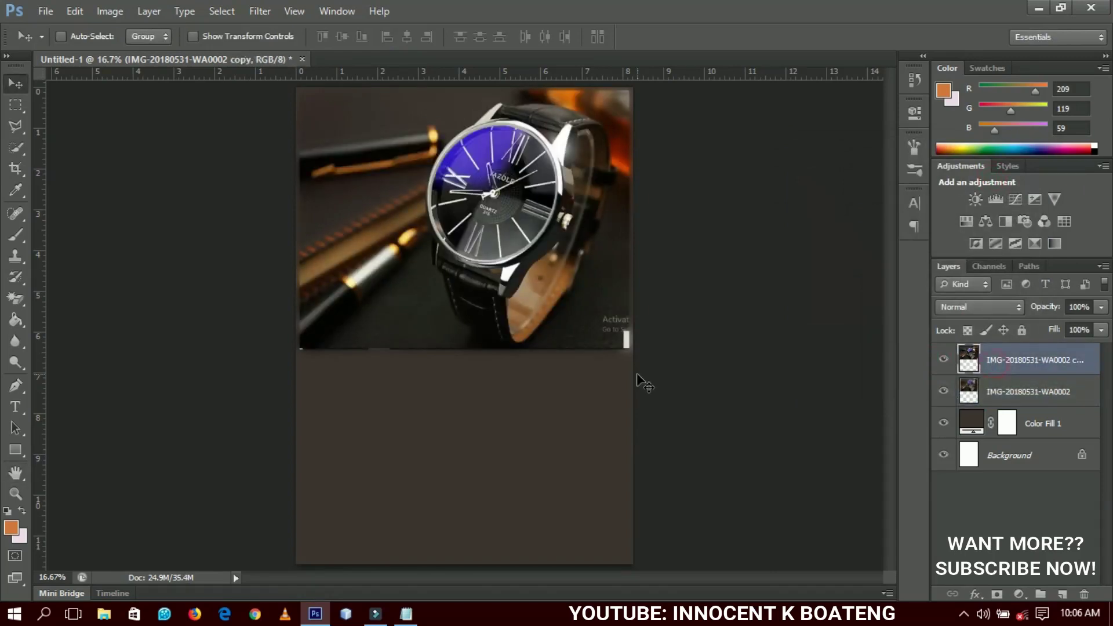
key("ctrl+t")
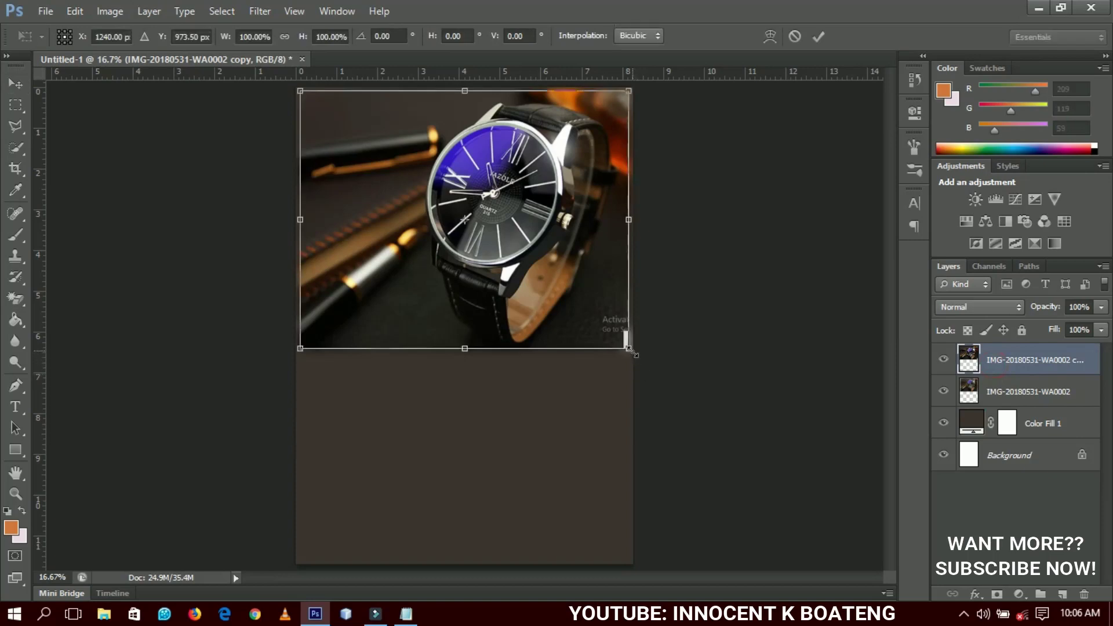
left_click_drag(630, 351, 624, 344)
key("Return")
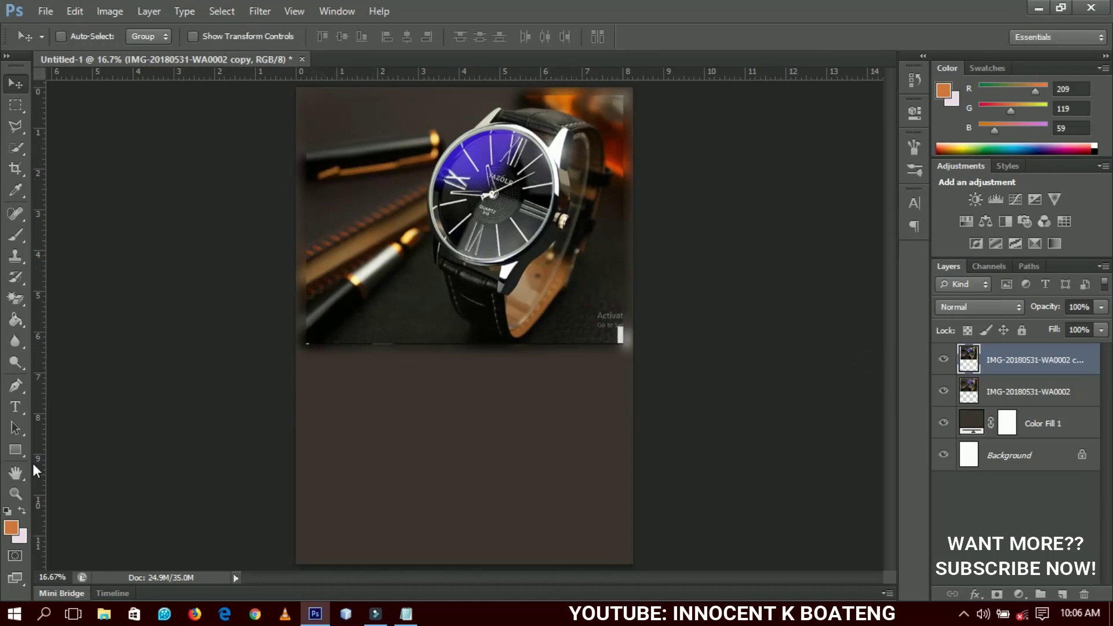
Draw a thin rectangle about 2720 × 61 px across the page below the photo and fill it with white #ffffff
left_click(17, 446)
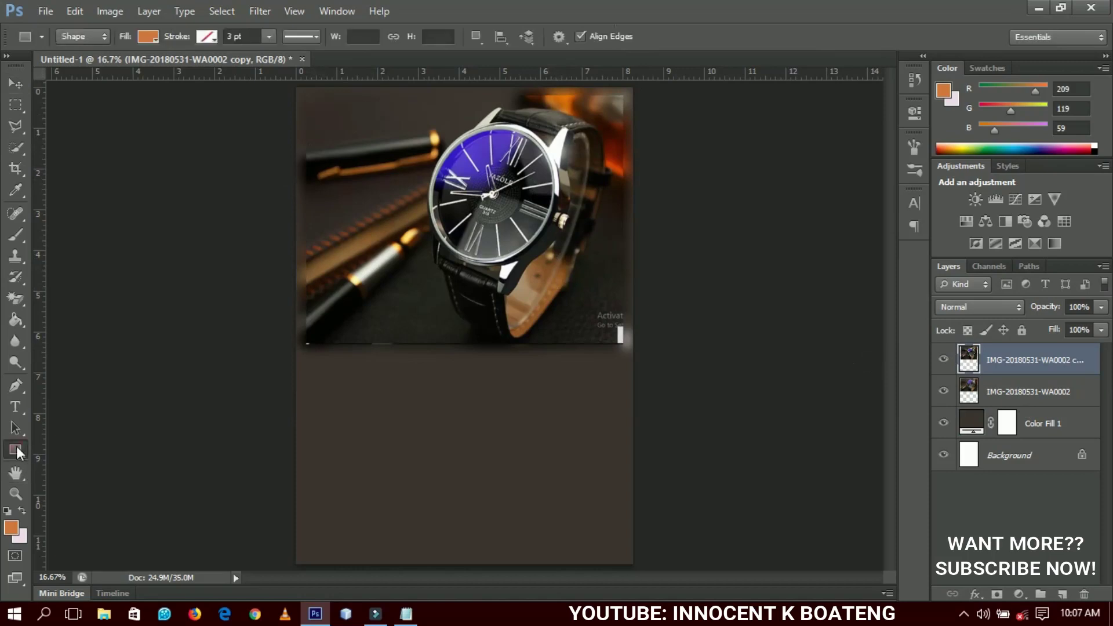
left_click(58, 447)
left_click_drag(279, 454, 647, 459)
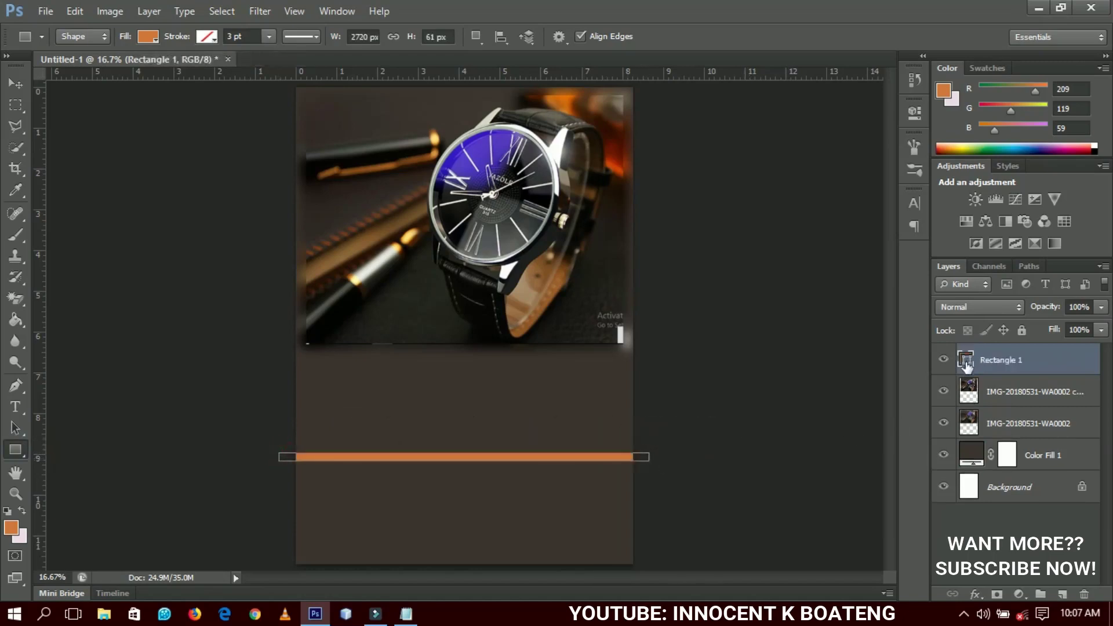
double_click(965, 363)
left_click_drag(609, 288, 585, 246)
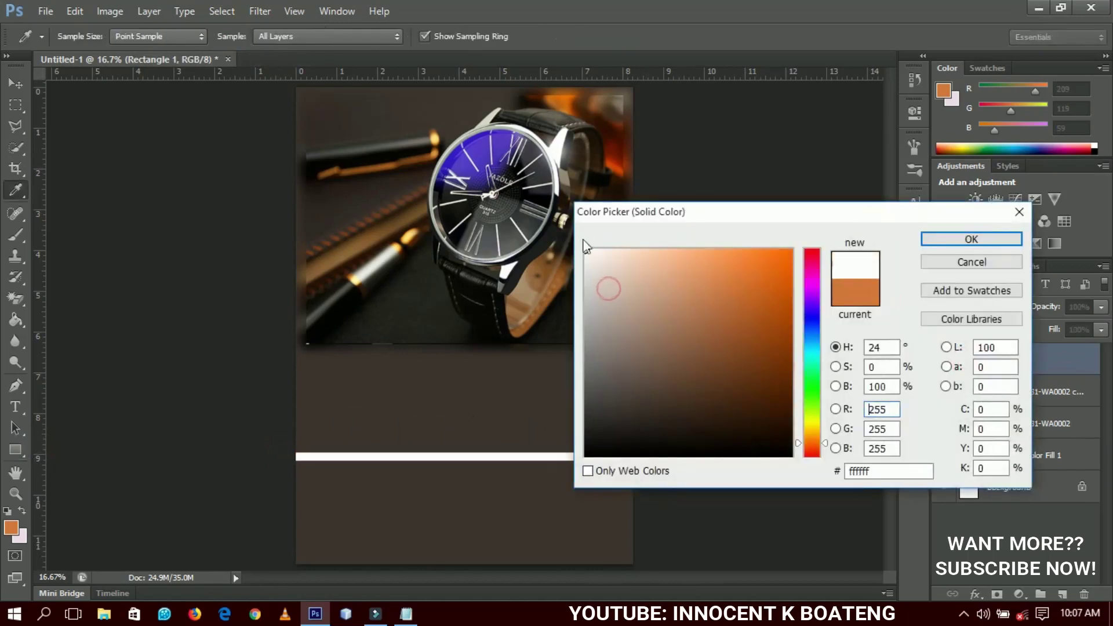
left_click(981, 240)
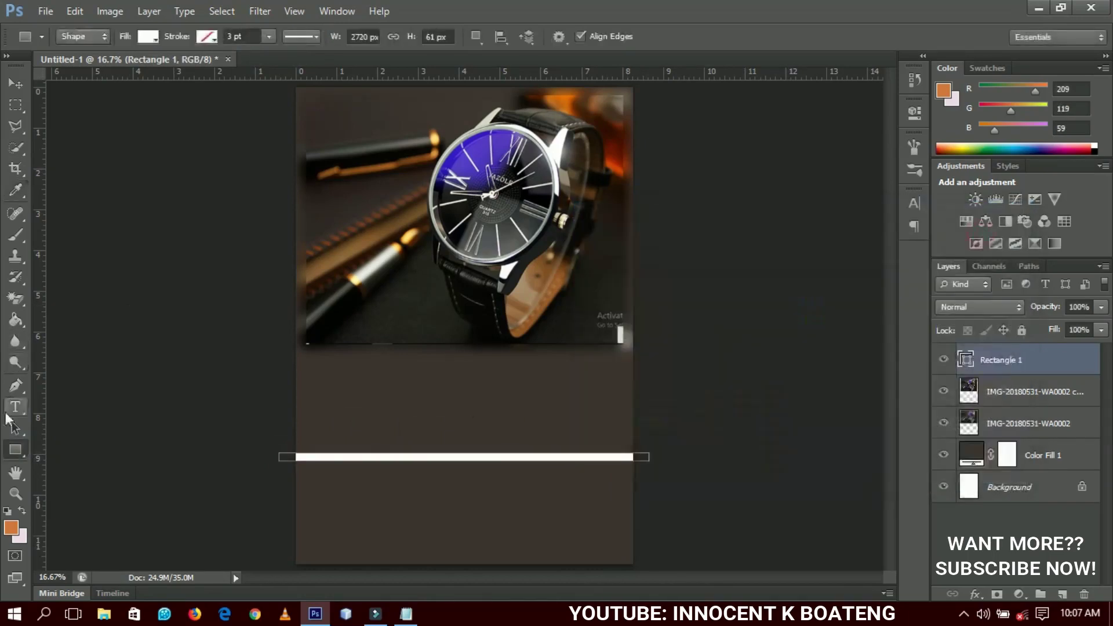
Draw a white rounded rectangle with 80 px corner radius, about 720 × 751 px, over the left end of the white bar
left_click(13, 455)
left_click(95, 462)
left_click(617, 36)
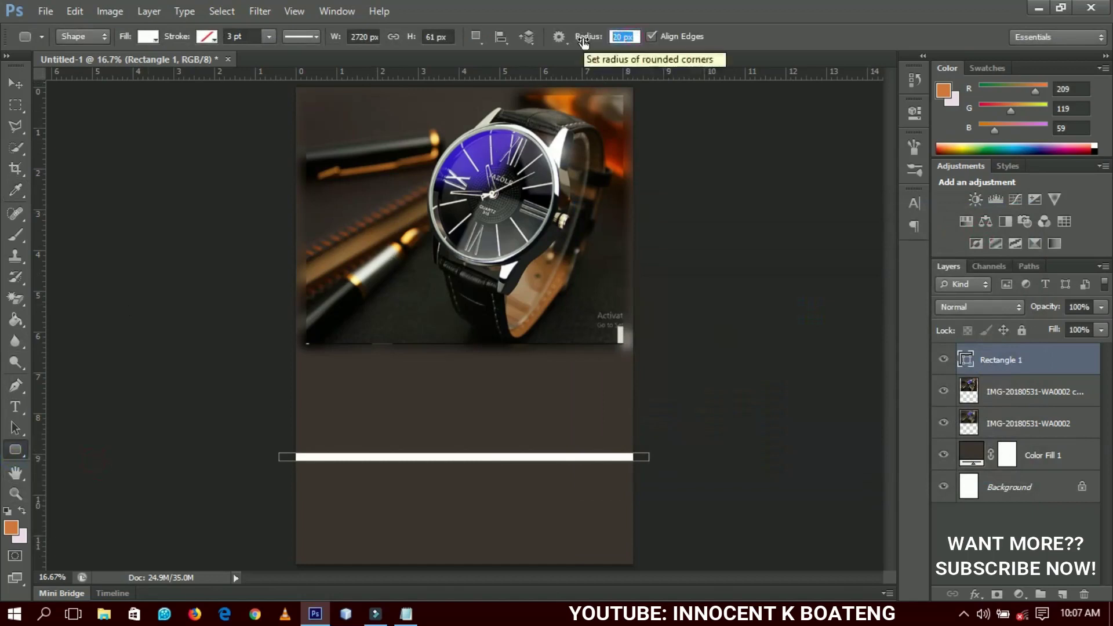
type("80")
key("Return")
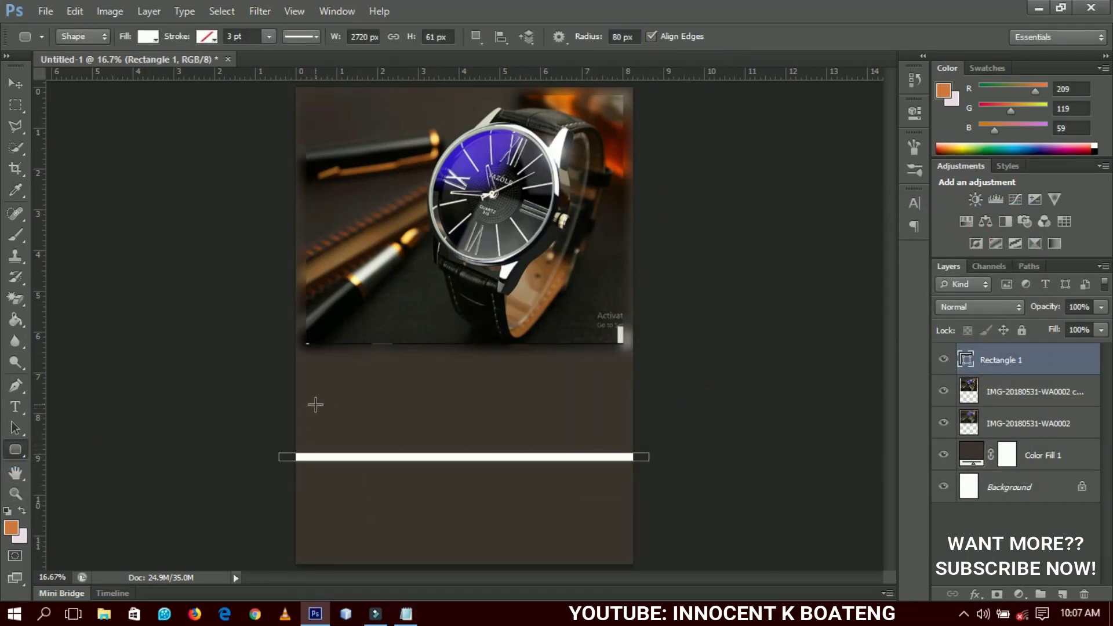
left_click_drag(315, 404, 413, 507)
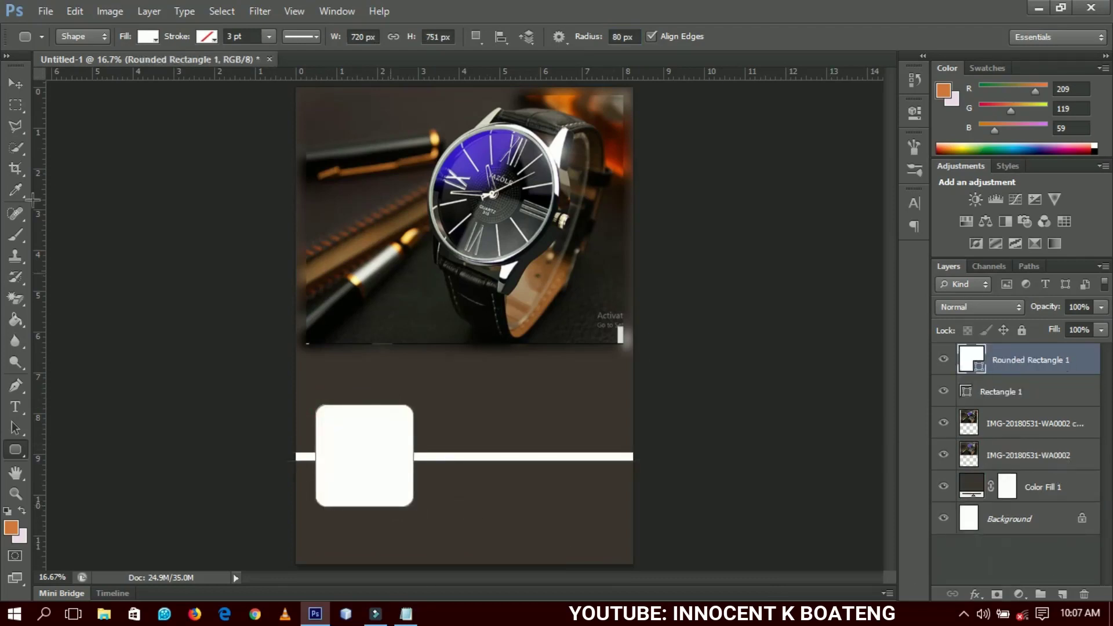
Nudge the rounded rectangle slightly up and towards the page's left edge, keeping it across the white bar
left_click(12, 85)
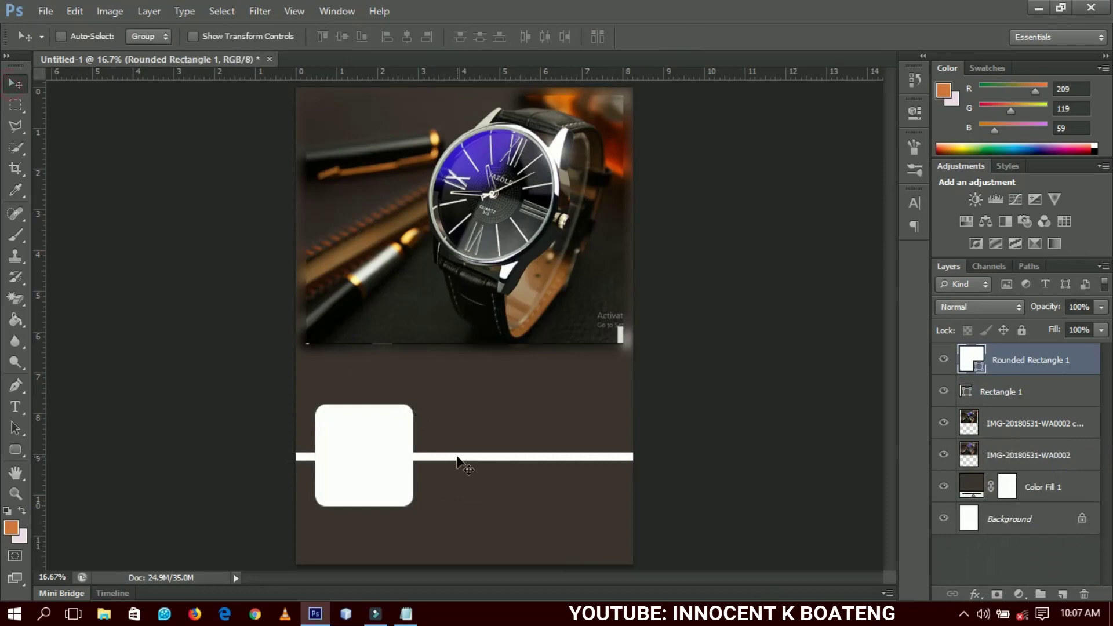
key("shift+Up")
key("shift+Left")
key("shift+Up")
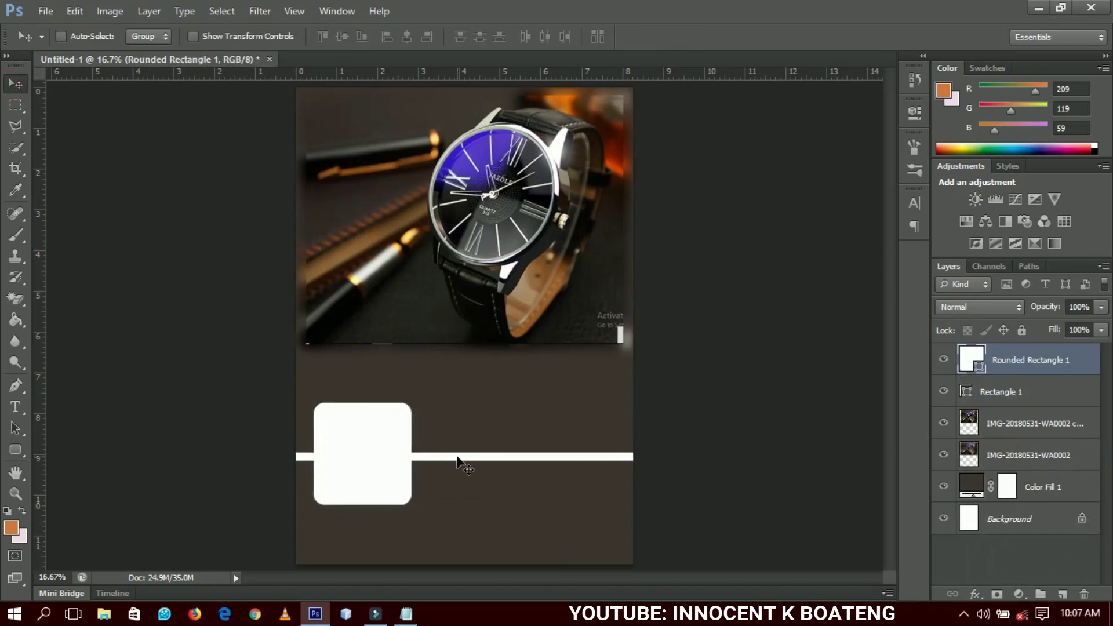
key("shift+Up")
key("shift+Up")
key("shift+Left")
key("shift+Left")
key("shift+Down")
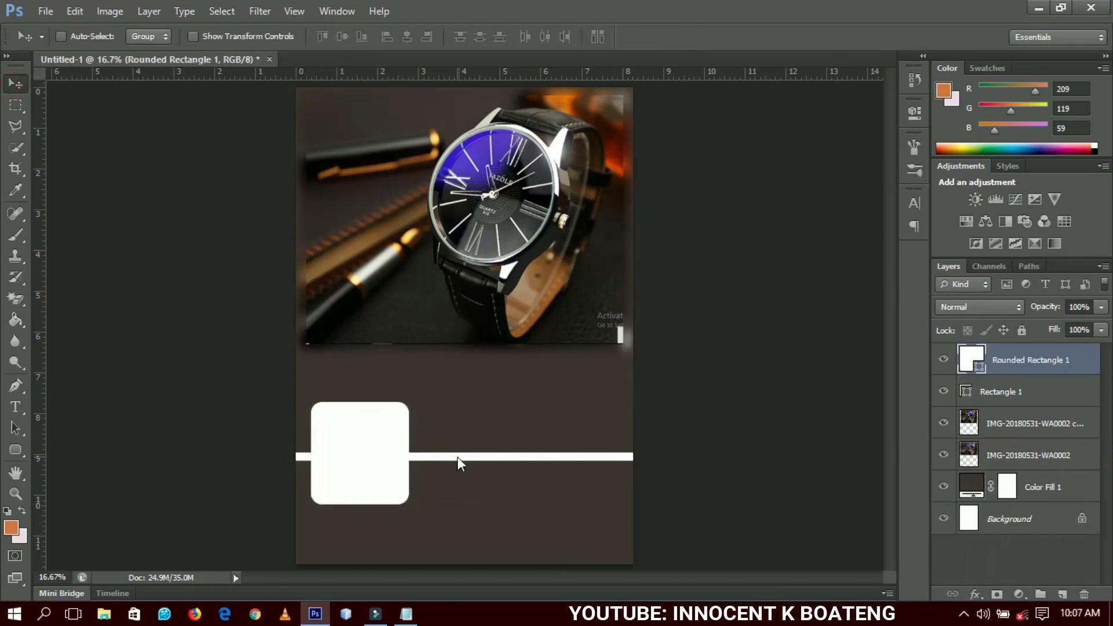
key("shift+Left")
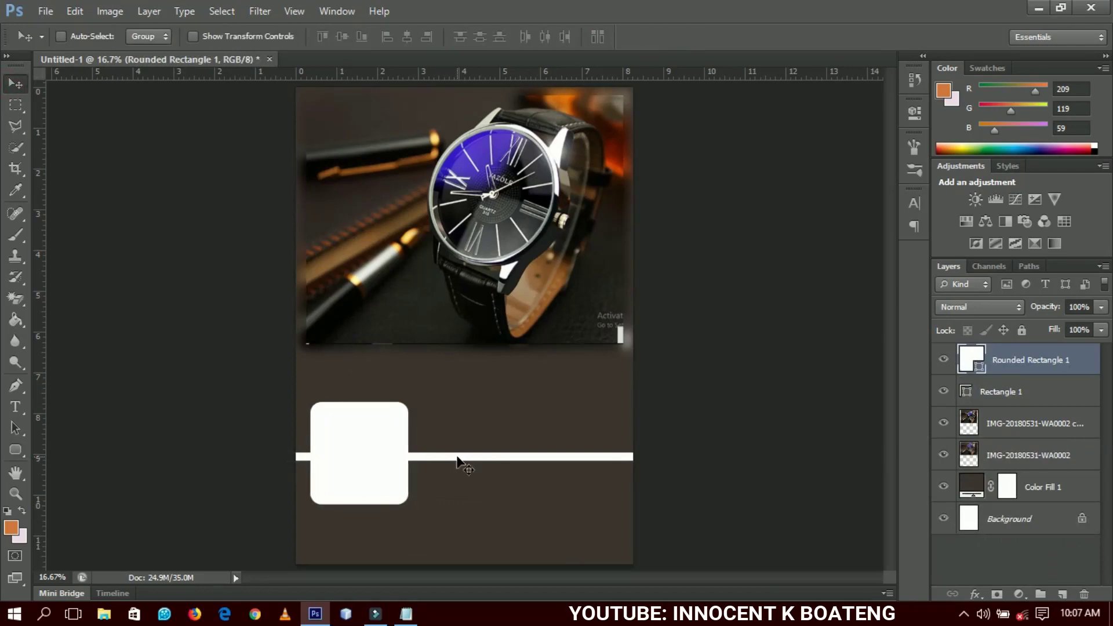
Duplicate the rounded rectangle twice along the white bar to form a row of three evenly spaced boxes
left_click_drag(408, 458, 513, 456)
key("shift+Right")
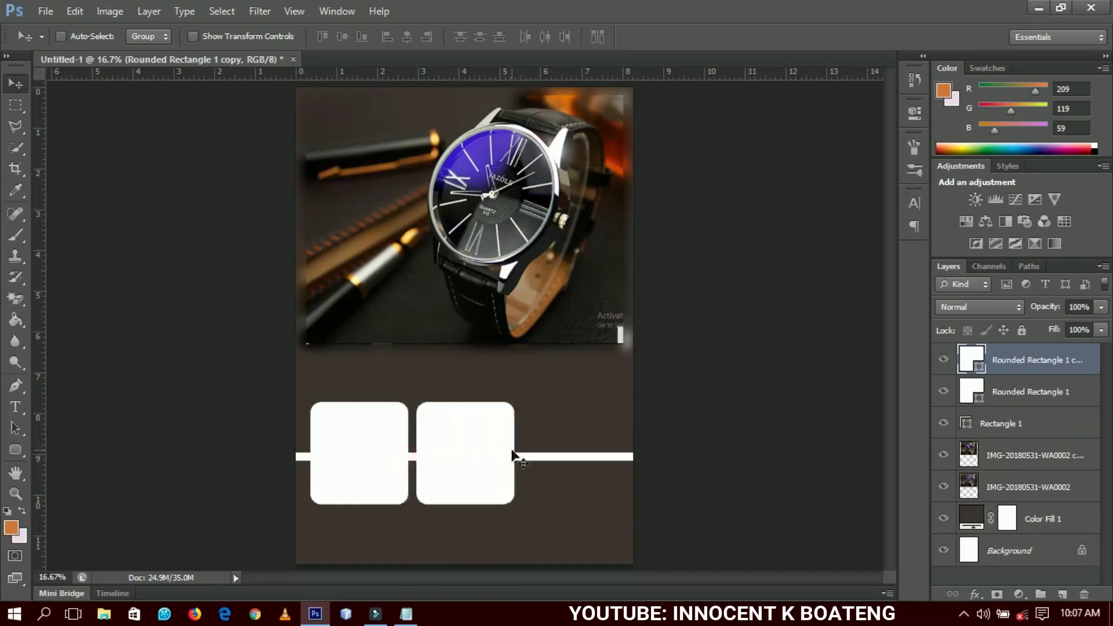
left_click_drag(513, 455, 609, 464)
key("shift+Left")
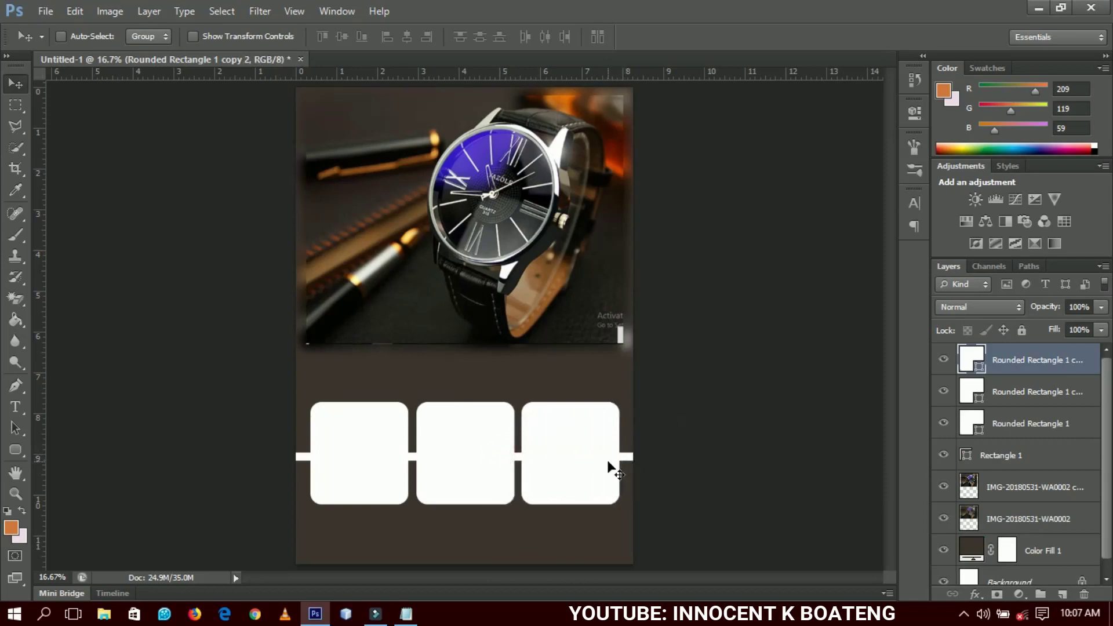
Group the three rounded rectangle layers and name the group "rounded rectangle"
left_click(1024, 429, "shift")
key("ctrl+g")
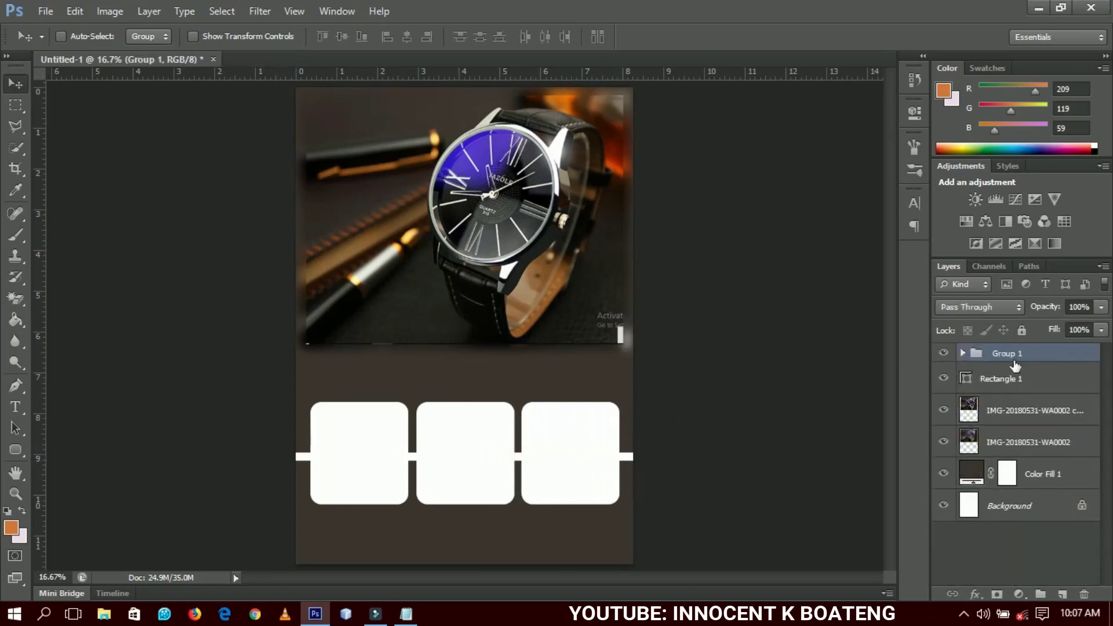
double_click(1012, 355)
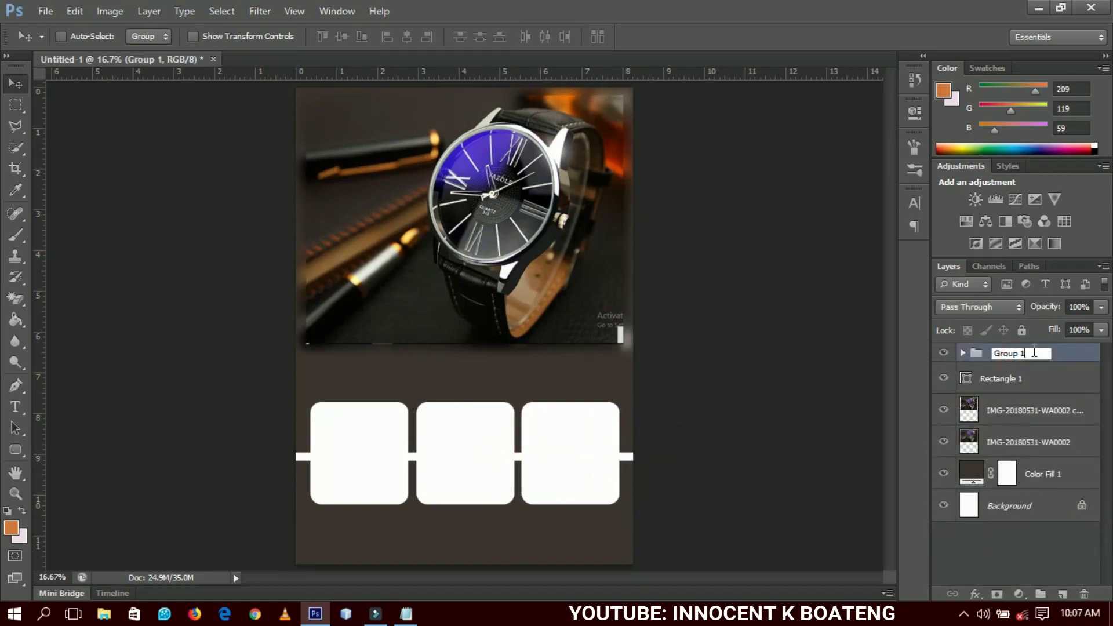
left_click_drag(1034, 352, 977, 343)
type("re")
type("unded rectag")
type("ngle")
key("Return")
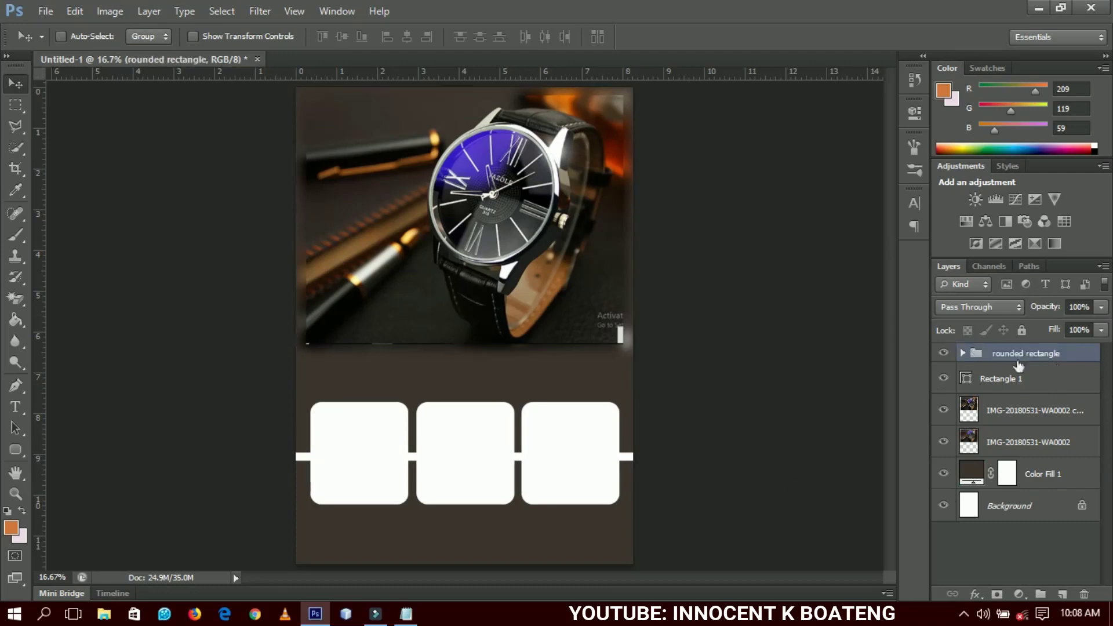
Enlarge the rounded rectangle group slightly about its centre and nudge it up a little
key("ctrl+t")
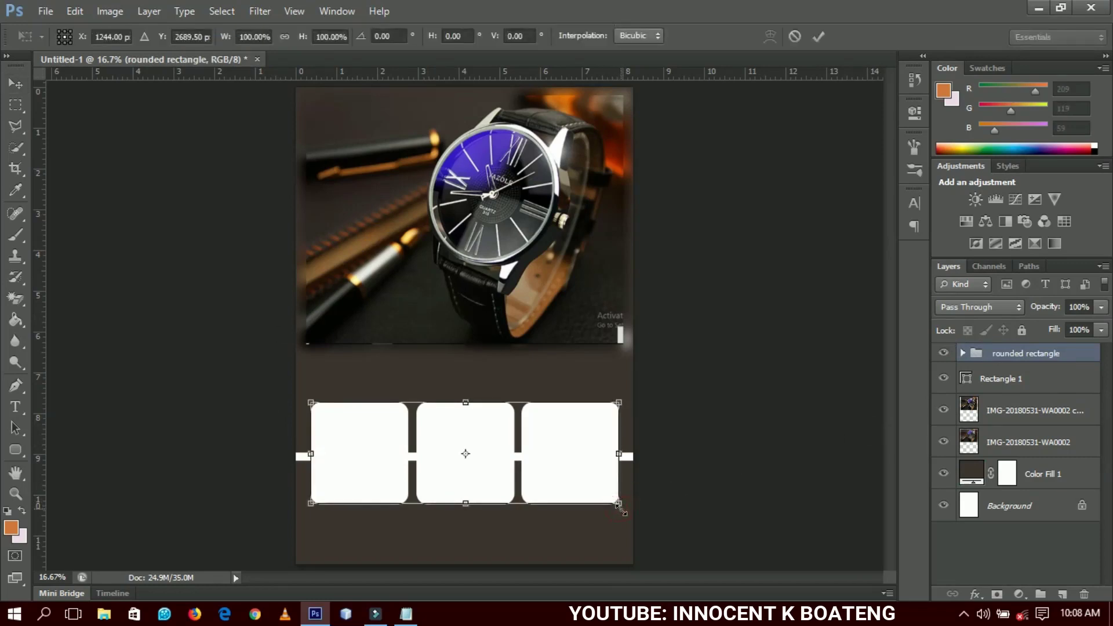
left_click_drag(619, 504, 625, 508)
double_click(609, 485)
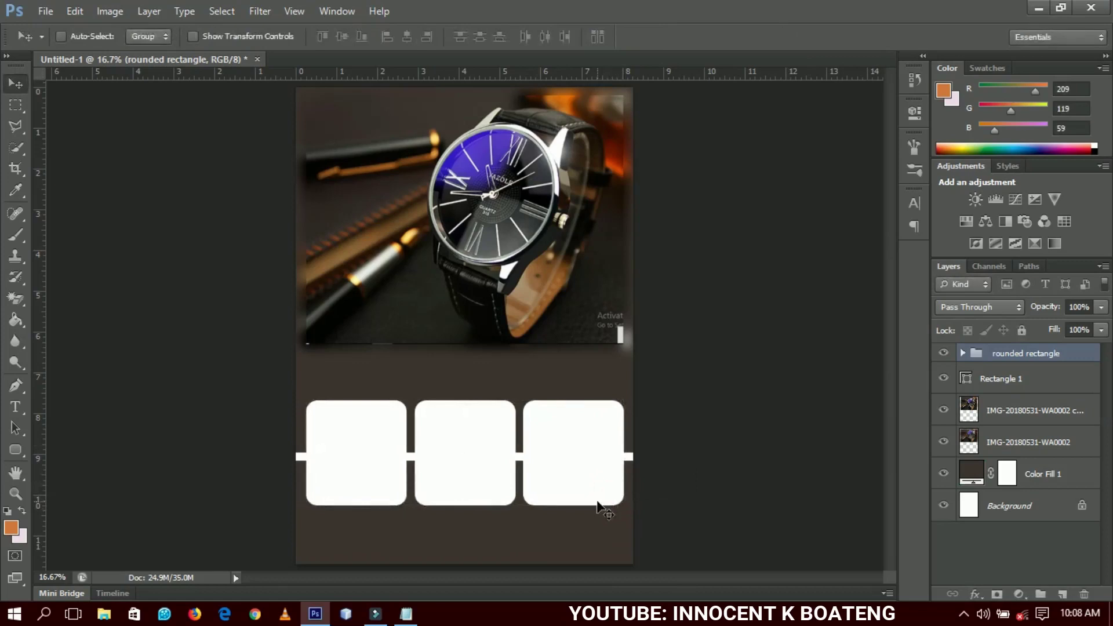
key("shift+Up")
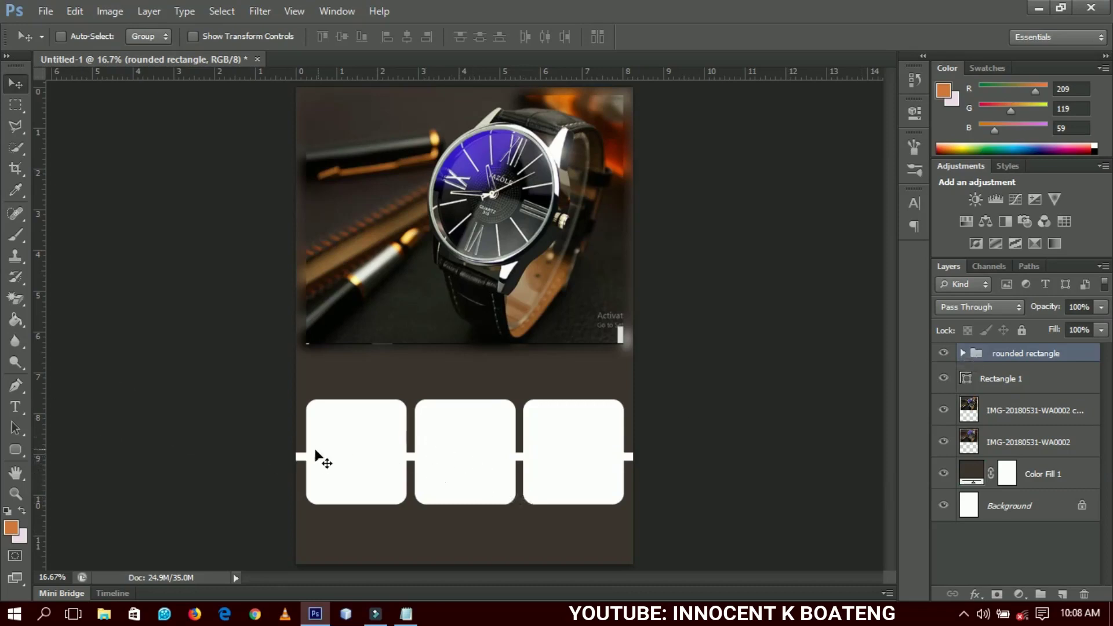
Place the white-dial watch photo IMG-20180531-WA0004 directly above the leftmost rounded rectangle's layer
right_click(371, 478)
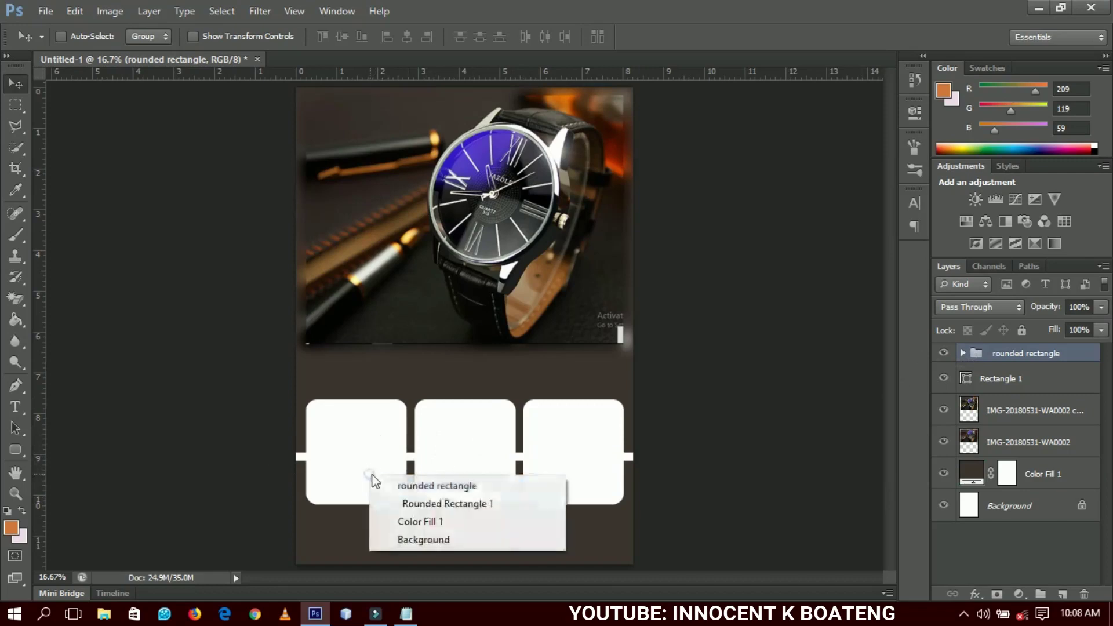
left_click(405, 508)
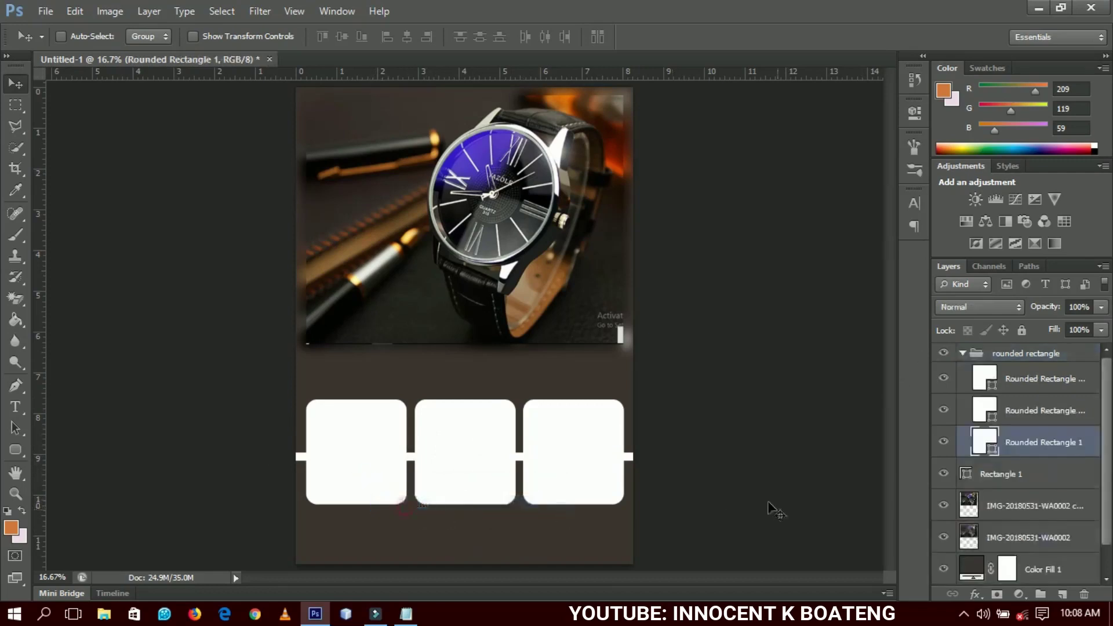
left_click(55, 14)
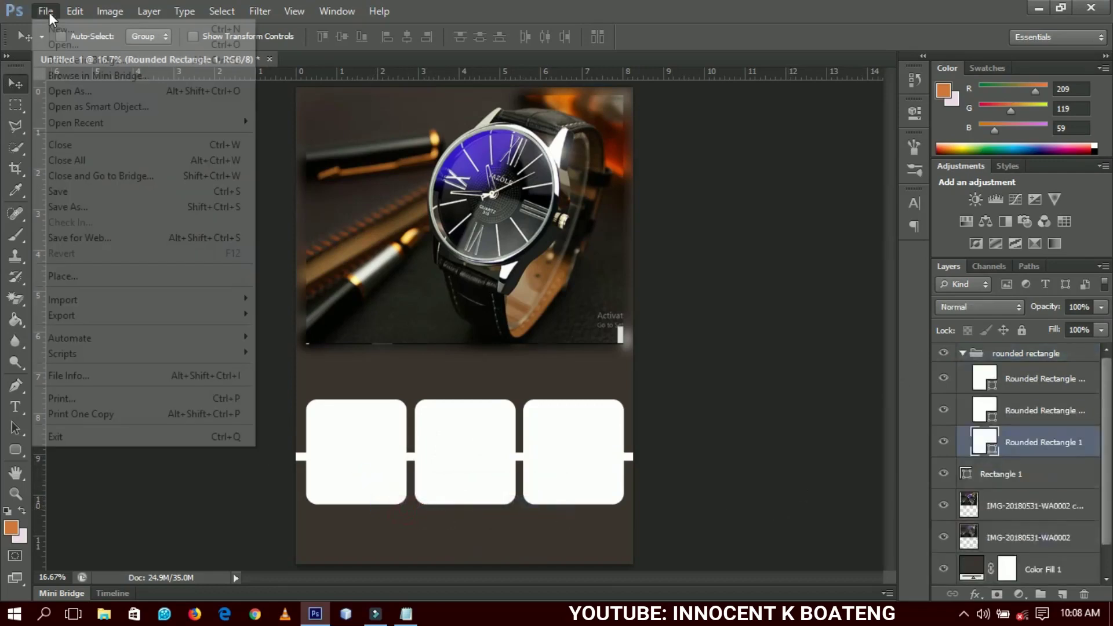
left_click(76, 277)
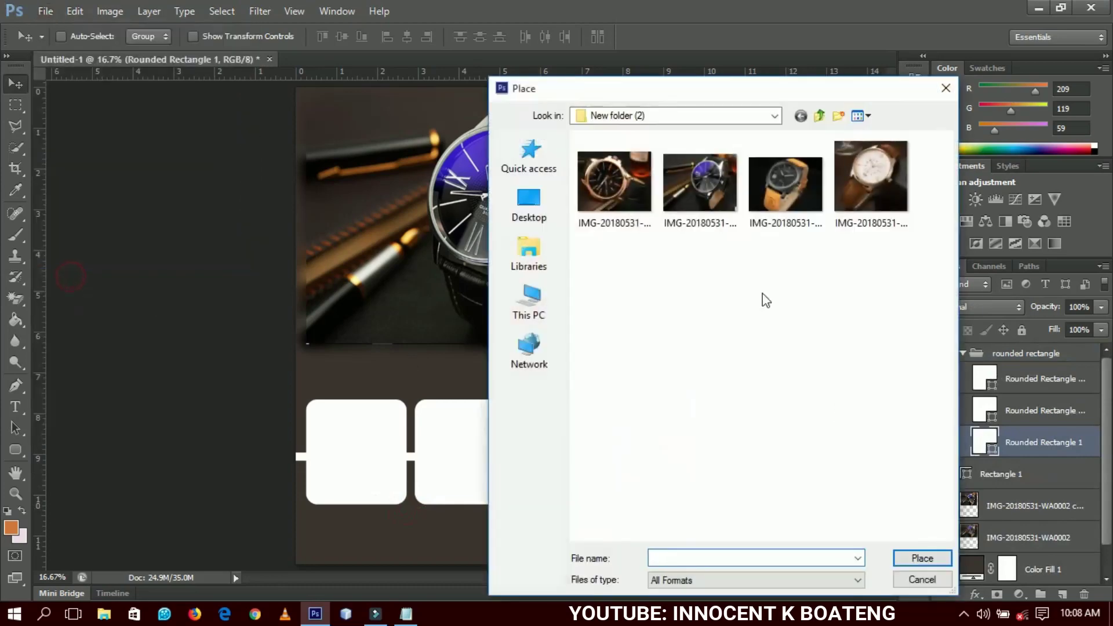
left_click(870, 208)
double_click(870, 208)
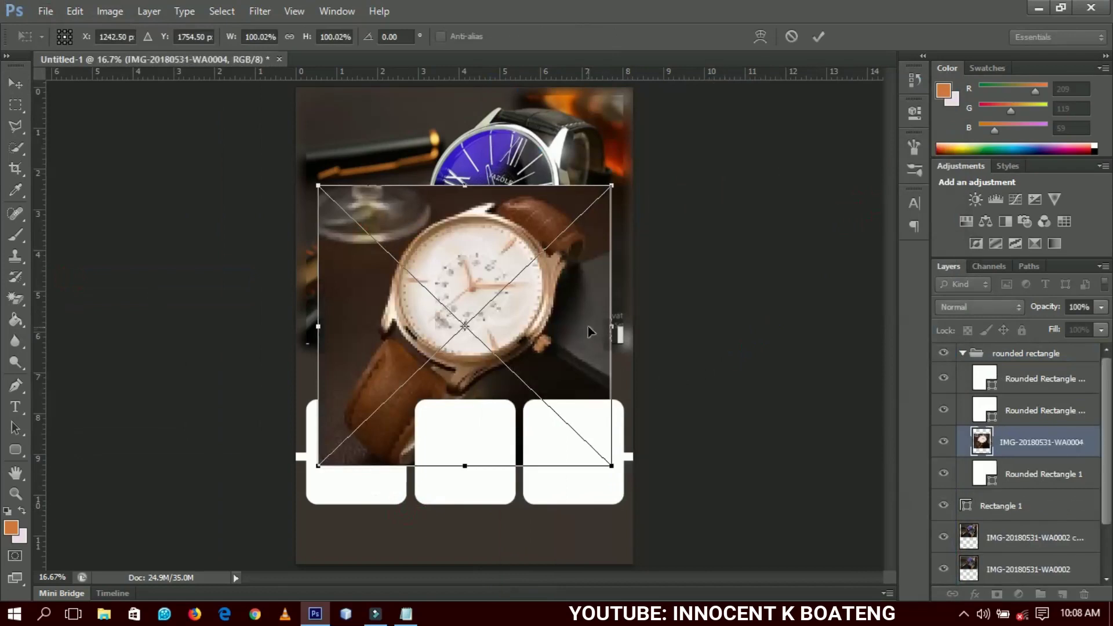
key("Return")
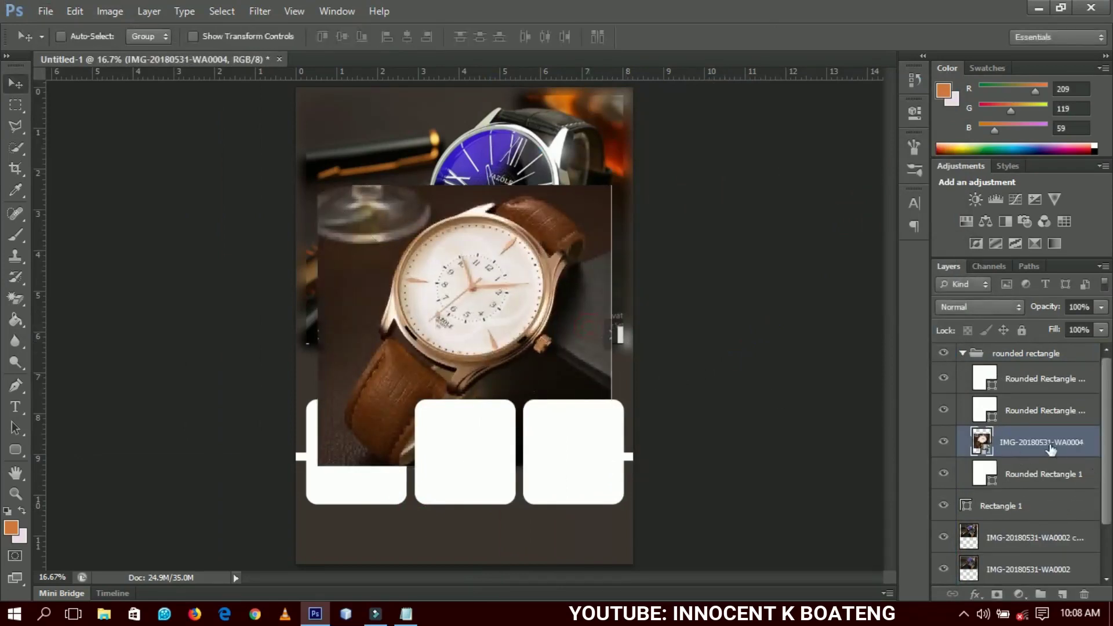
Rasterize the placed white-dial watch photo and clip it to the leftmost rounded rectangle
right_click(1051, 450)
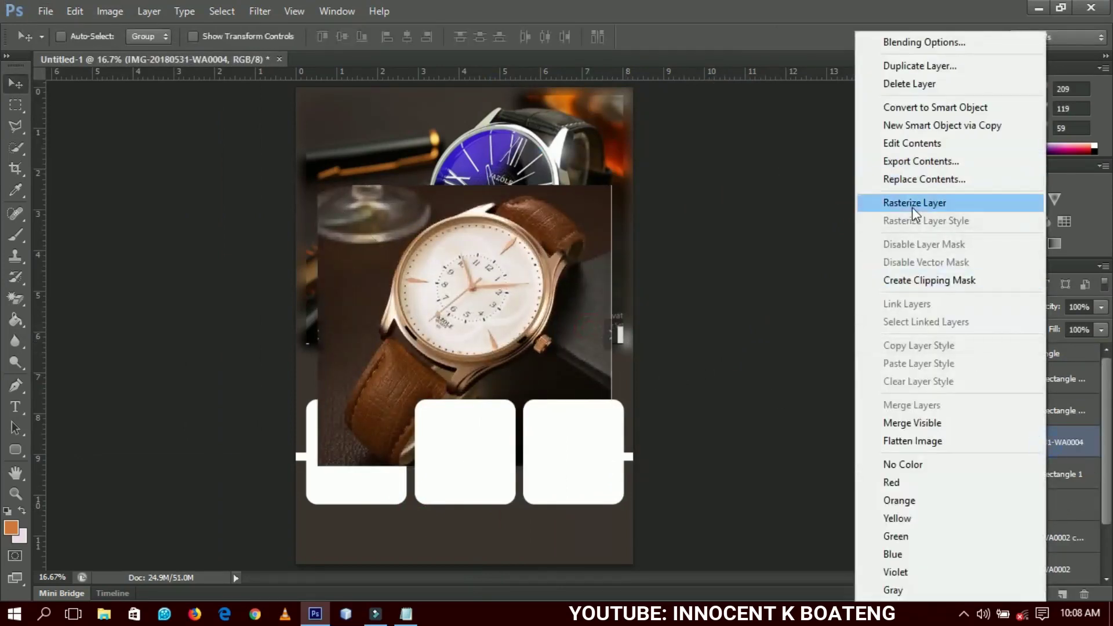
left_click(913, 210)
right_click(1018, 442)
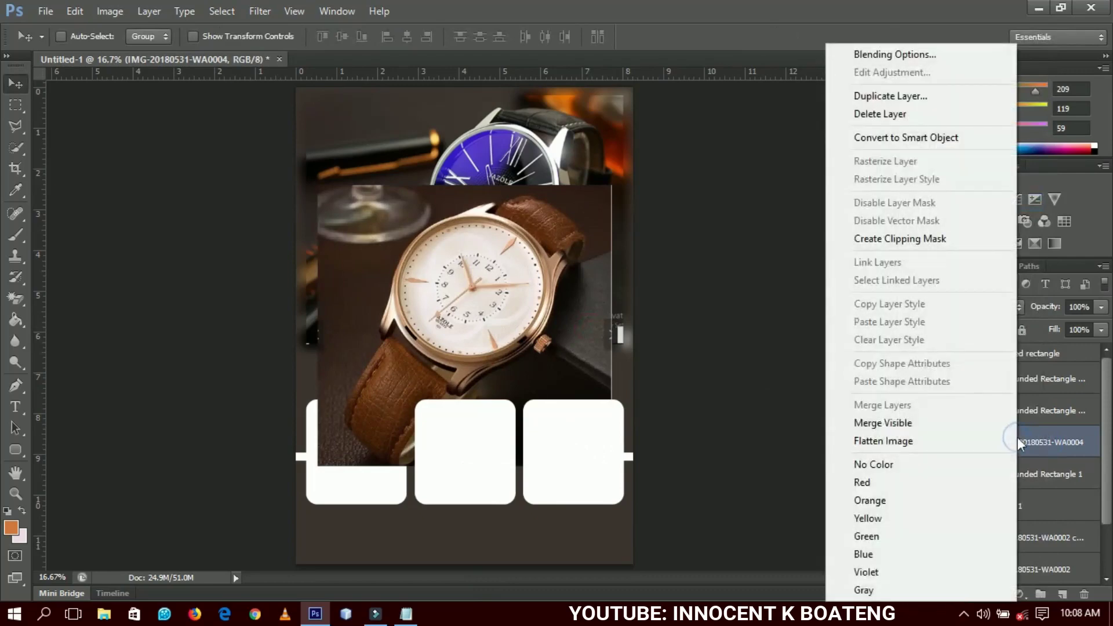
left_click(879, 244)
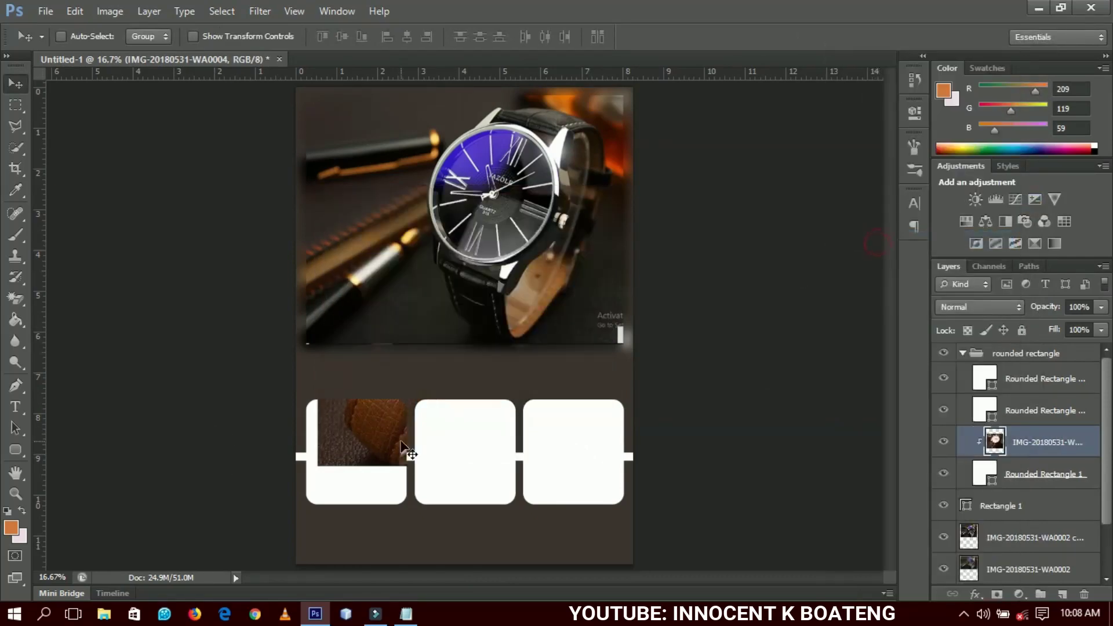
Scale the clipped watch photo down about its centre and move it over the leftmost rounded rectangle
left_click_drag(405, 455, 416, 390)
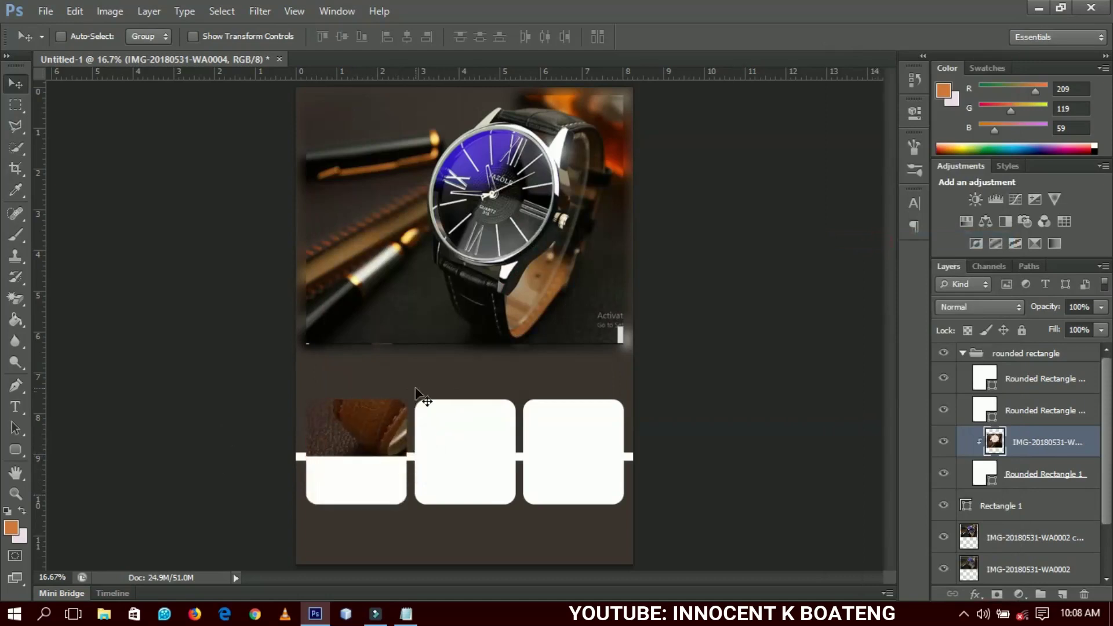
key("ctrl+t")
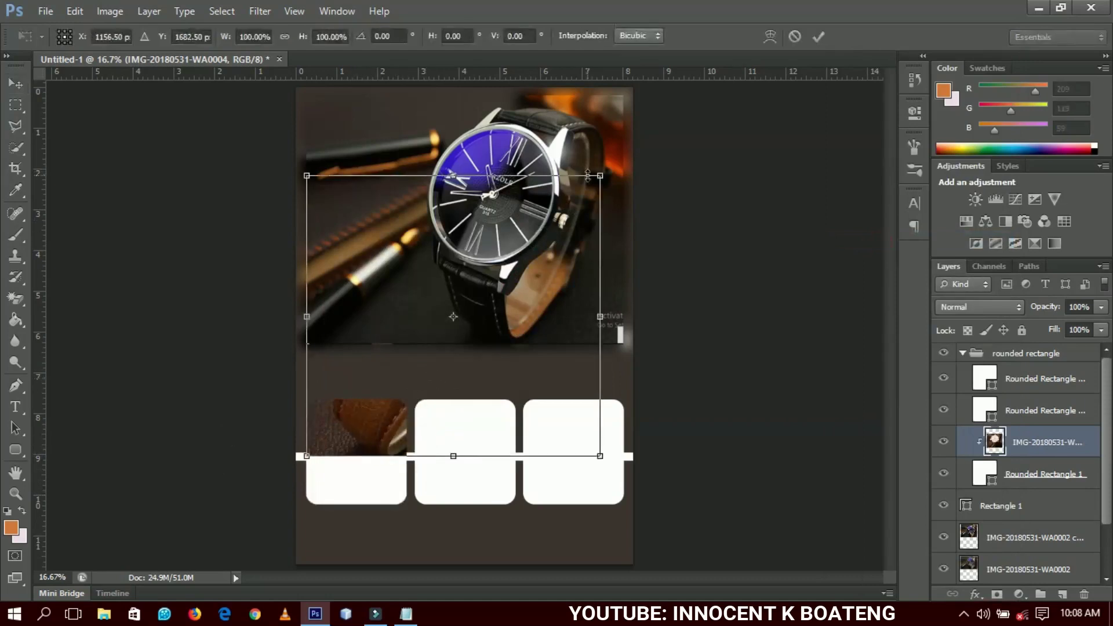
left_click_drag(600, 174, 542, 232)
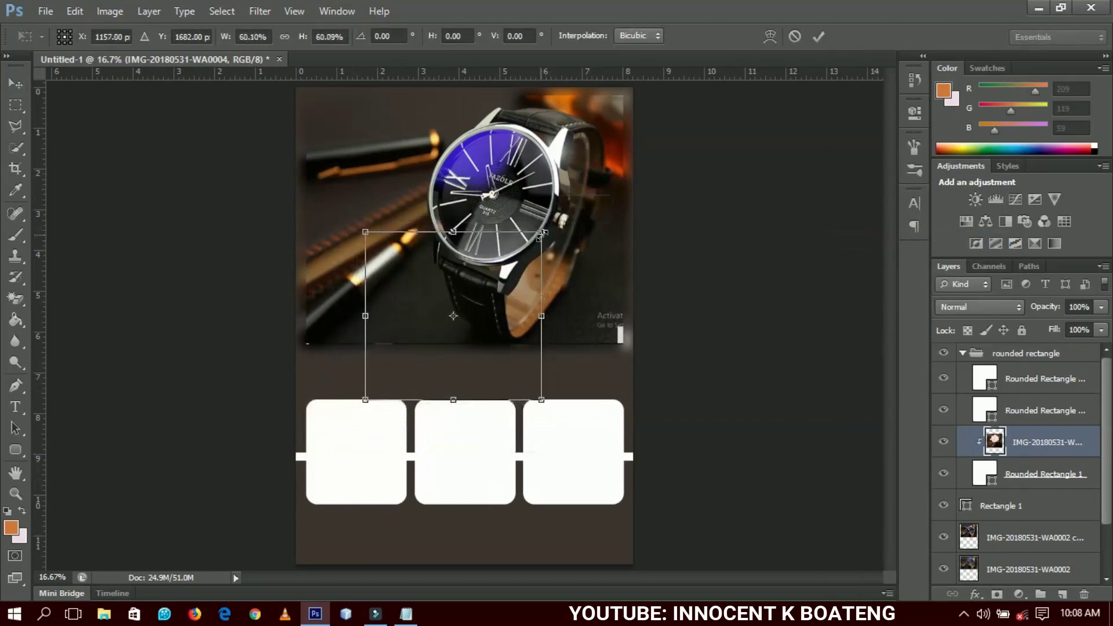
left_click_drag(509, 282, 406, 433)
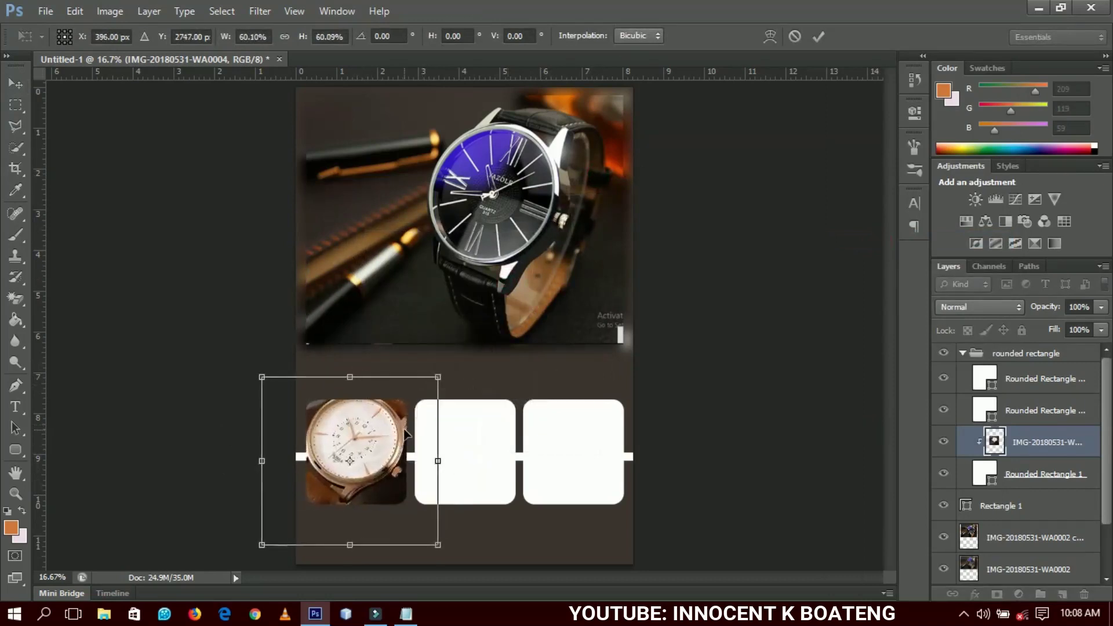
left_click_drag(435, 376, 422, 392)
key("Return")
Scale the clipped watch photo down further to about 92.5% about its centre
key("z")
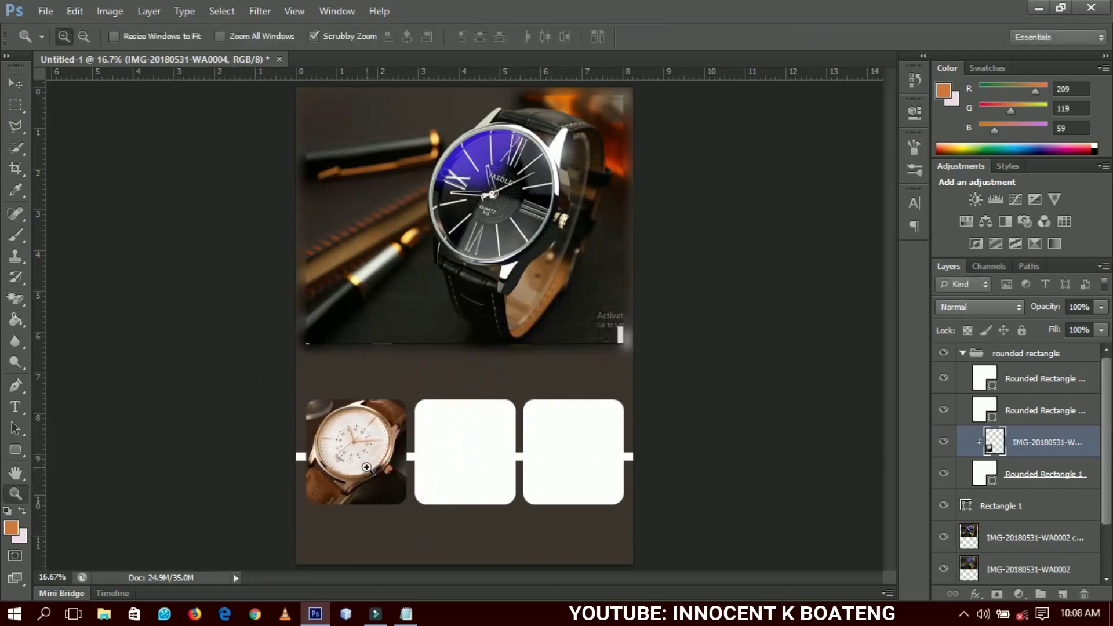
left_click(365, 468)
left_click_drag(470, 348, 498, 274)
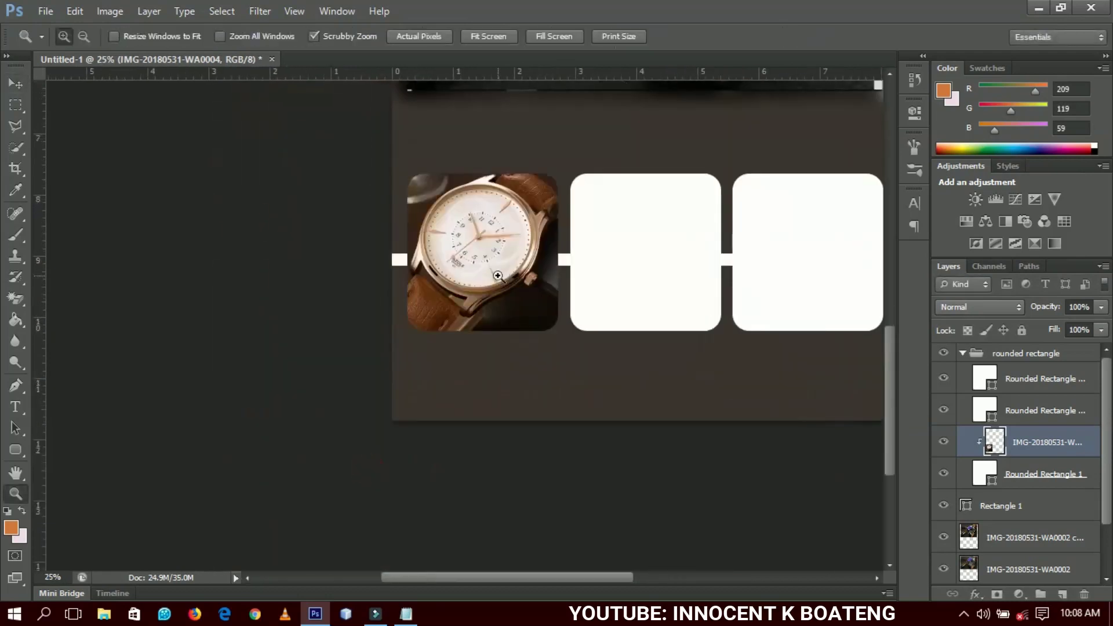
key("ctrl+t")
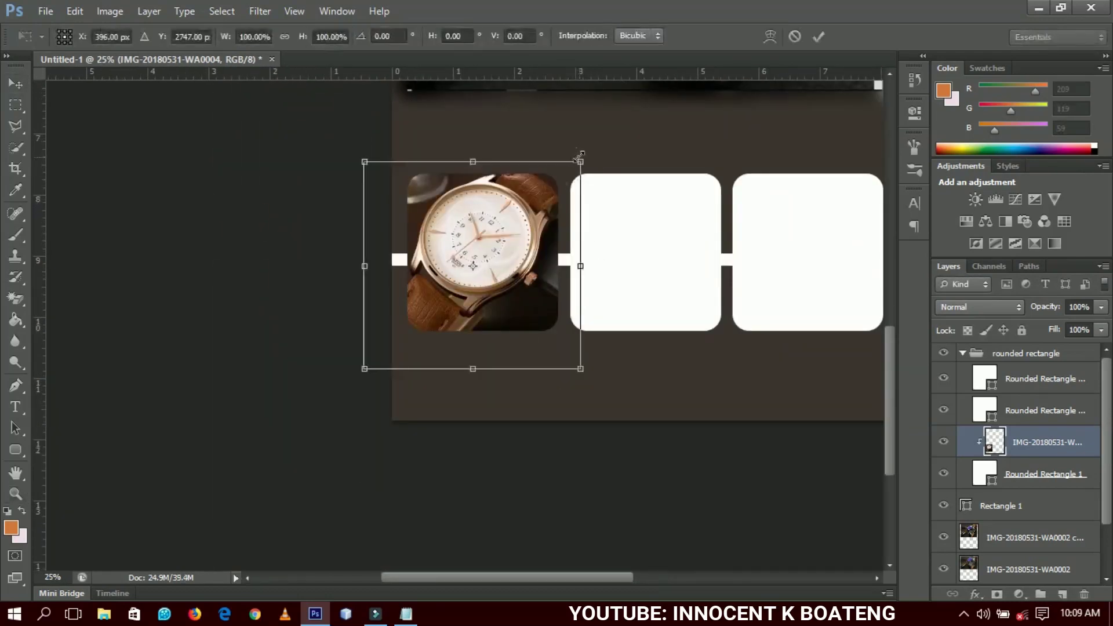
left_click_drag(581, 156, 567, 174)
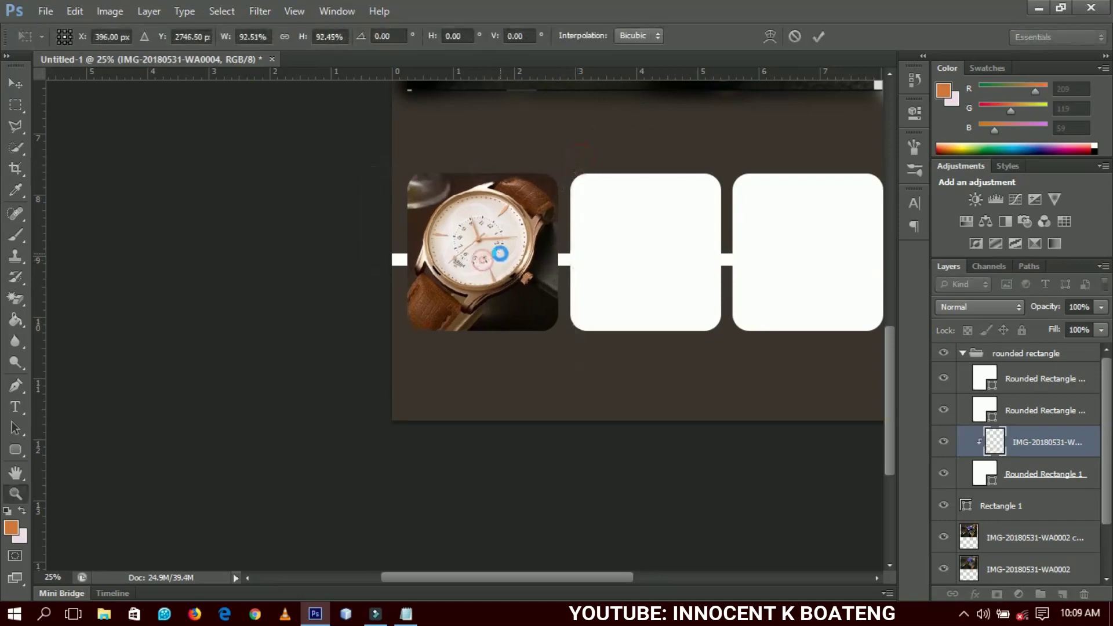
key("Return")
Shift the clipped watch photo slightly up and right, and scale it to about 88% so the watch fits inside its box
left_click_drag(500, 253, 513, 250)
key("v")
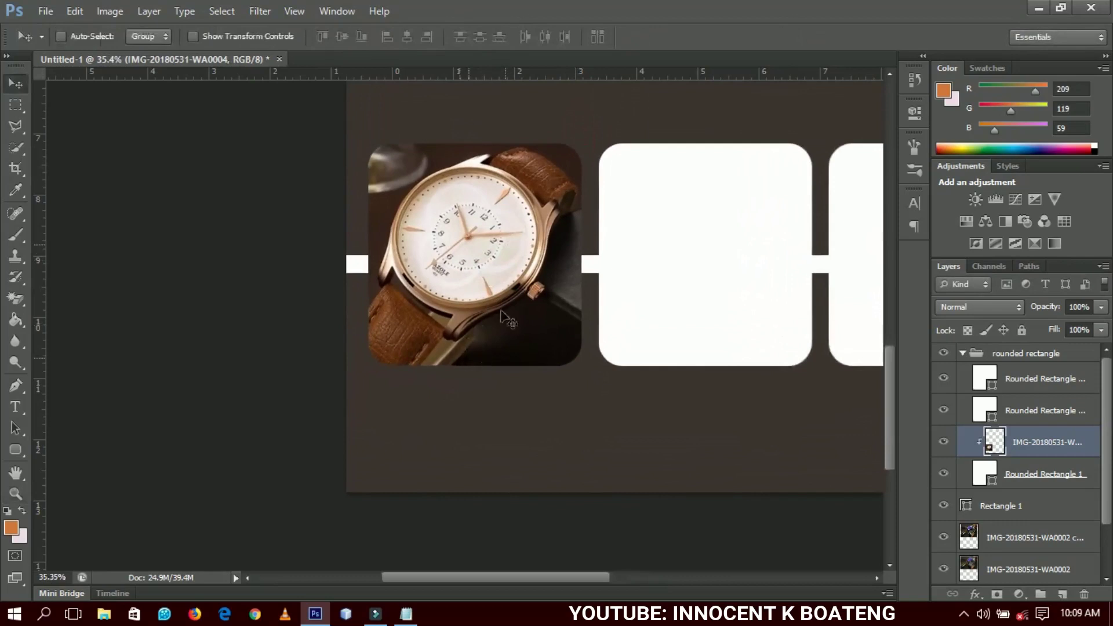
key("ctrl+t")
left_click_drag(601, 136, 593, 143)
left_click_drag(533, 261, 538, 251)
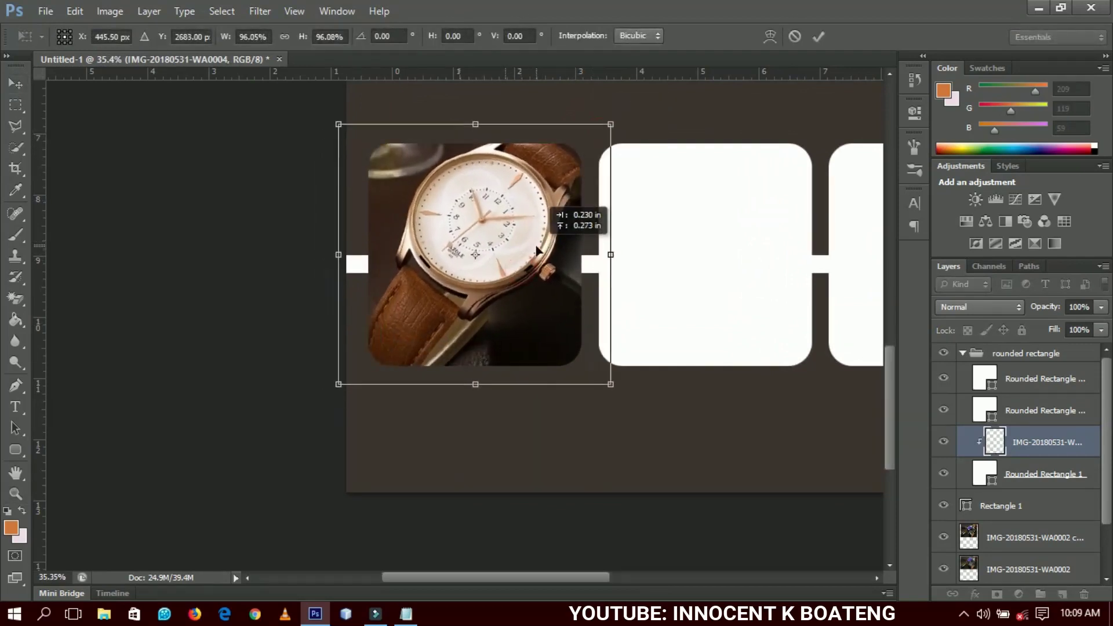
left_click_drag(614, 123, 603, 135)
key("Return")
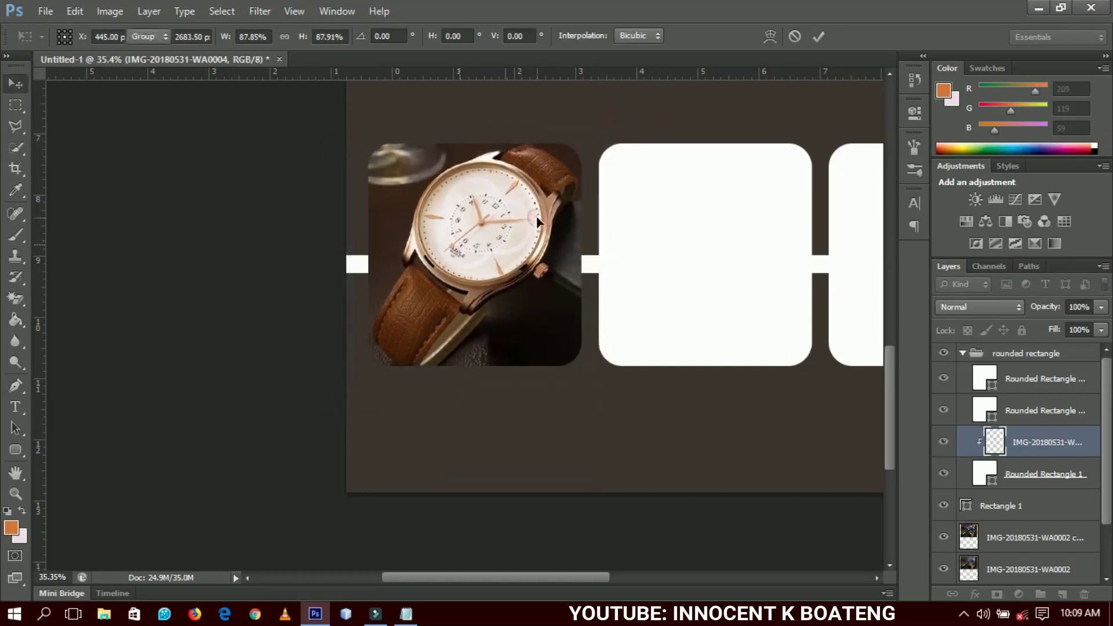
Place the photo IMG-20180531-WA0003 above the middle rounded rectangle's layer and clip it to that shape
left_click_drag(542, 282, 427, 341)
key("ctrl+minus")
left_click_drag(124, 281, 1053, 427)
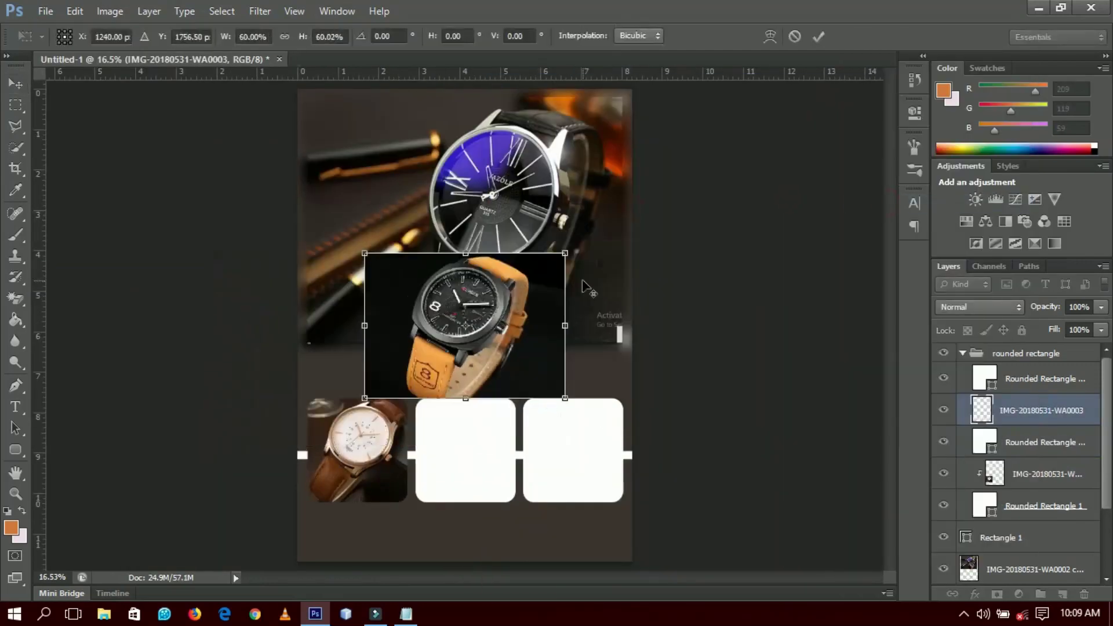
key("Return")
key("ctrl+alt+g")
Move the clipped tan-strap watch photo over the middle box and scale it to about 95% around its centre
mouse_move(510, 431)
left_mouse_down()
mouse_move(505, 518)
mouse_move(512, 435)
left_mouse_up()
key("ctrl+t")
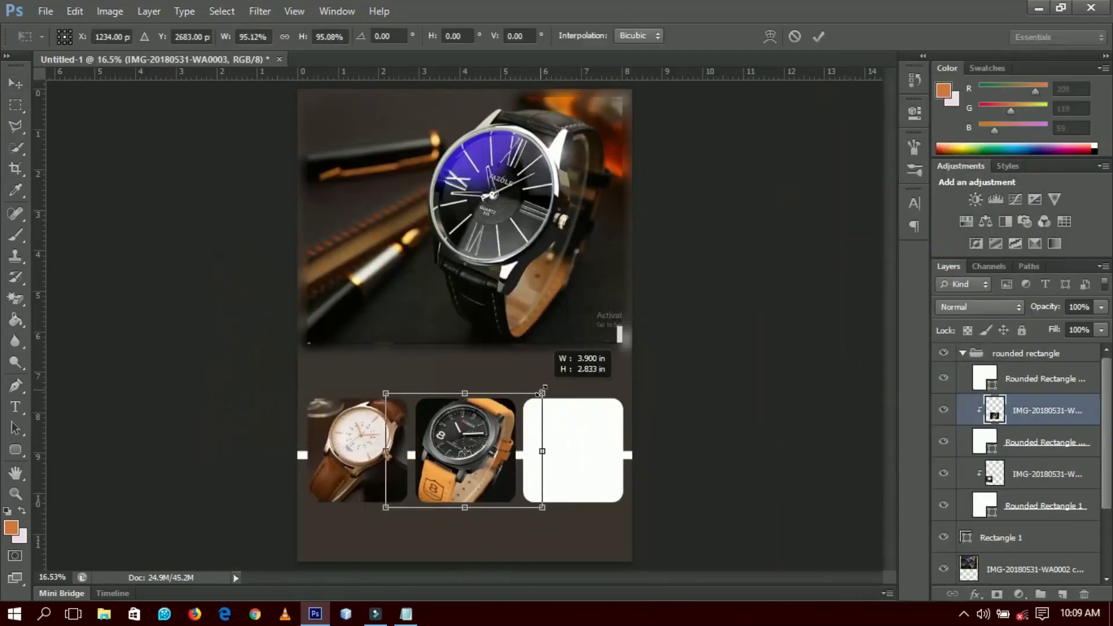
key("Return")
Place the photo IMG-20180531-WA0001 above the rightmost rounded rectangle's layer and clip it to that shape
left_click(589, 469, "ctrl")
left_click(45, 11)
left_click(50, 276)
key("Return")
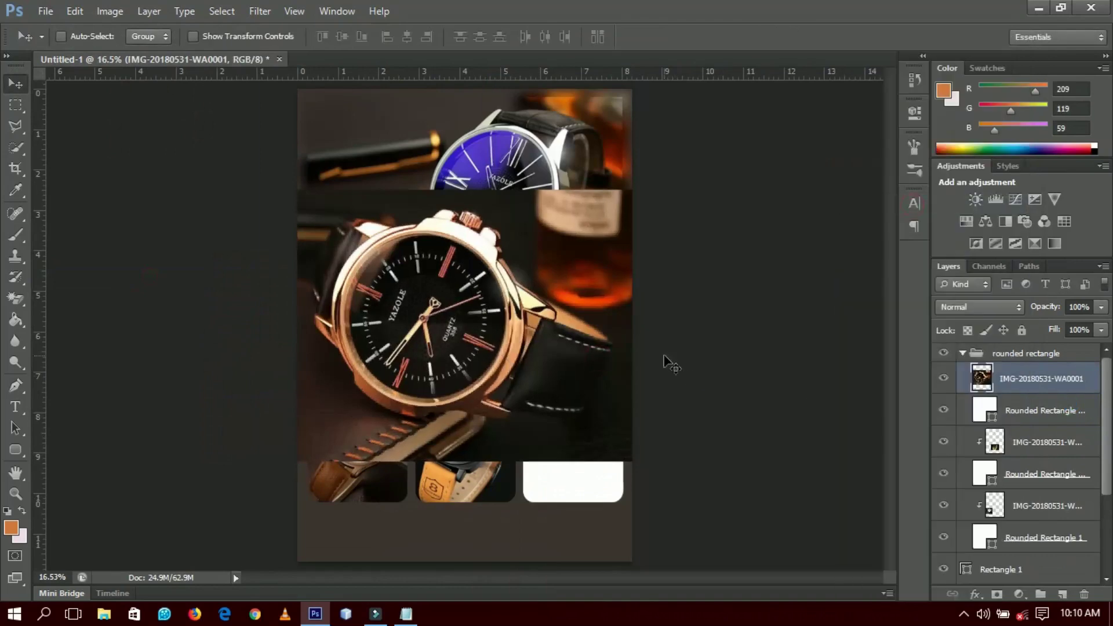
key("Return")
key("ctrl+alt+g")
Scale and move the clipped rose-gold watch photo to fit the rightmost box, and collapse the rounded rectangle group
key("ctrl+t")
left_click_drag(418, 368, 511, 403)
key("Return")
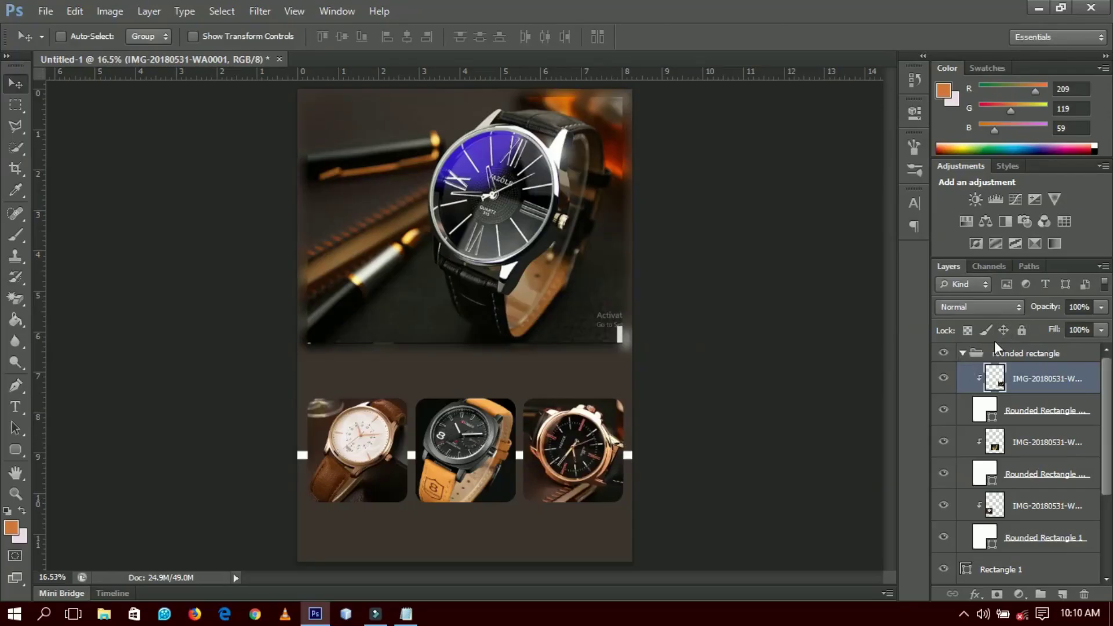
left_click(962, 353)
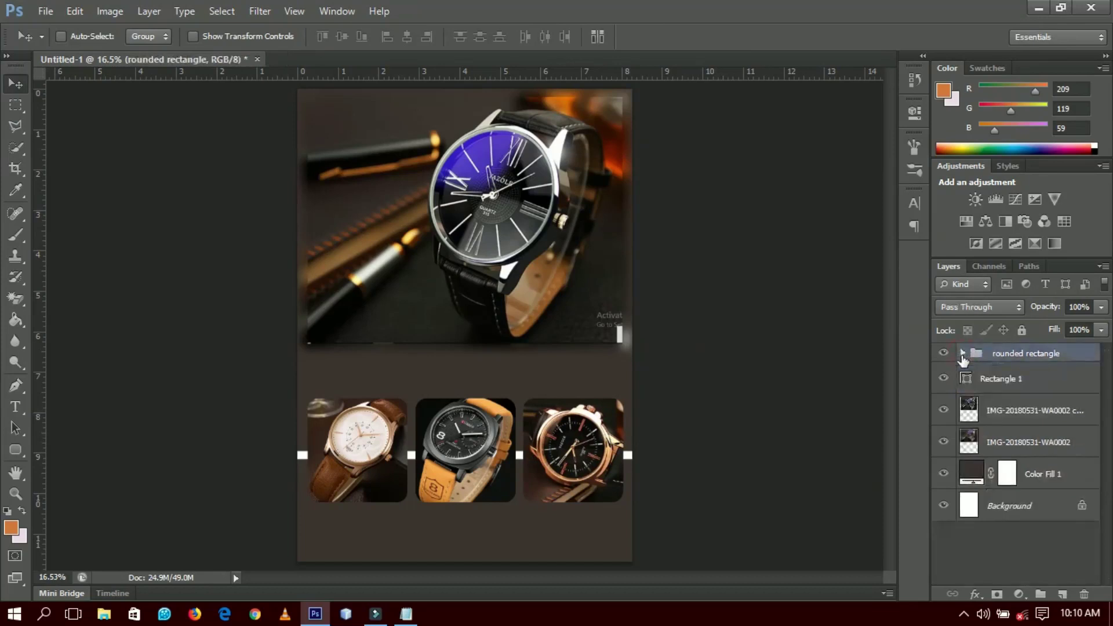
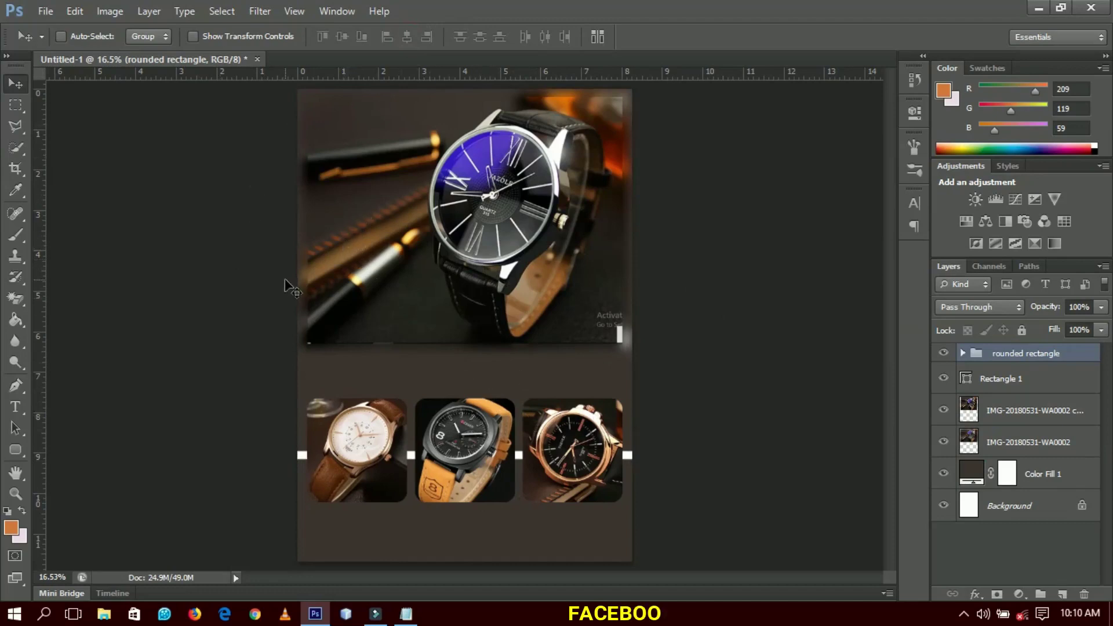
Add the text "CB EASY" over the lower left of the main watch photo, layered directly above the photo copy
left_click(15, 406)
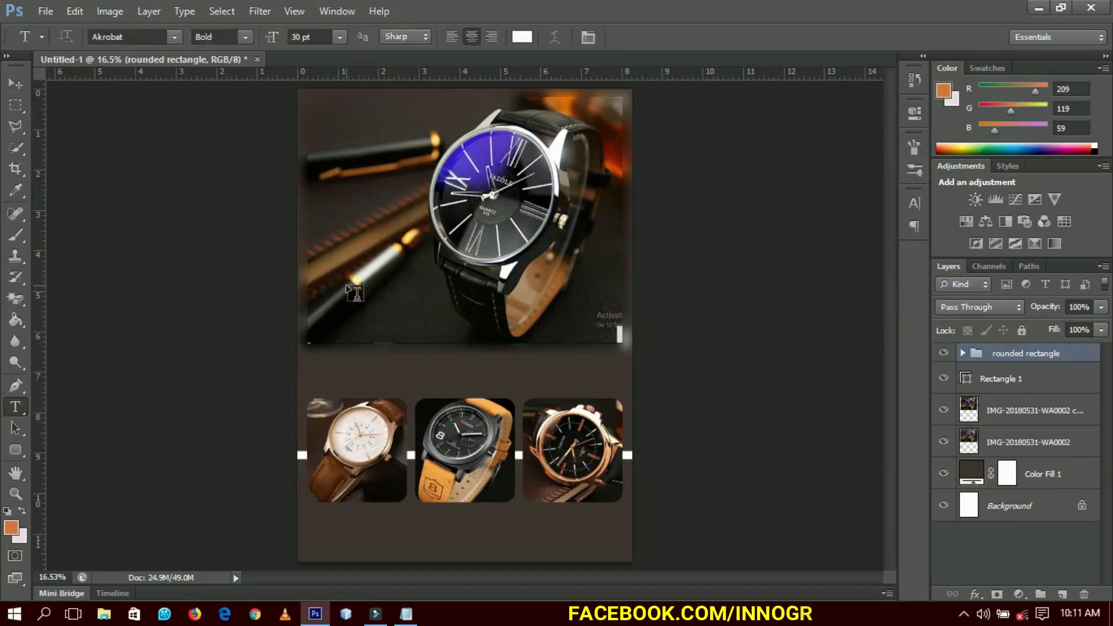
left_click(1022, 411)
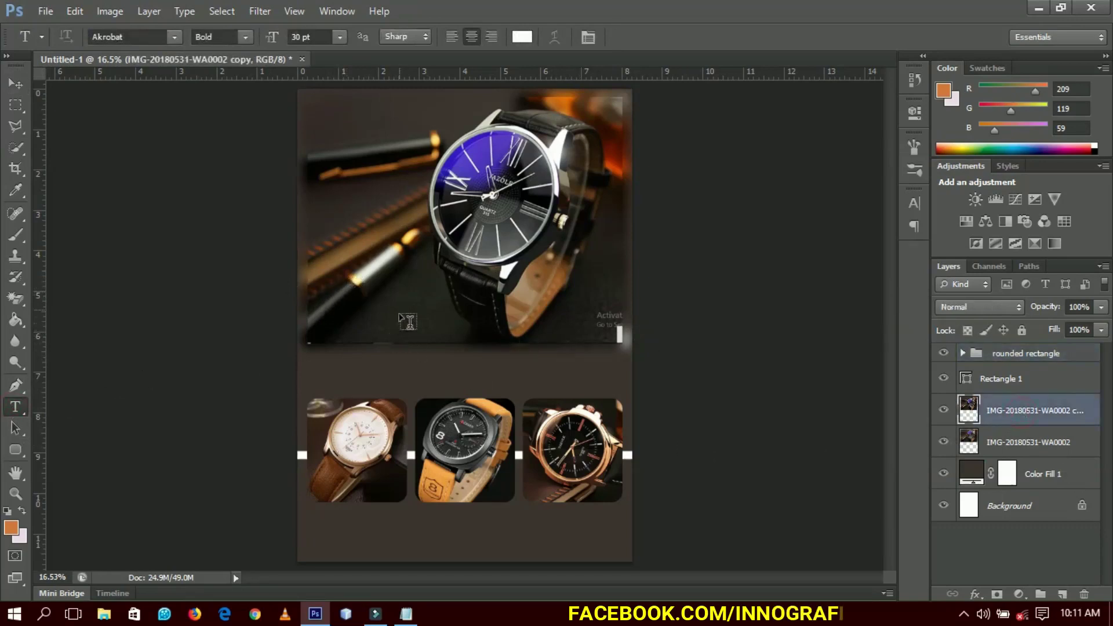
left_click(356, 290)
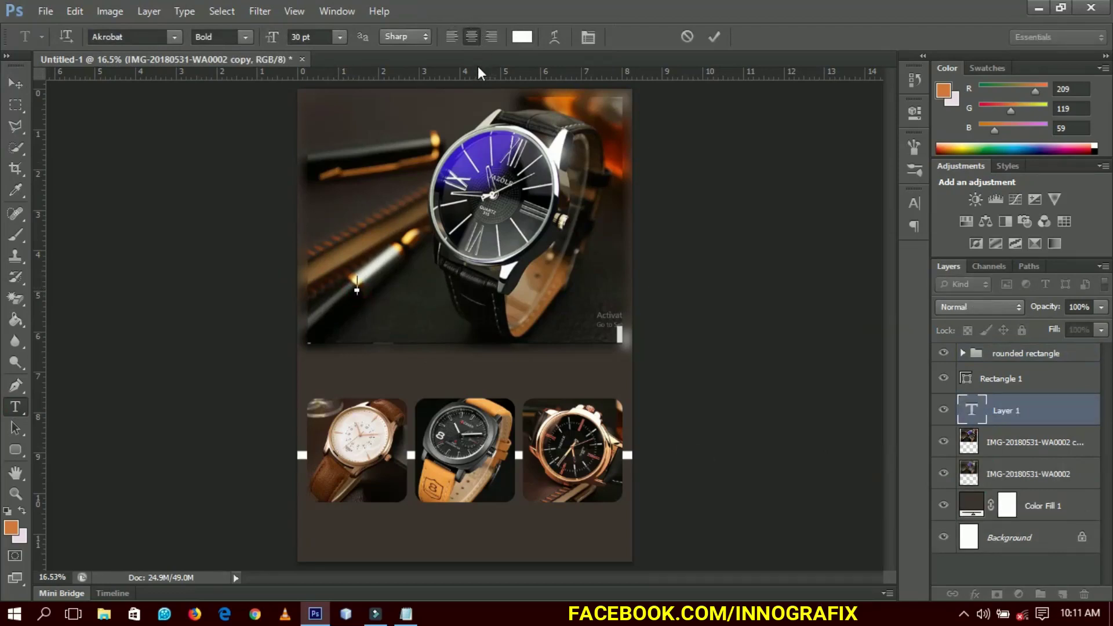
type("Cb EASY")
Set the font of the whole CB EASY text to HelveticaInserat
key("ctrl+a")
left_click(160, 36)
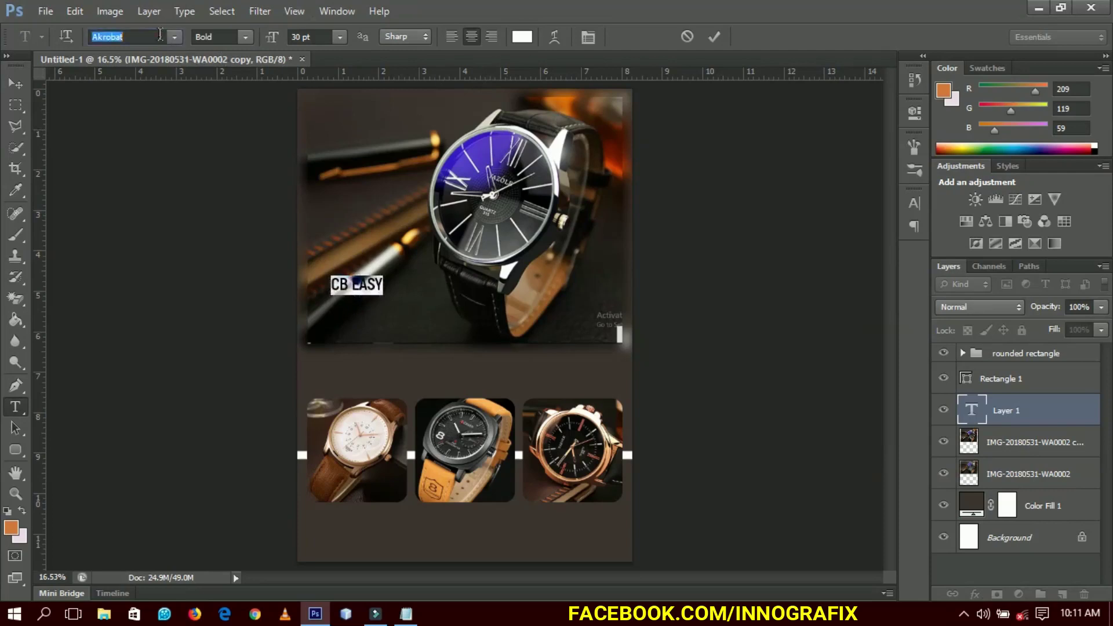
type("HelveticaInserat...")
key("Return")
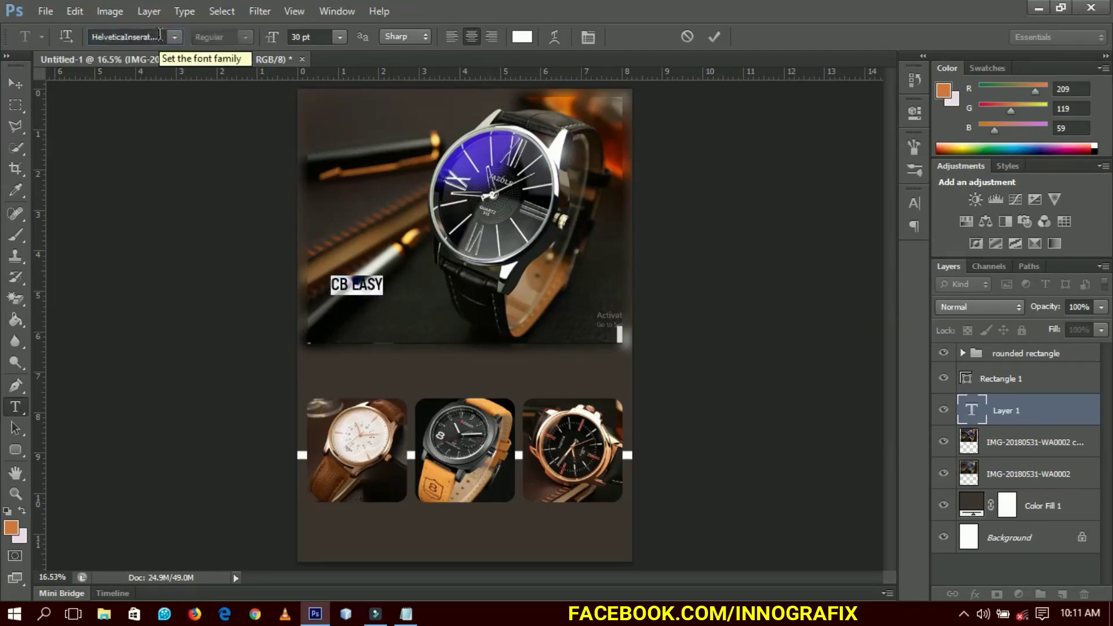
left_click(20, 86)
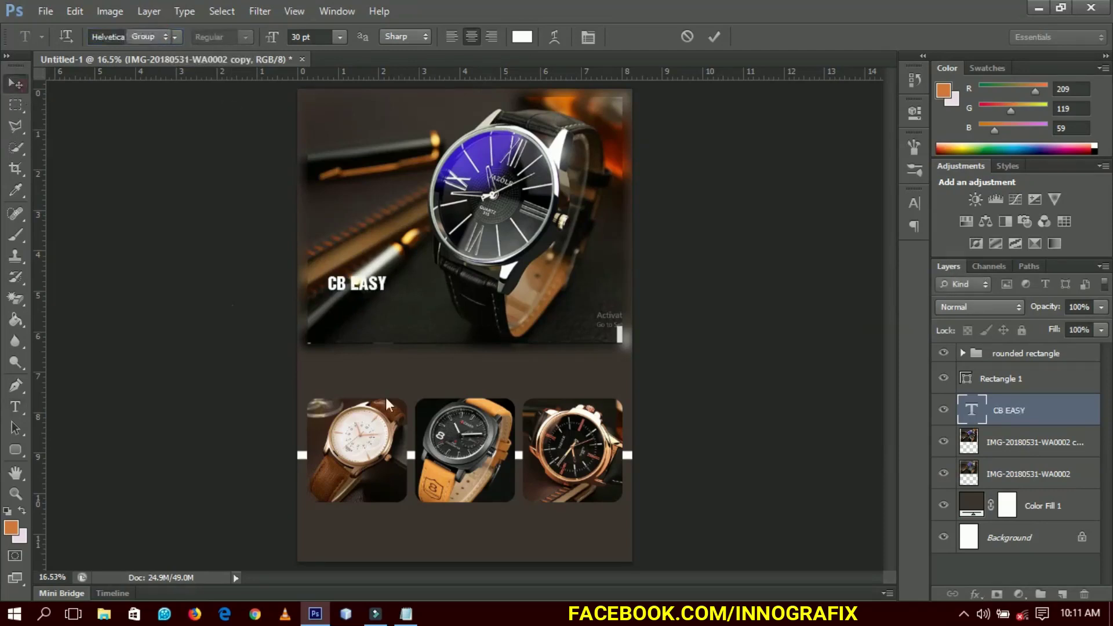
Enlarge the CB EASY text to nearly twice its size and nudge it slightly to the right
key("ctrl+t")
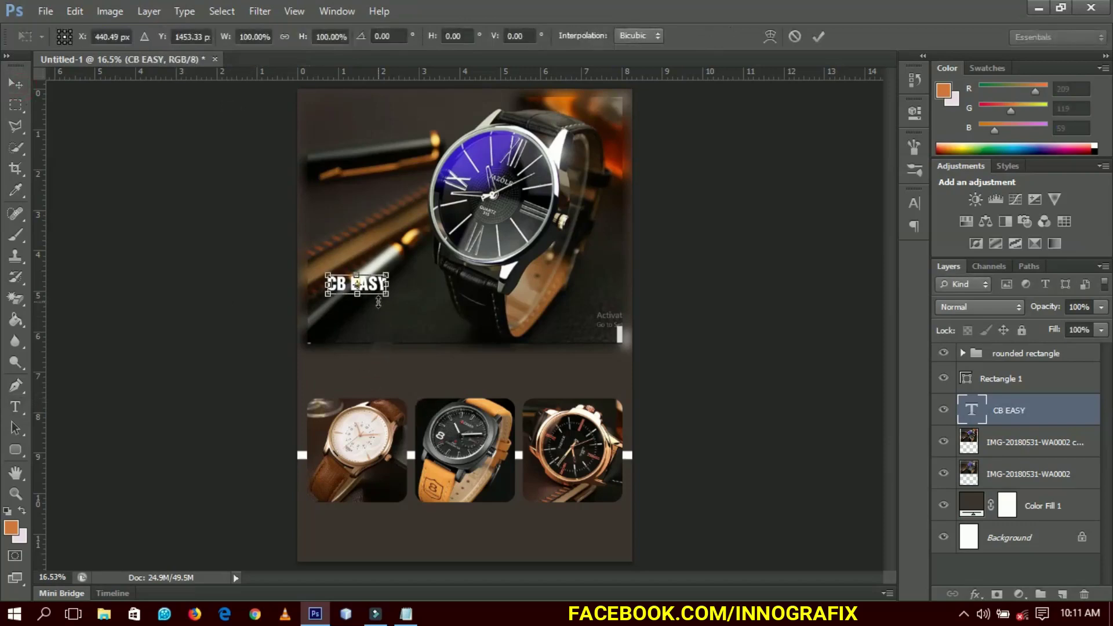
mouse_move(388, 298)
left_mouse_down()
mouse_move(409, 309)
mouse_move(388, 295)
left_mouse_up()
key("Return")
key("shift+Right")
key("shift+Right")
key("shift+Right")
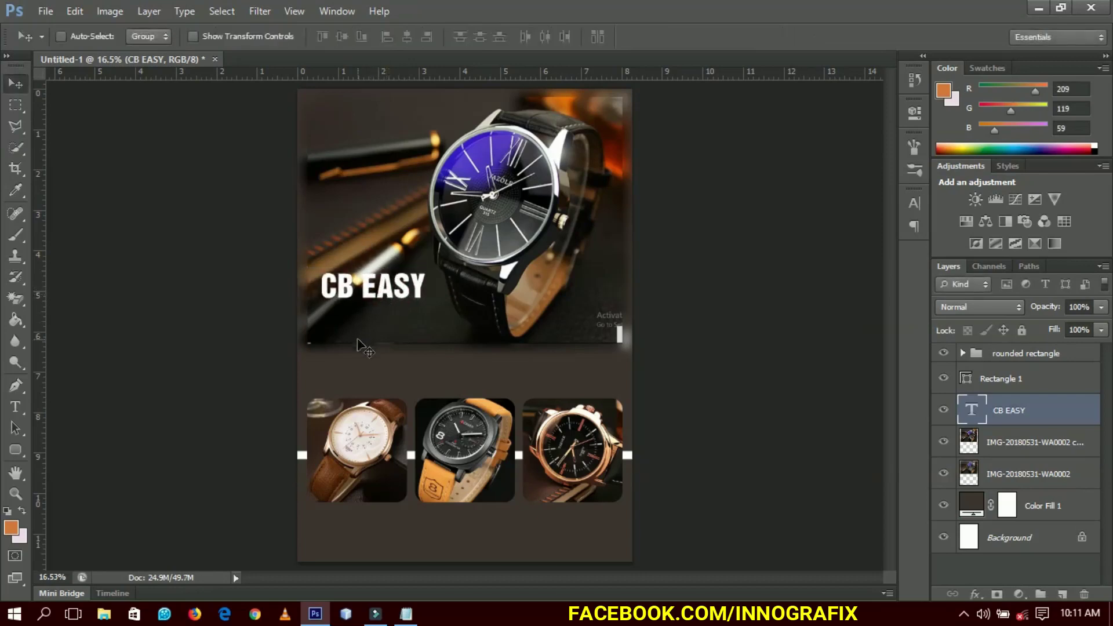
Scale the CB EASY text up to about 112.5% around its centre
key("ctrl+t")
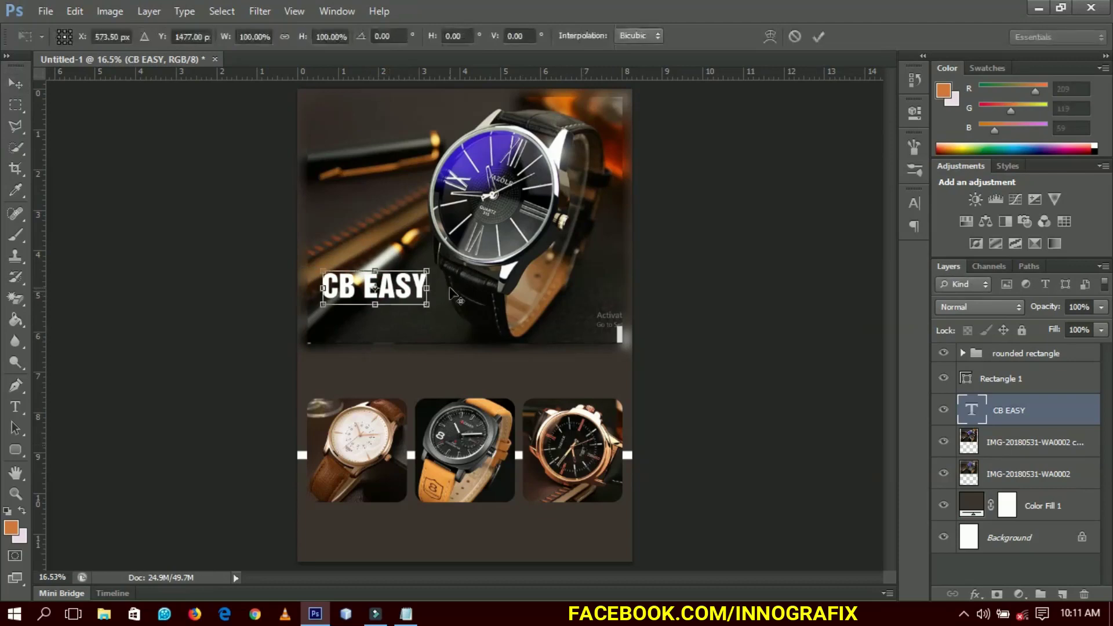
left_click_drag(430, 312, 439, 315)
key("Return")
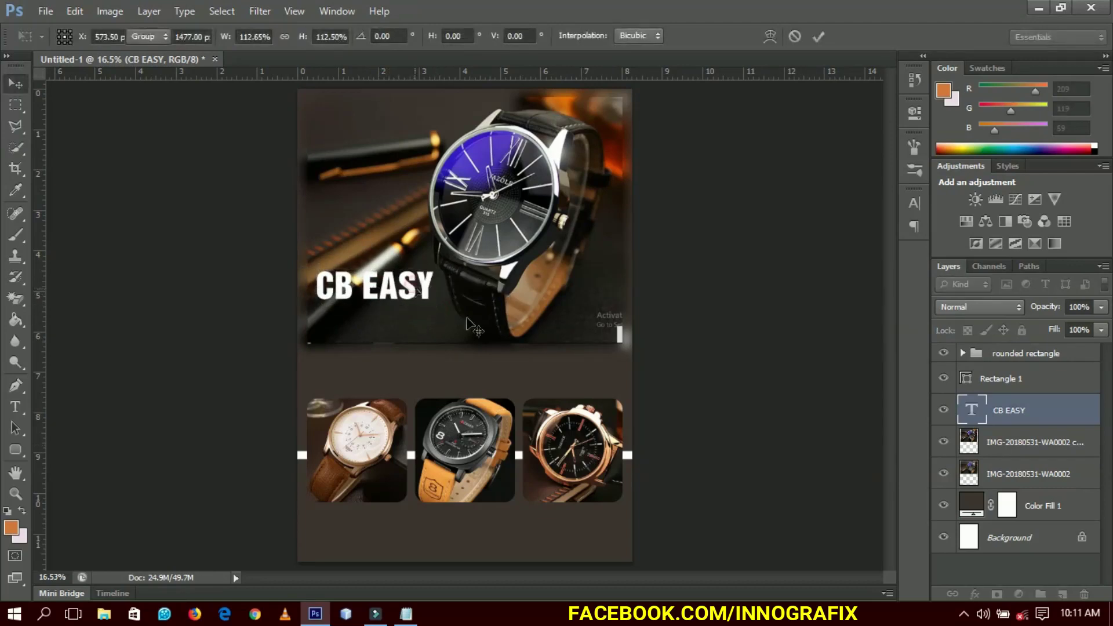
Add a black outside stroke of 15 px to the CB EASY text
right_click(1035, 423)
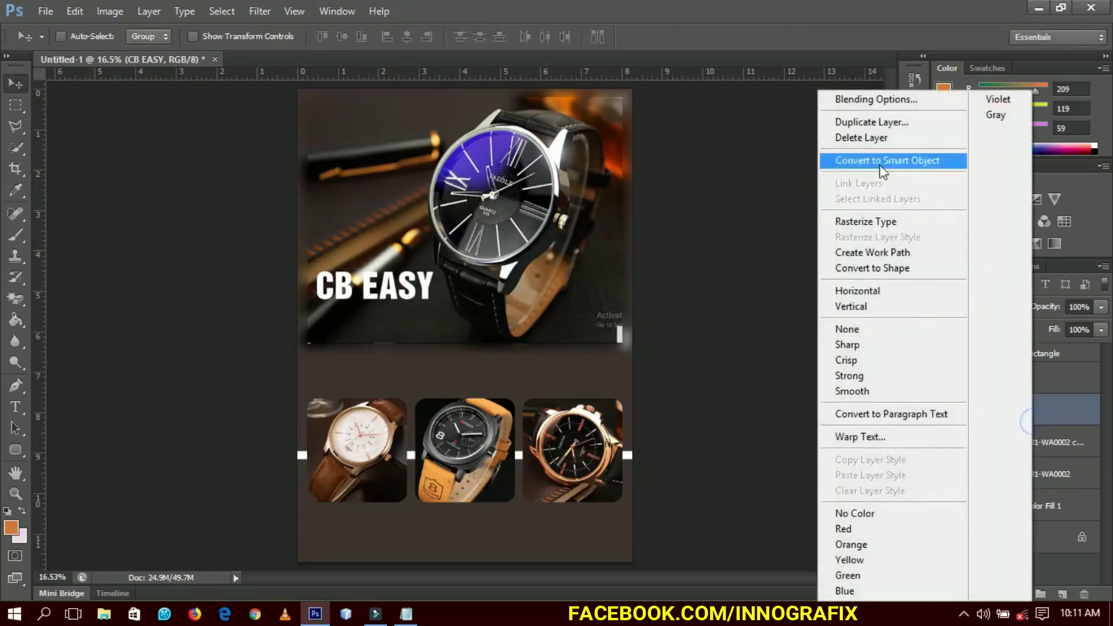
left_click(869, 105)
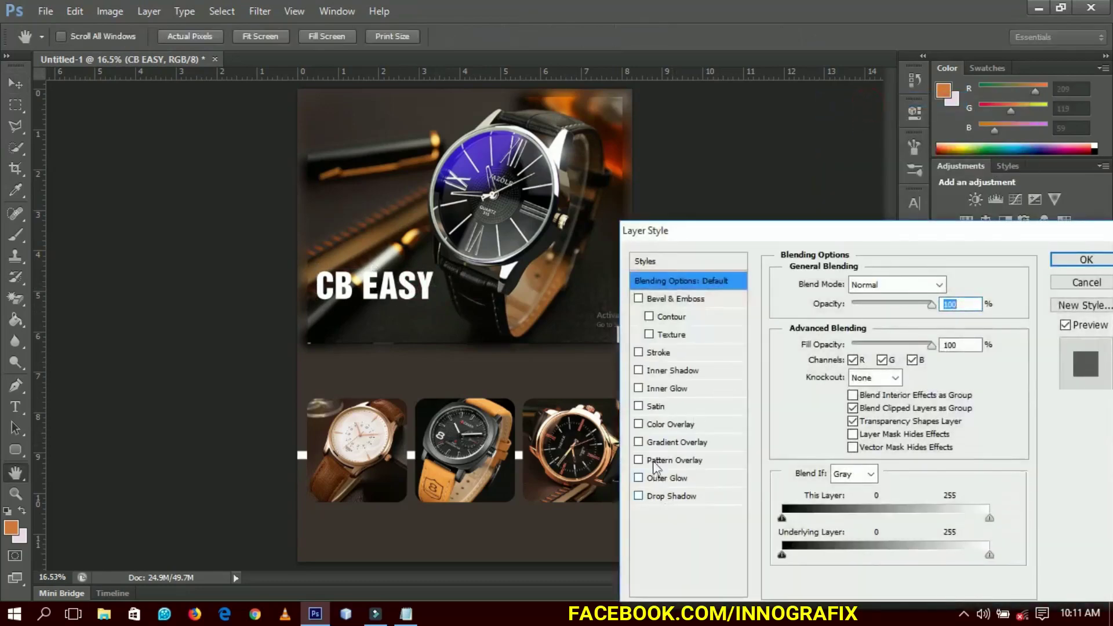
left_click(639, 353)
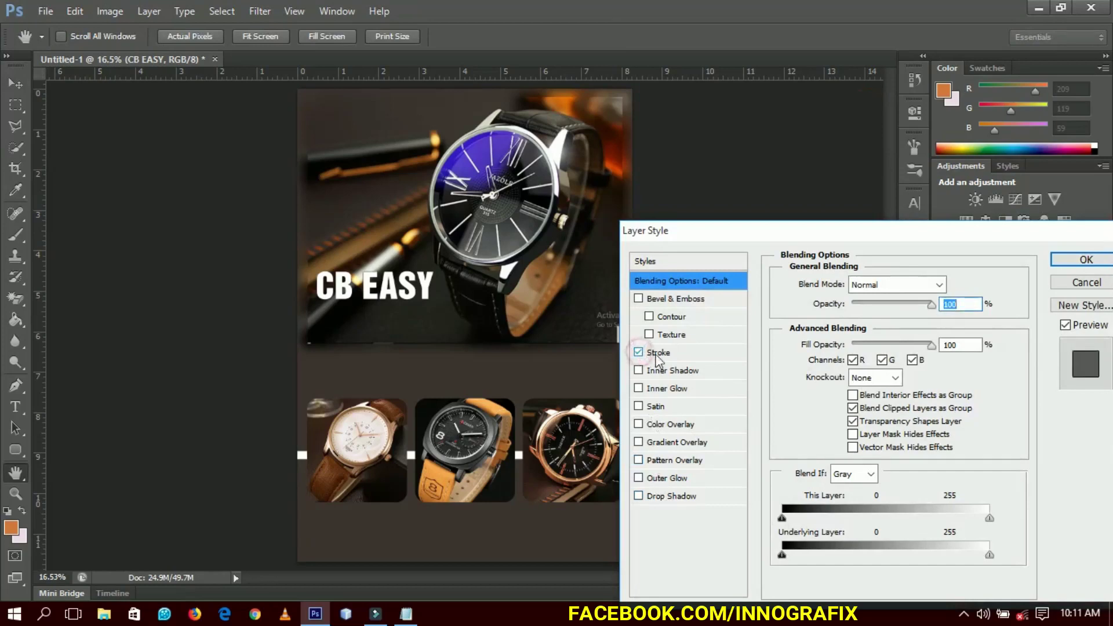
left_click(847, 282)
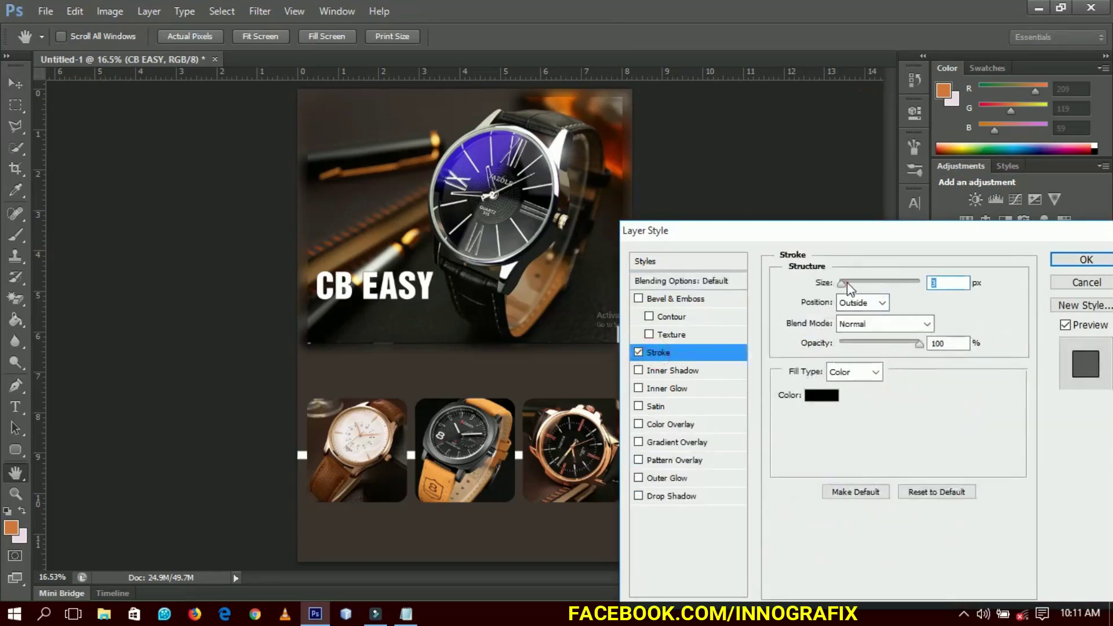
left_click_drag(847, 283, 852, 283)
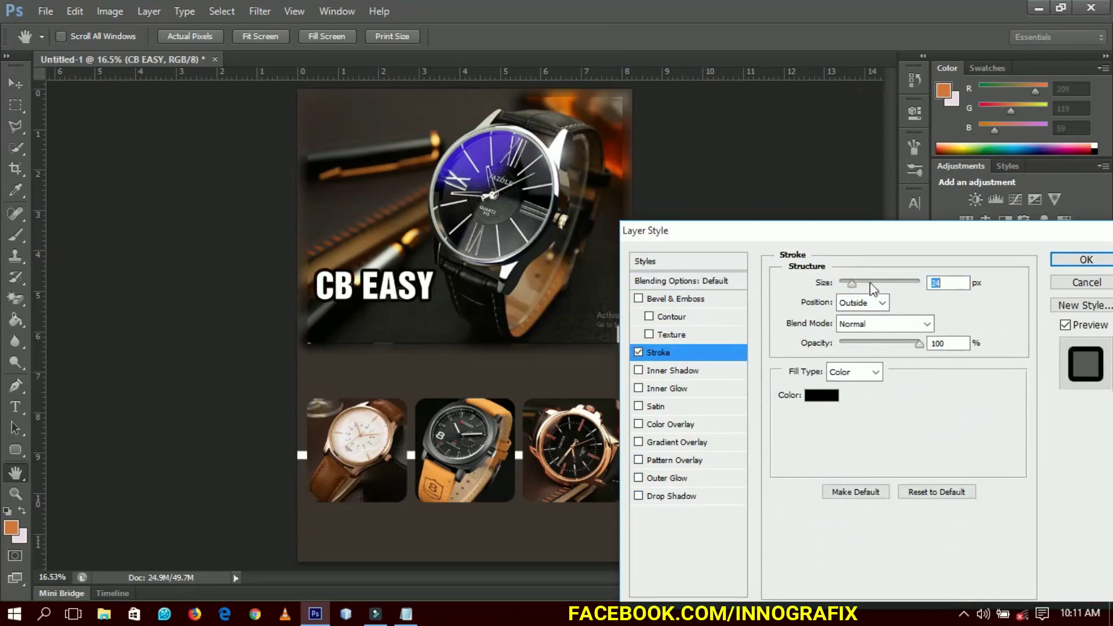
key("BackSpace")
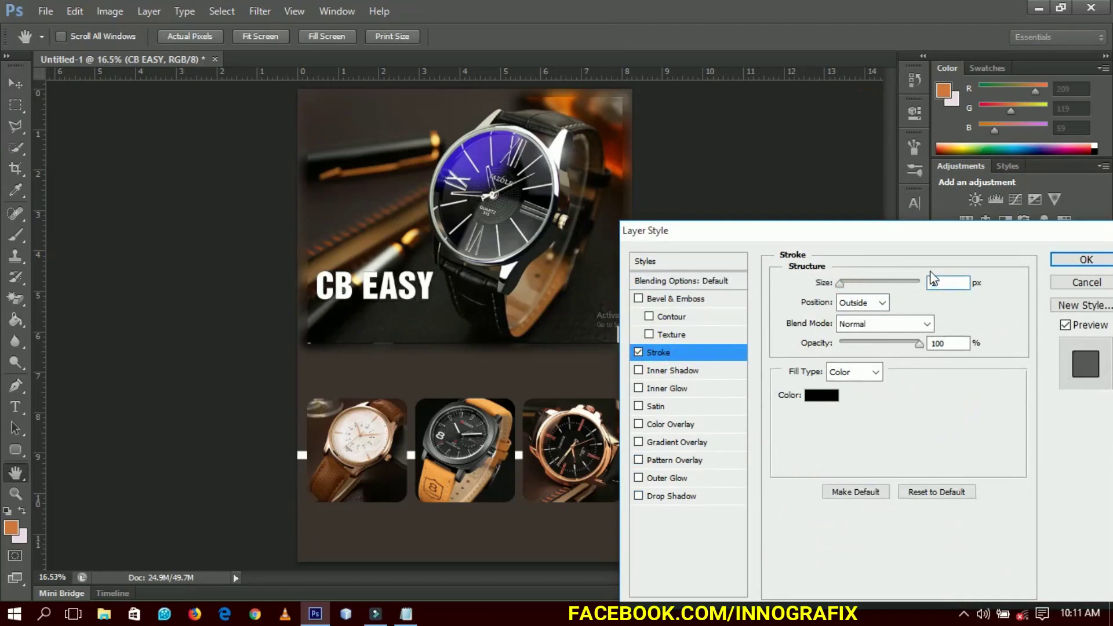
type("15")
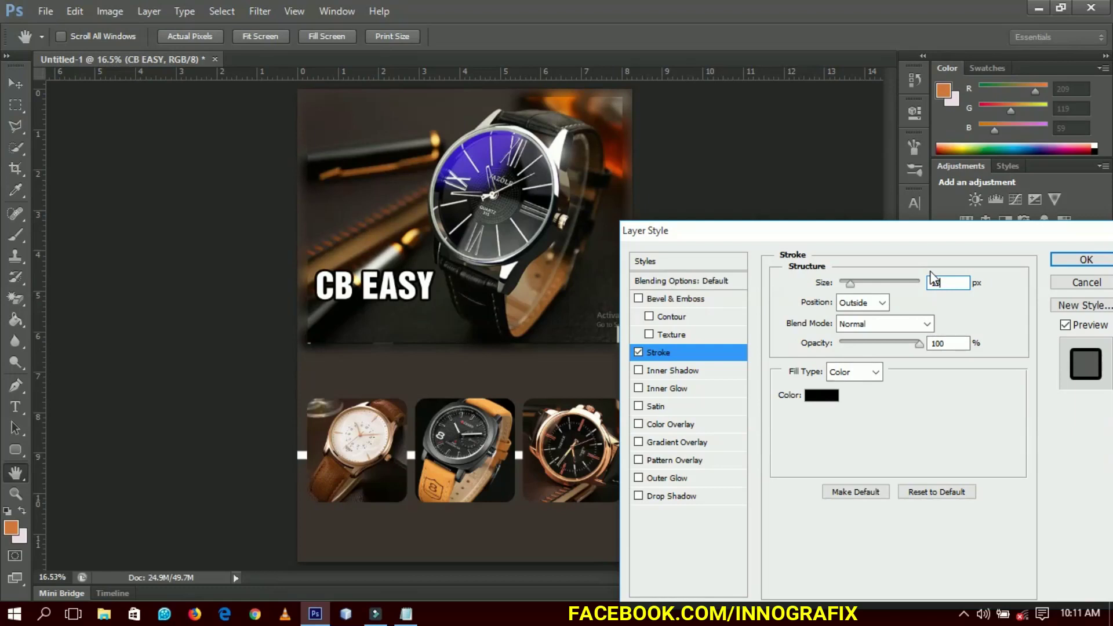
Add an outer glow to the CB EASY text in orange f37d09
left_click(639, 478)
left_click(665, 485)
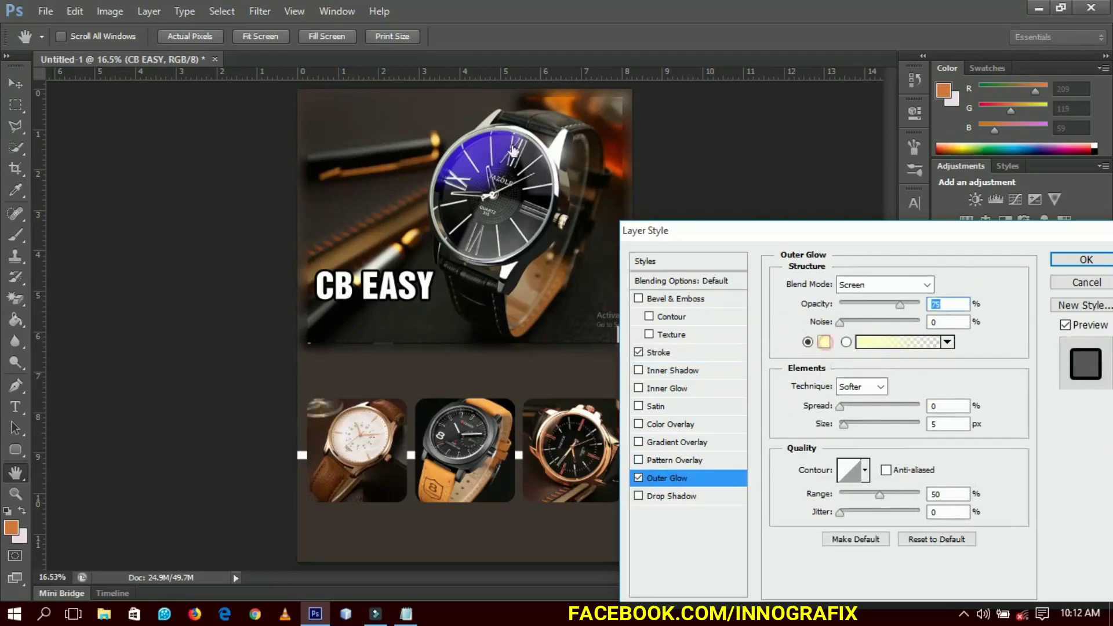
left_click(823, 342)
left_click(566, 100)
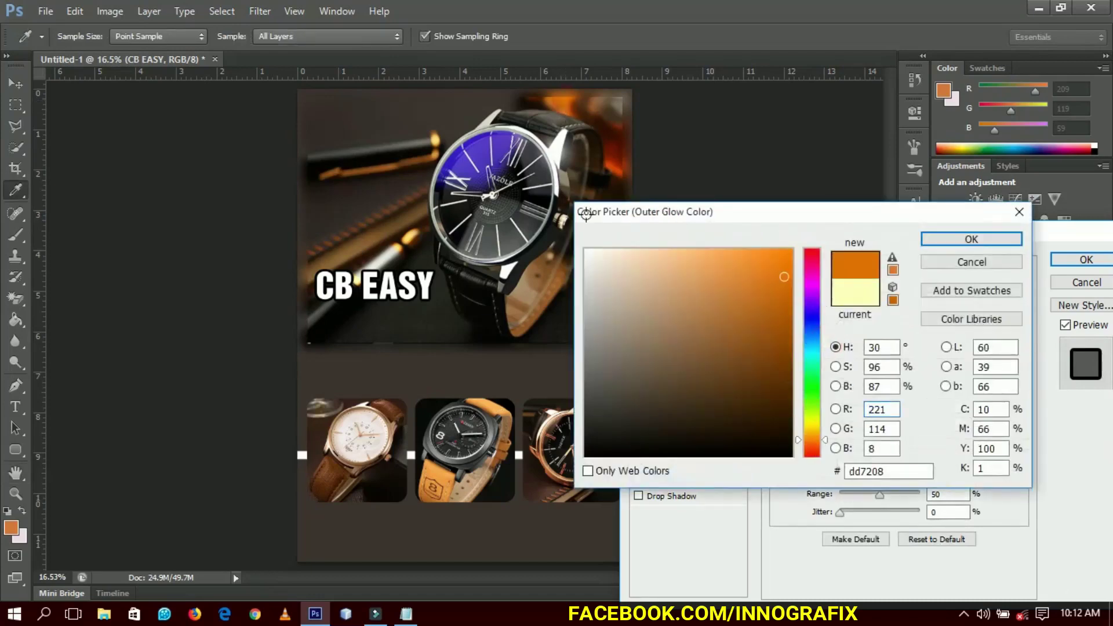
left_click(785, 258)
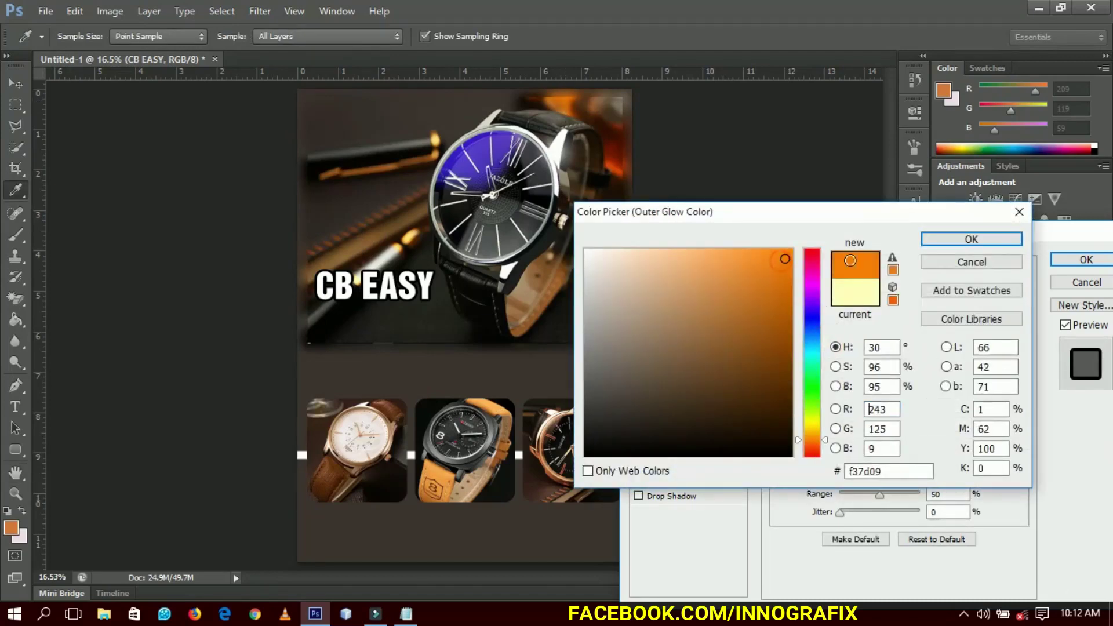
left_click(1012, 242)
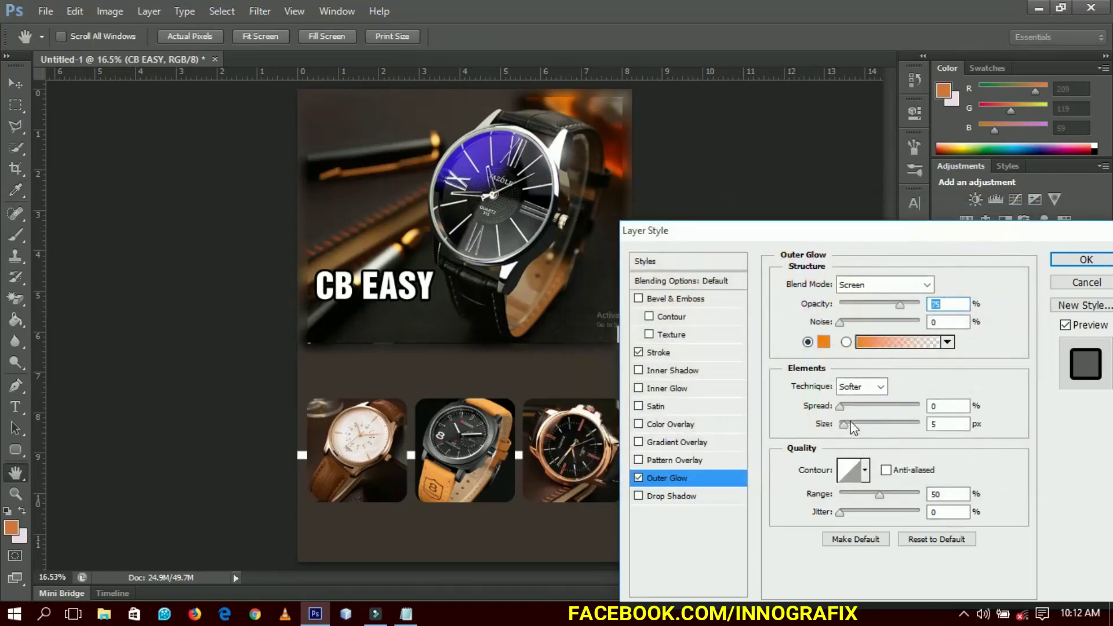
Refine the outer glow with the brighter orange fa7c00, a spread of 31% and a size of about 69 px
left_click_drag(850, 426, 860, 427)
left_click(839, 406)
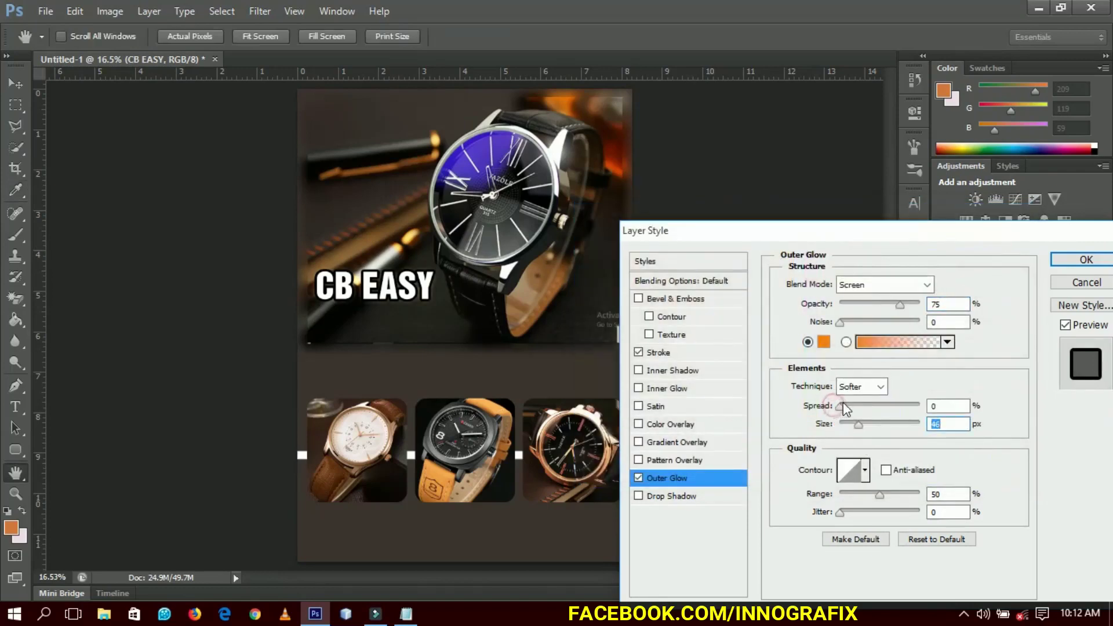
left_click_drag(845, 409, 851, 408)
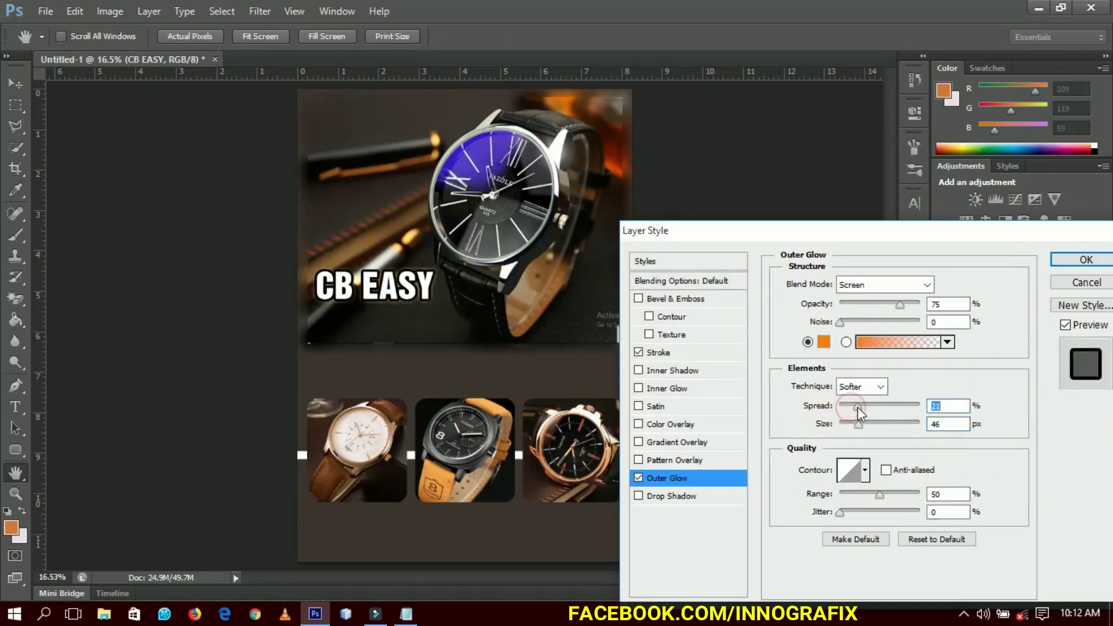
left_click(824, 342)
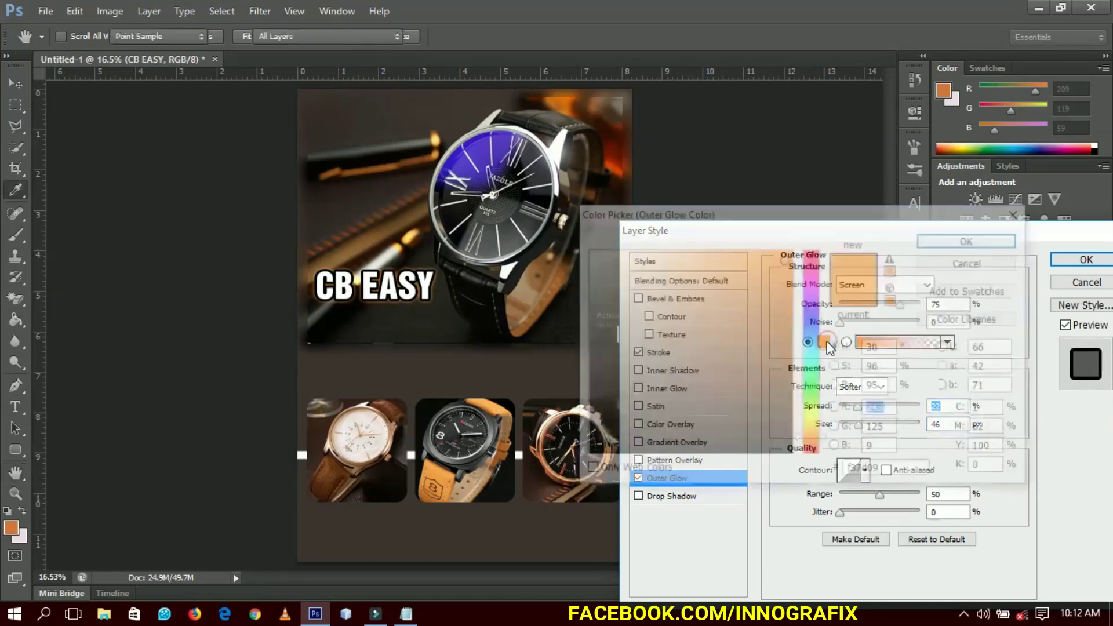
left_click_drag(780, 257, 793, 253)
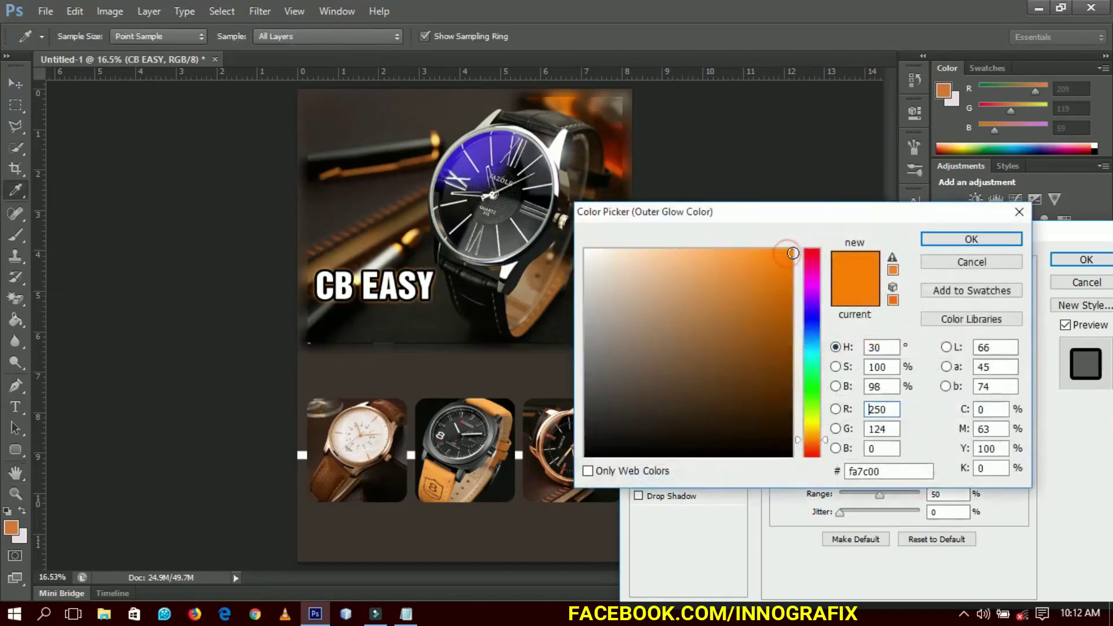
left_click(948, 237)
left_click_drag(859, 410, 861, 422)
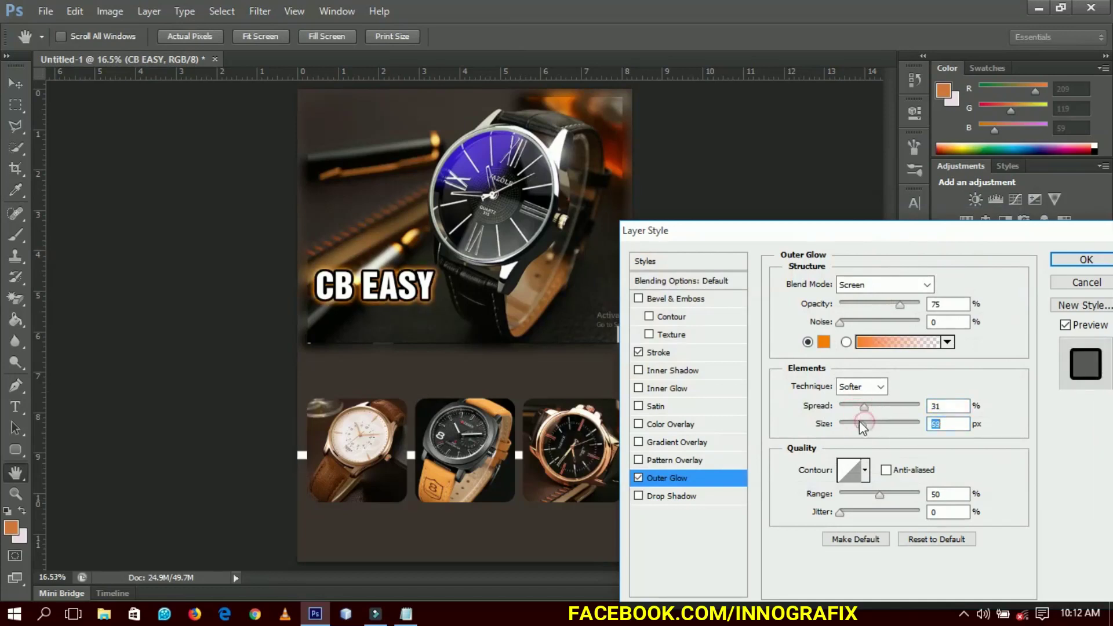
Add a drop shadow with a size of 24 px to the CB EASY text, slightly increasing its spread and distance
left_click(638, 497)
left_click(667, 496)
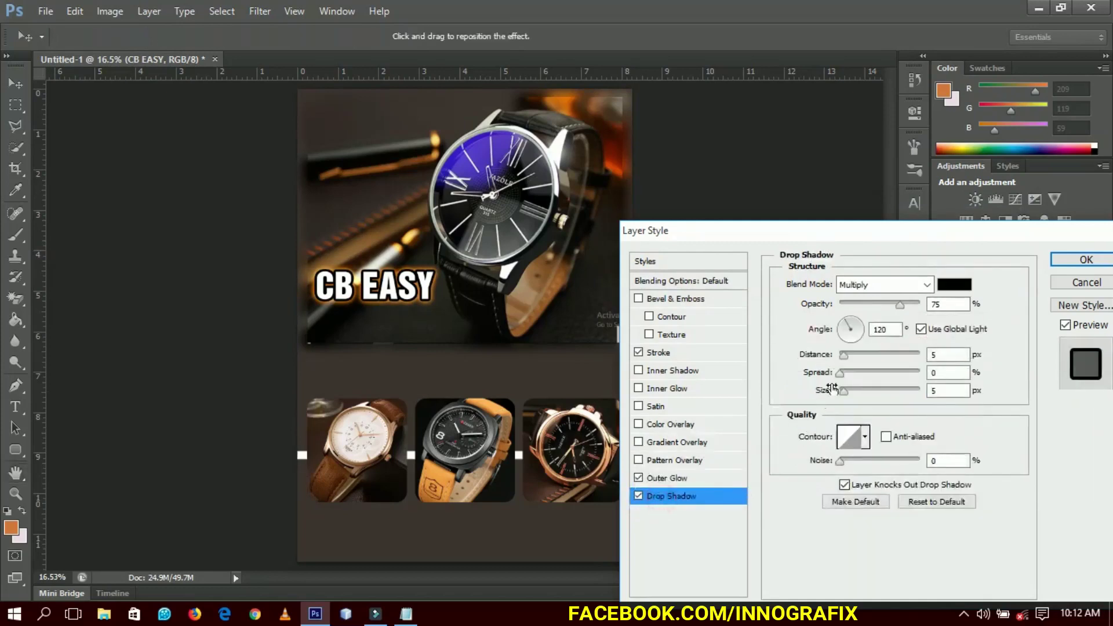
left_click(844, 391)
left_click(845, 372)
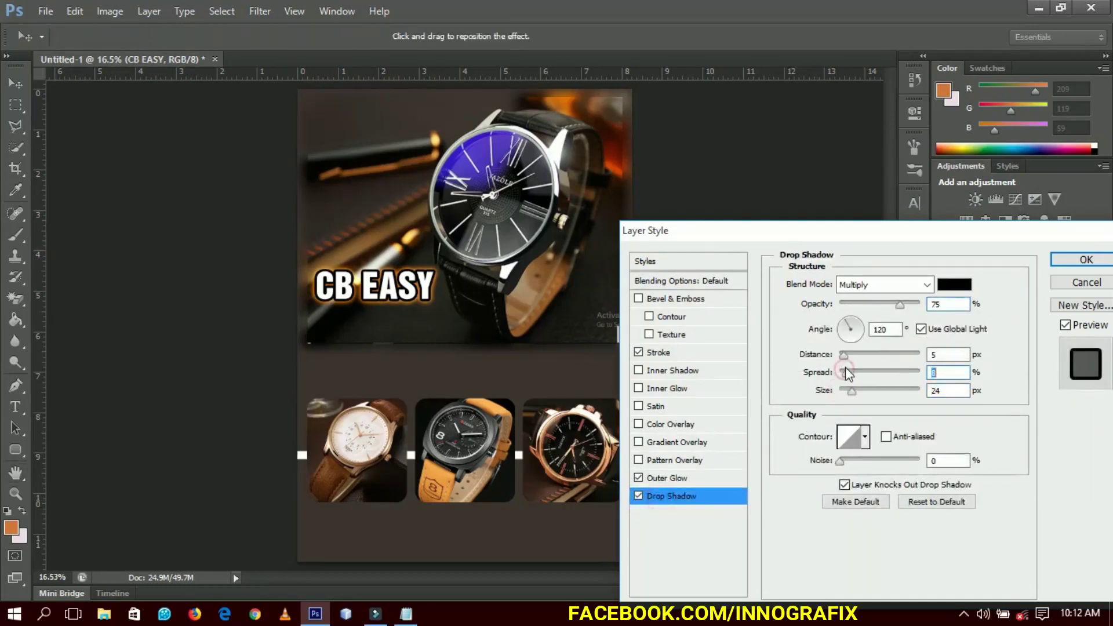
left_click_drag(846, 356, 848, 353)
Add a black-to-white linear gradient overlay at about 12% opacity to the CB EASY text
left_click(639, 443)
left_click(667, 442)
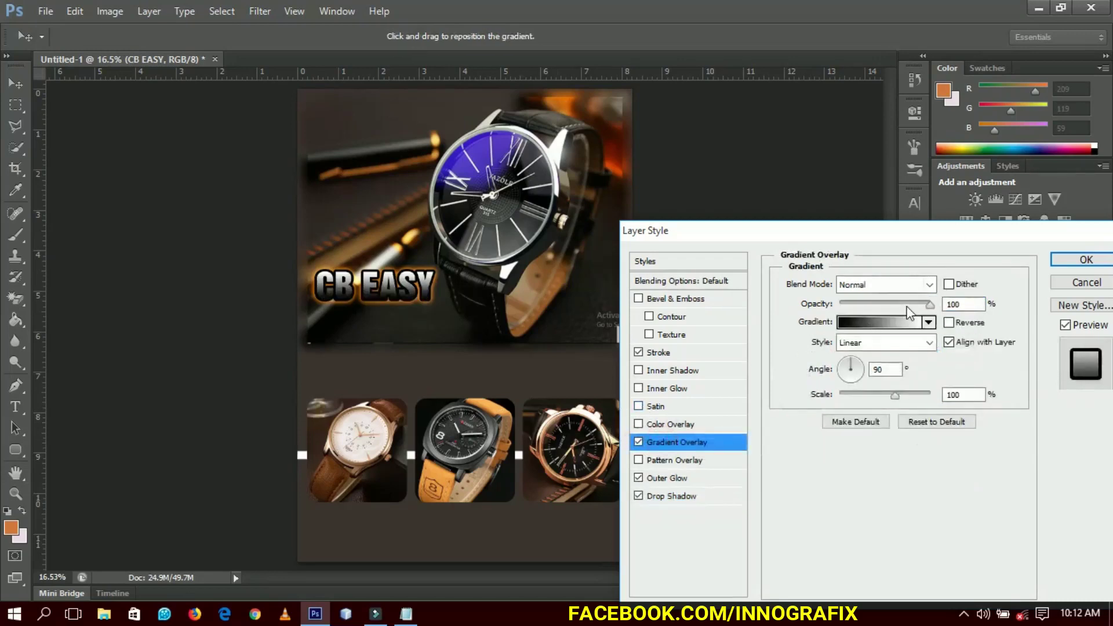
left_click_drag(905, 303, 851, 309)
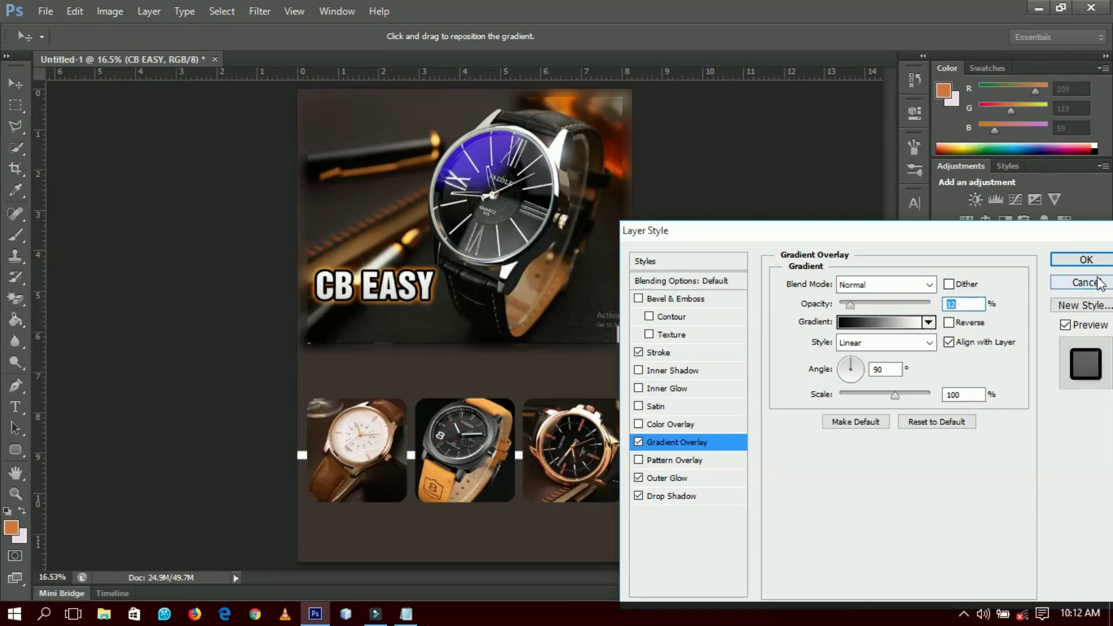
left_click(1088, 260)
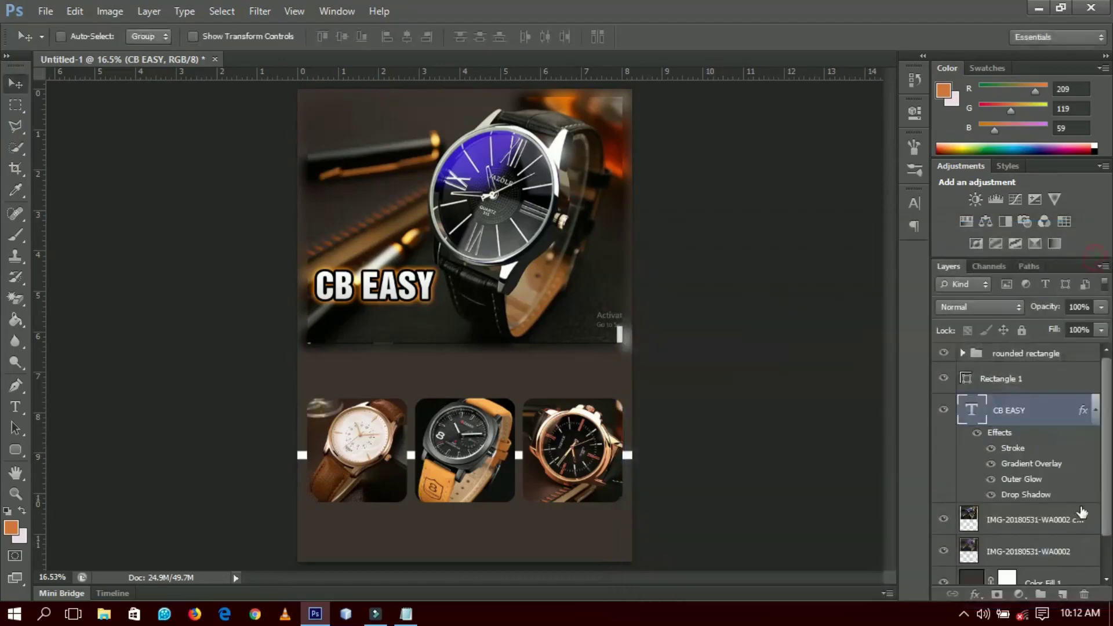
left_click(1096, 410)
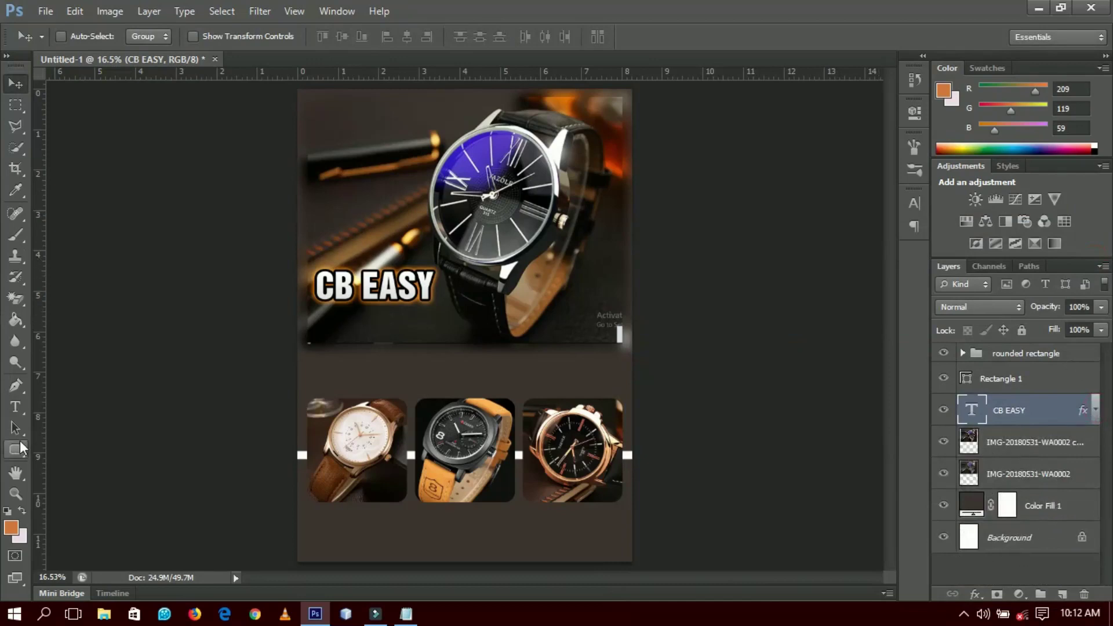
Add a white text line reading "Watches" just below the CB EASY title
left_click(18, 407)
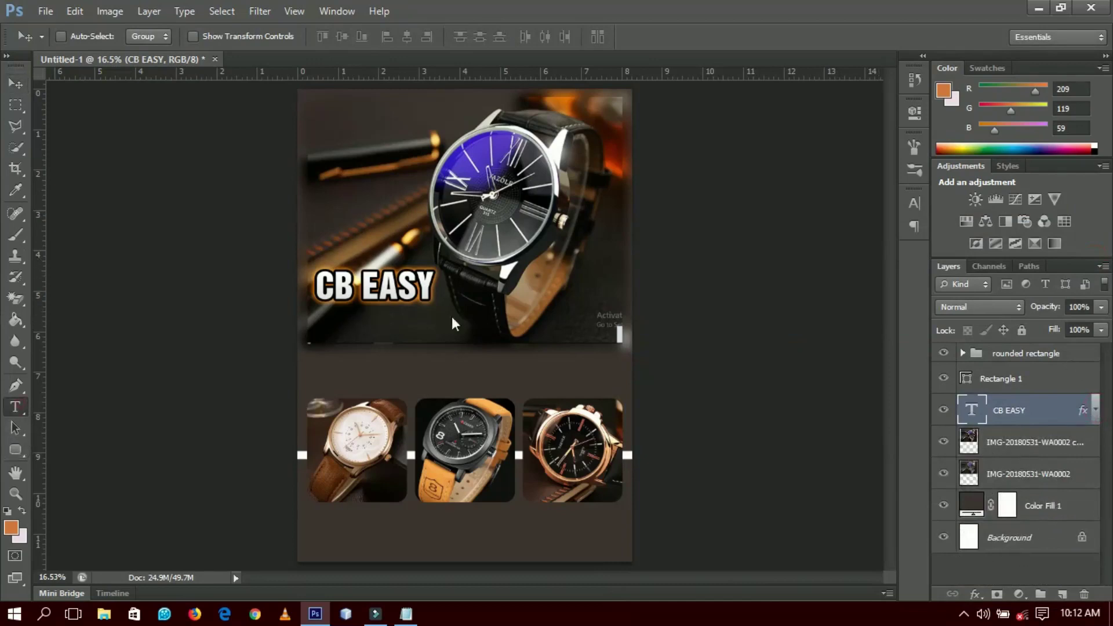
left_click(404, 337)
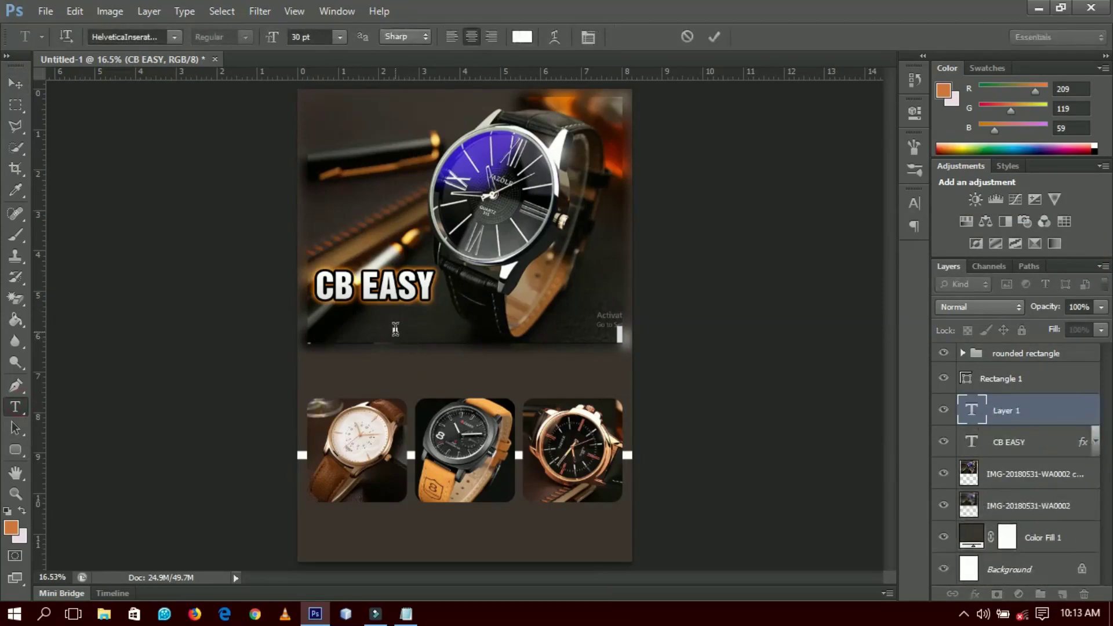
type("WA")
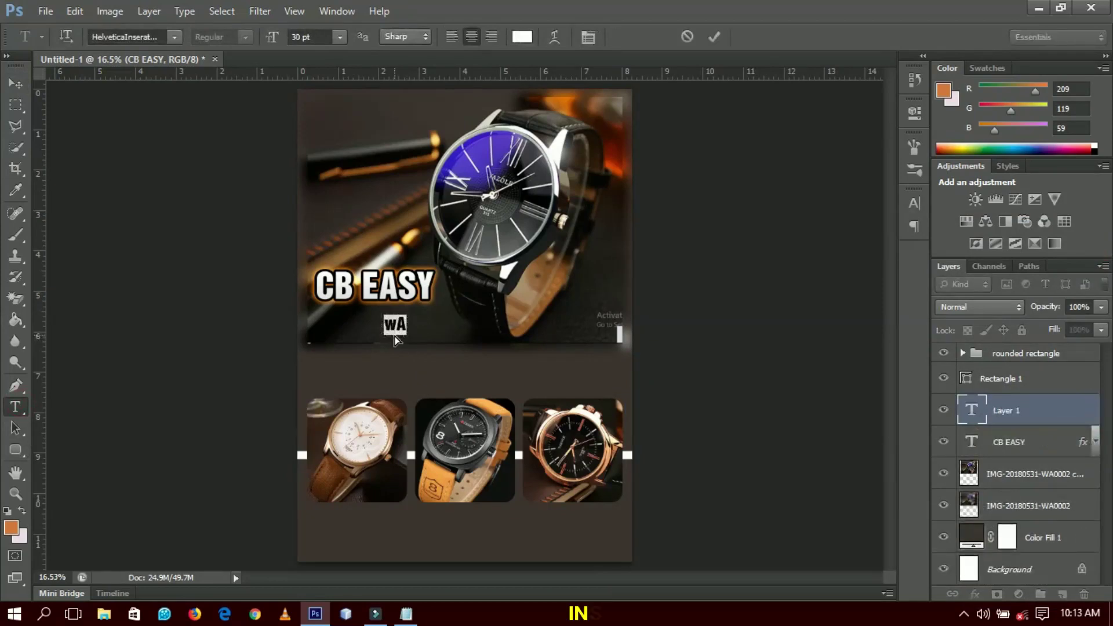
type("Wa")
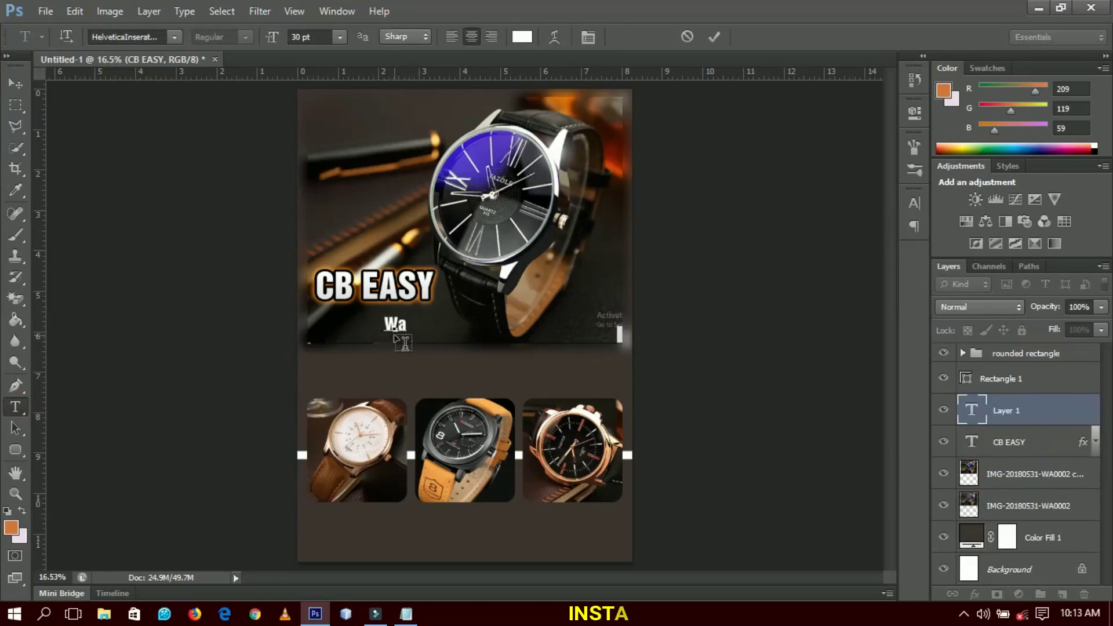
type("tches")
key("ctrl")
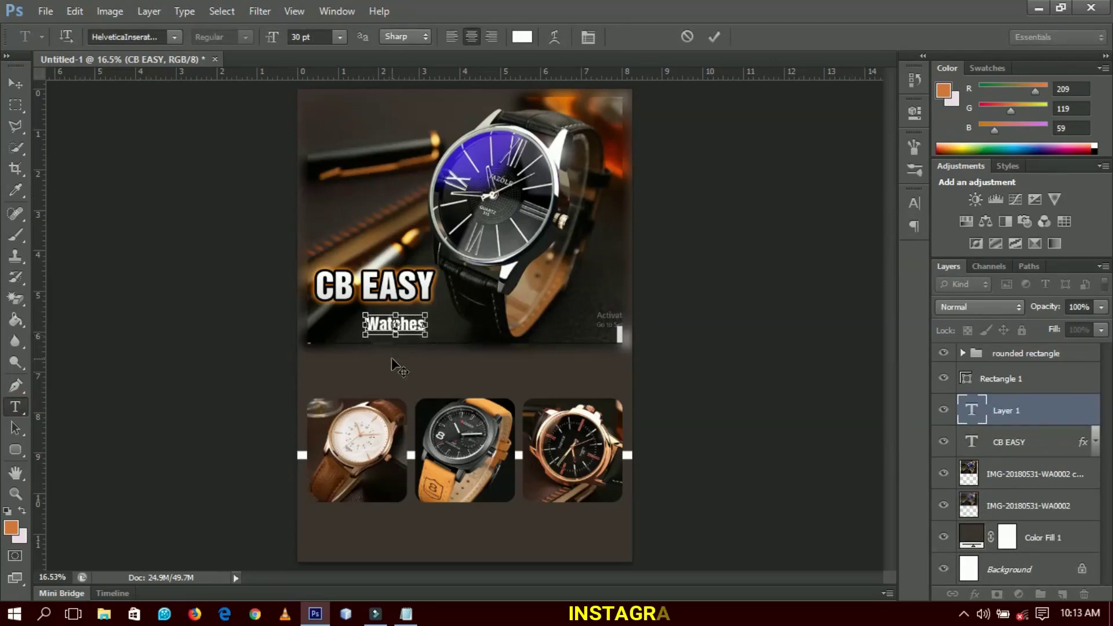
Change the font of the Watches text to the script typeface starting with "Messenger Pige"
left_click(148, 33)
left_click(147, 34)
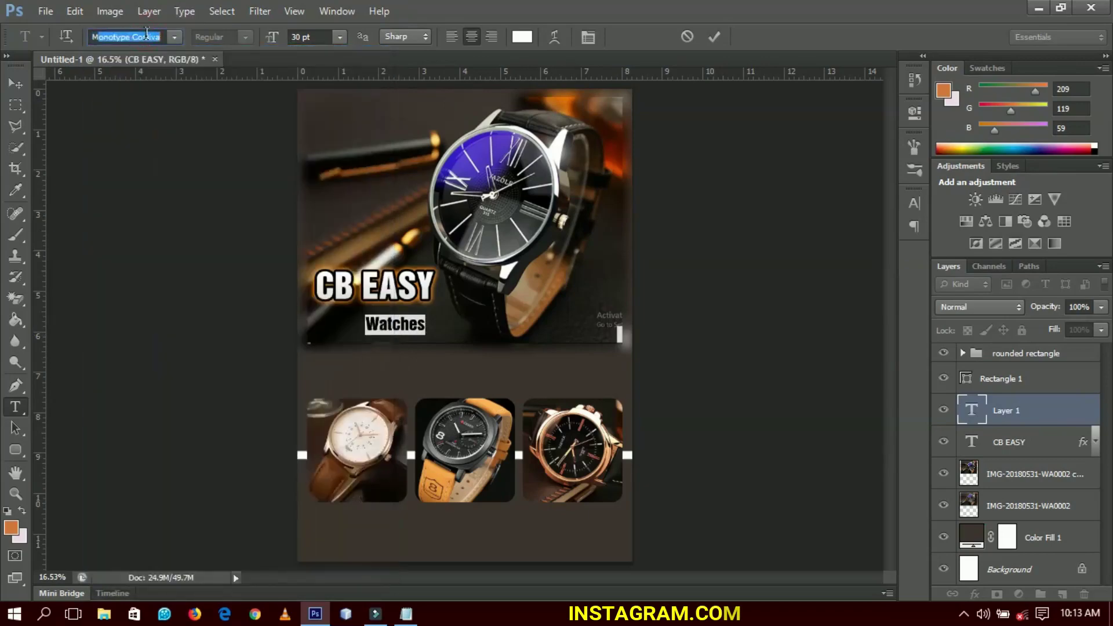
type("me")
key("Return")
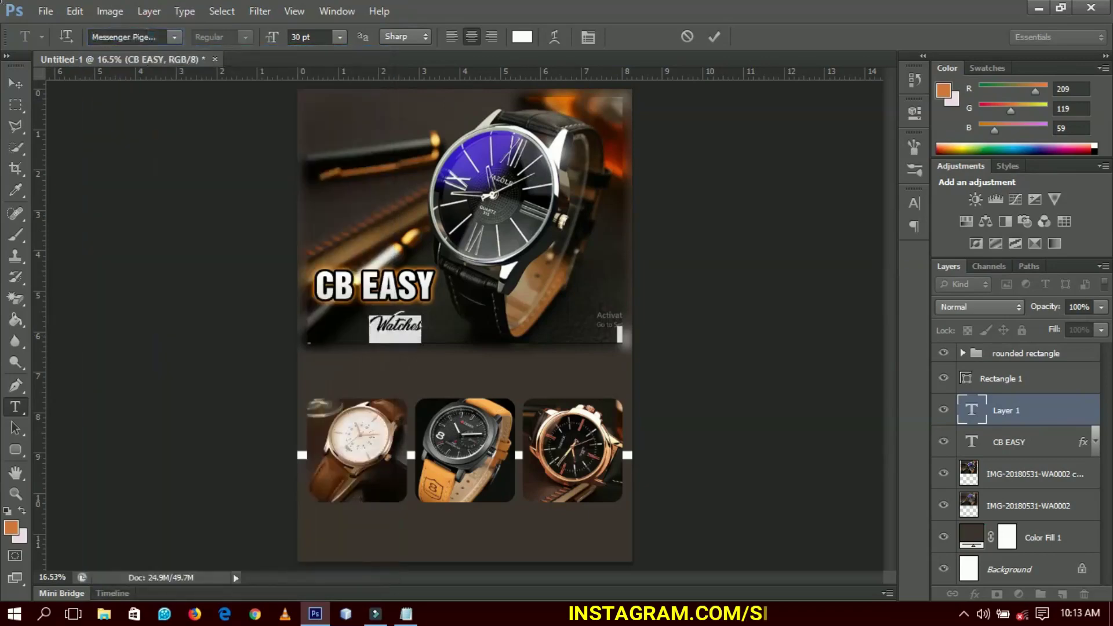
left_click(15, 83)
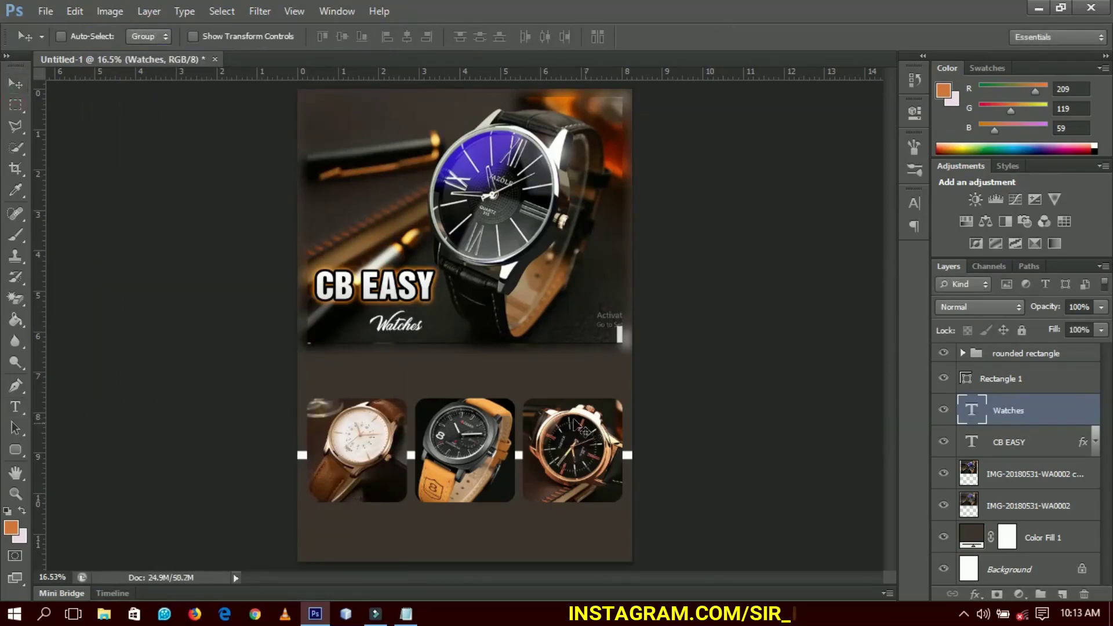
Enlarge the Watches text to roughly twice its size so it slightly overlaps the bottom of CB EASY
key("ctrl+t")
left_click_drag(423, 344, 454, 362)
key("Return")
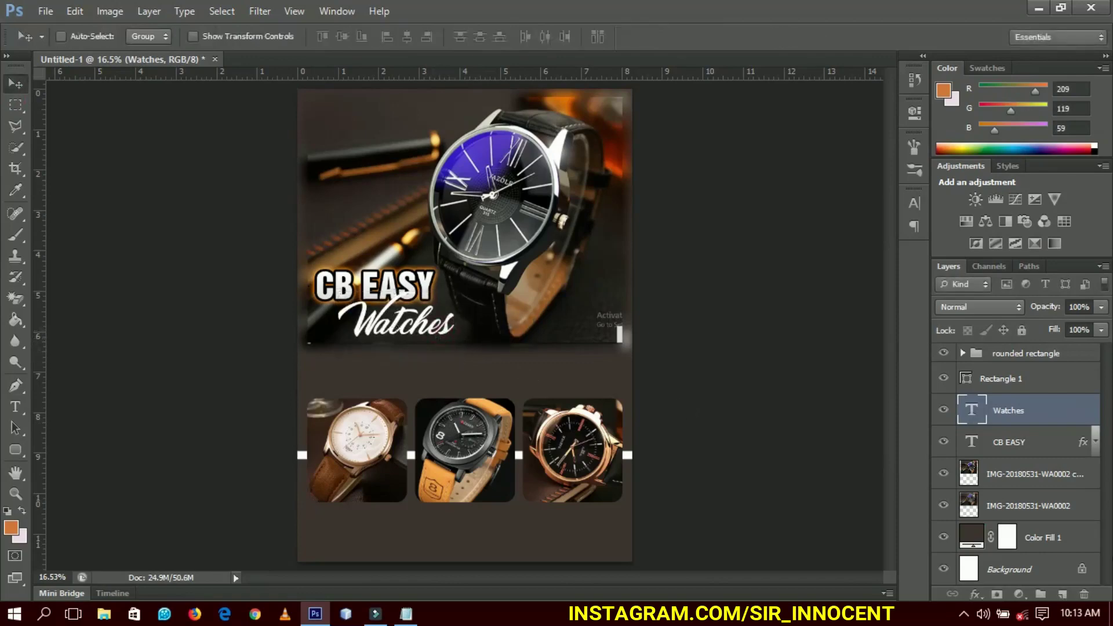
Add a drop shadow to the Watches text with distance 5 px, spread 3% and size 8 px
right_click(1026, 430)
left_click(813, 93)
left_click(638, 496)
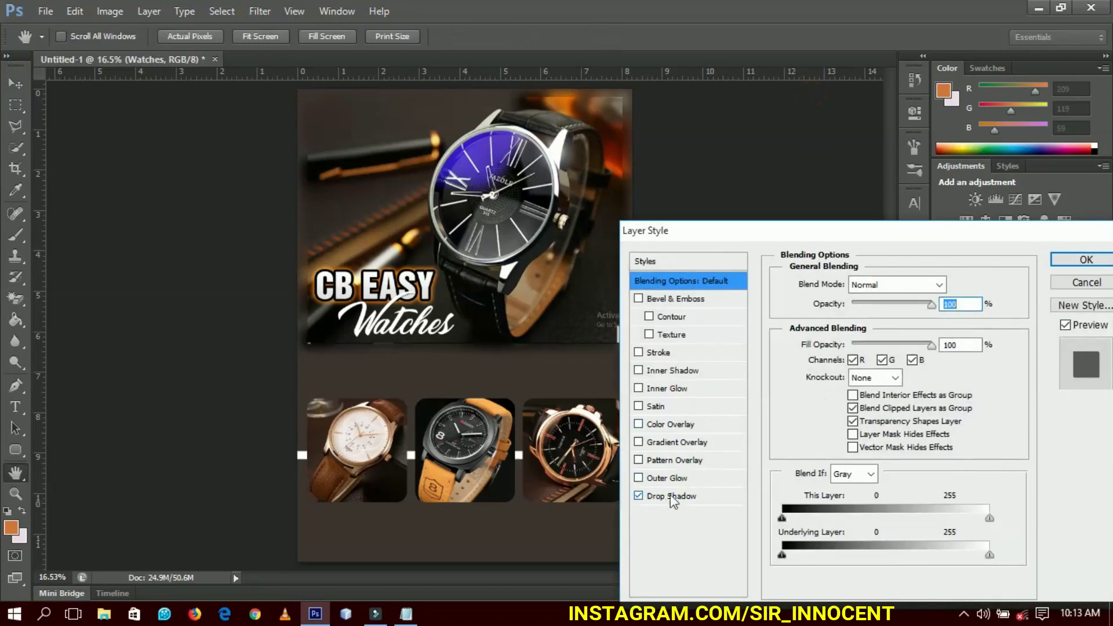
left_click(671, 496)
mouse_move(842, 355)
left_mouse_down()
mouse_move(847, 392)
mouse_move(844, 355)
left_mouse_up()
left_click(840, 372)
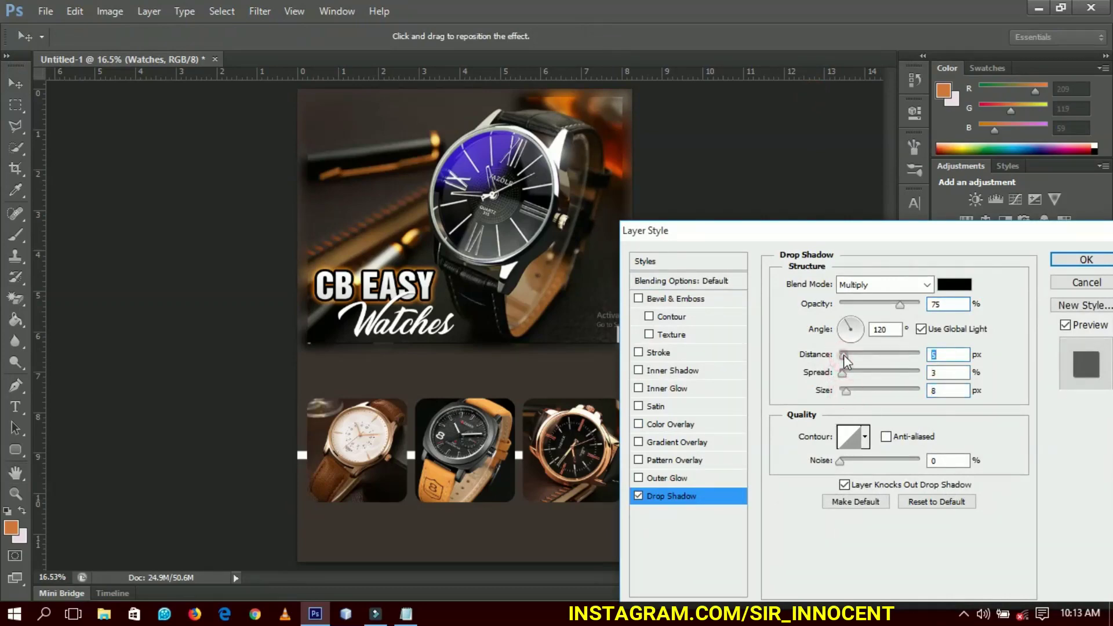
left_click(1086, 260)
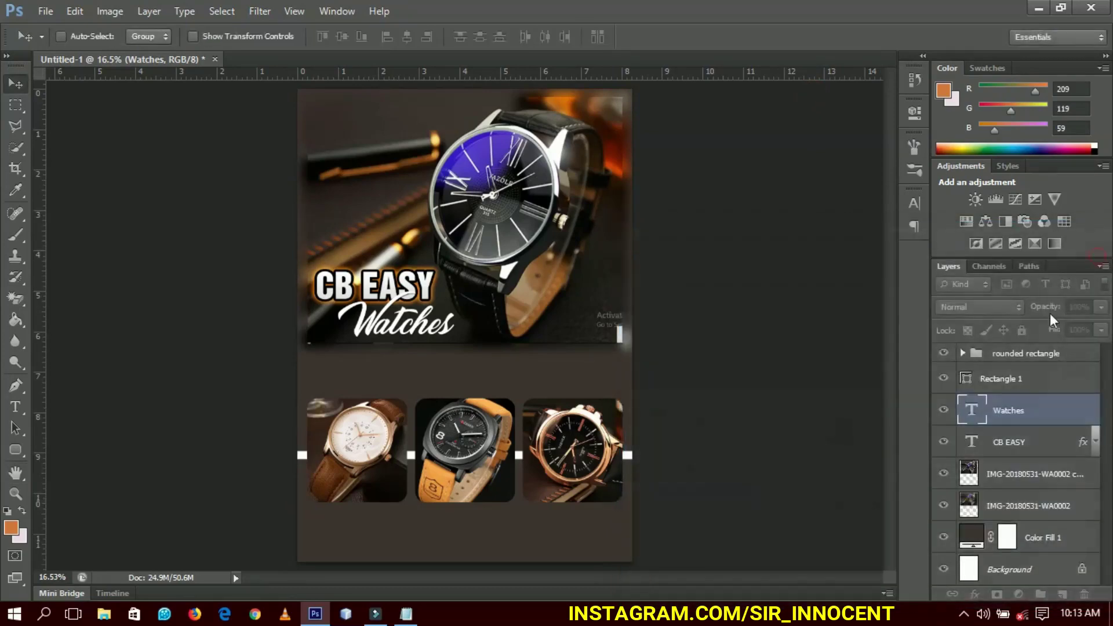
left_click(1095, 412)
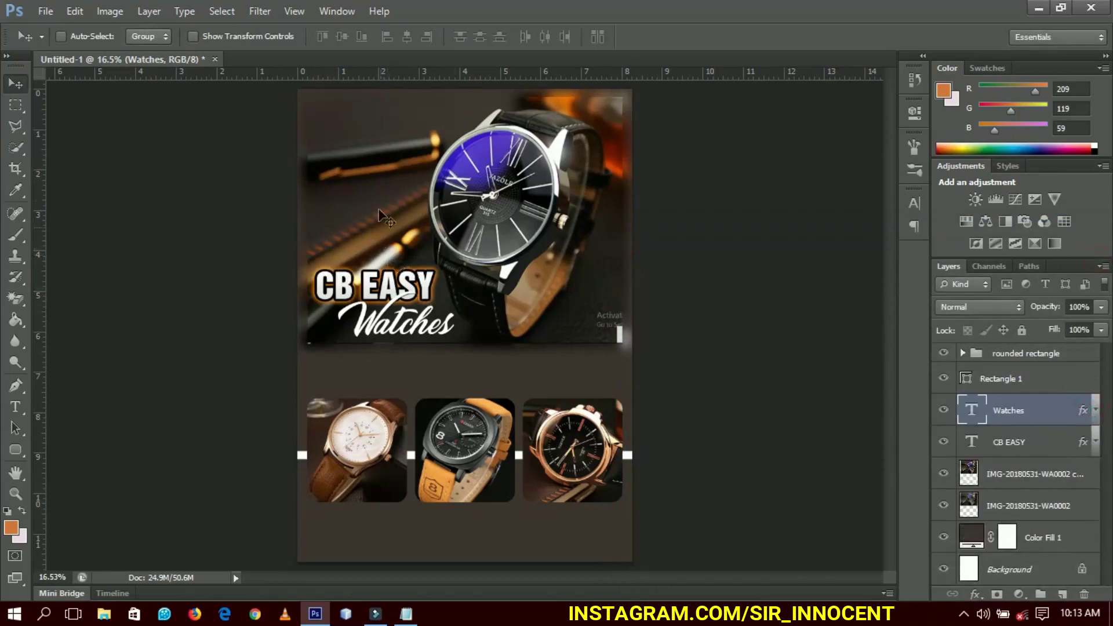
Duplicate the CB EASY text and place the copy near the upper-left corner of the watch photo
key("z")
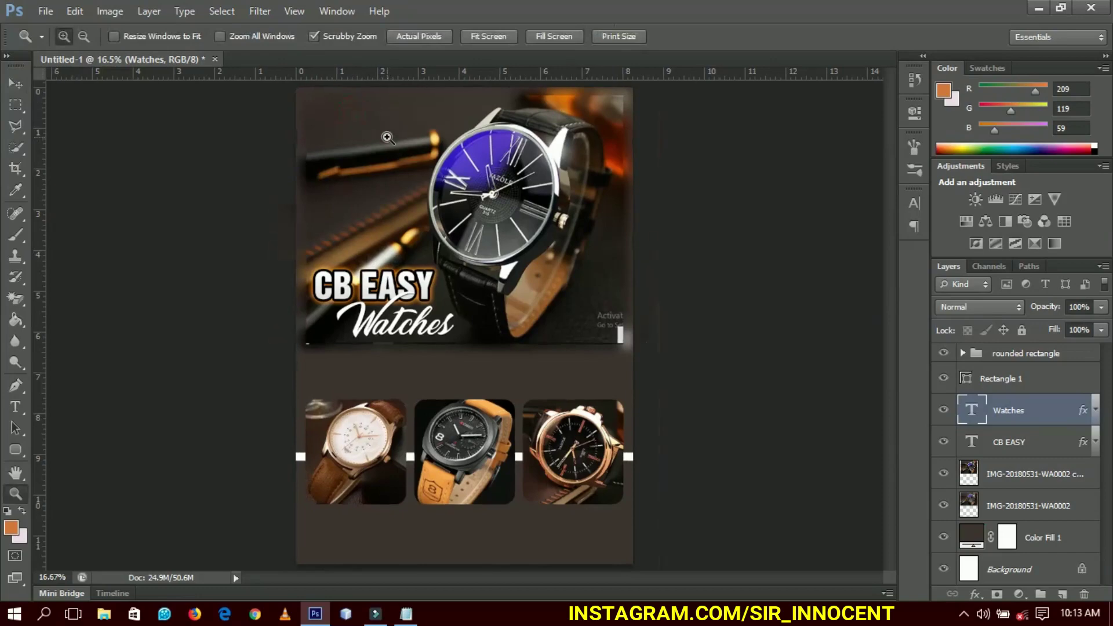
left_click(386, 137)
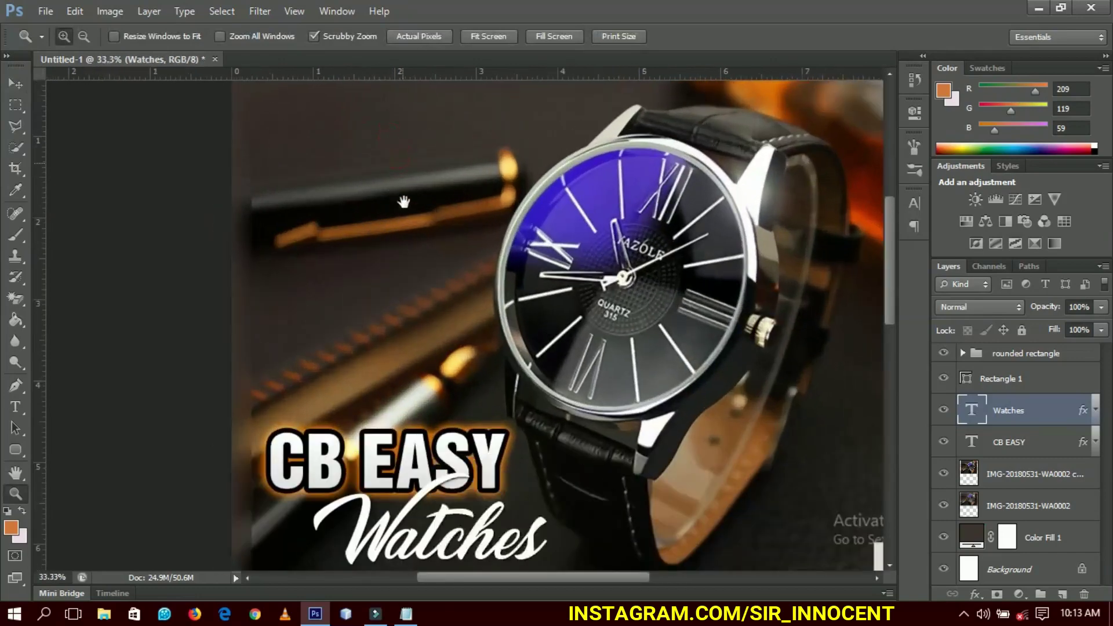
left_click_drag(424, 182, 379, 250)
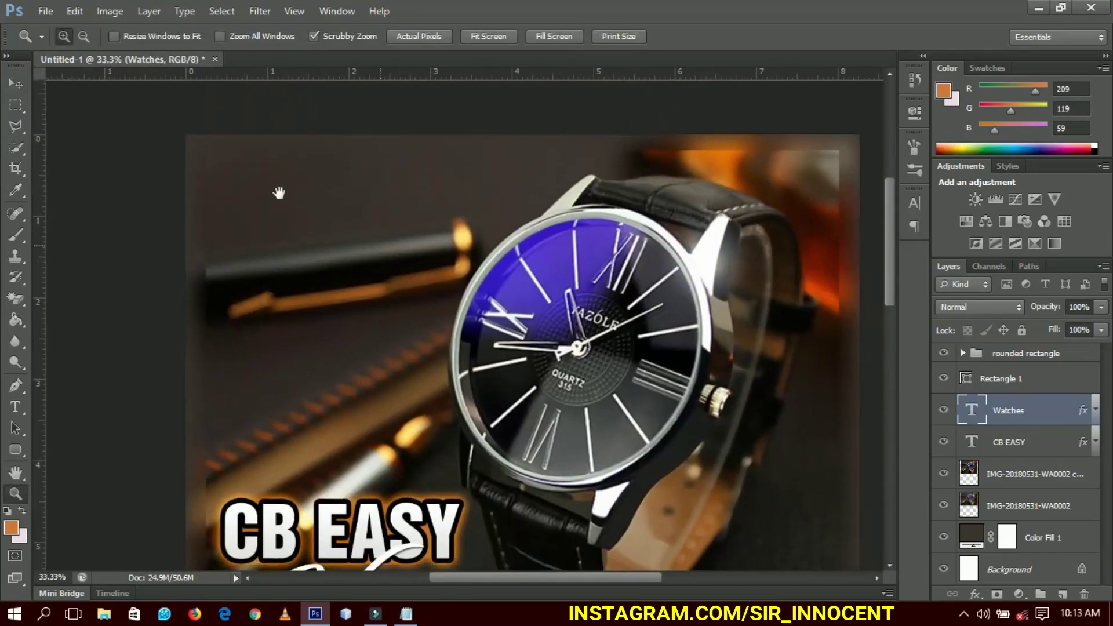
left_click(13, 78)
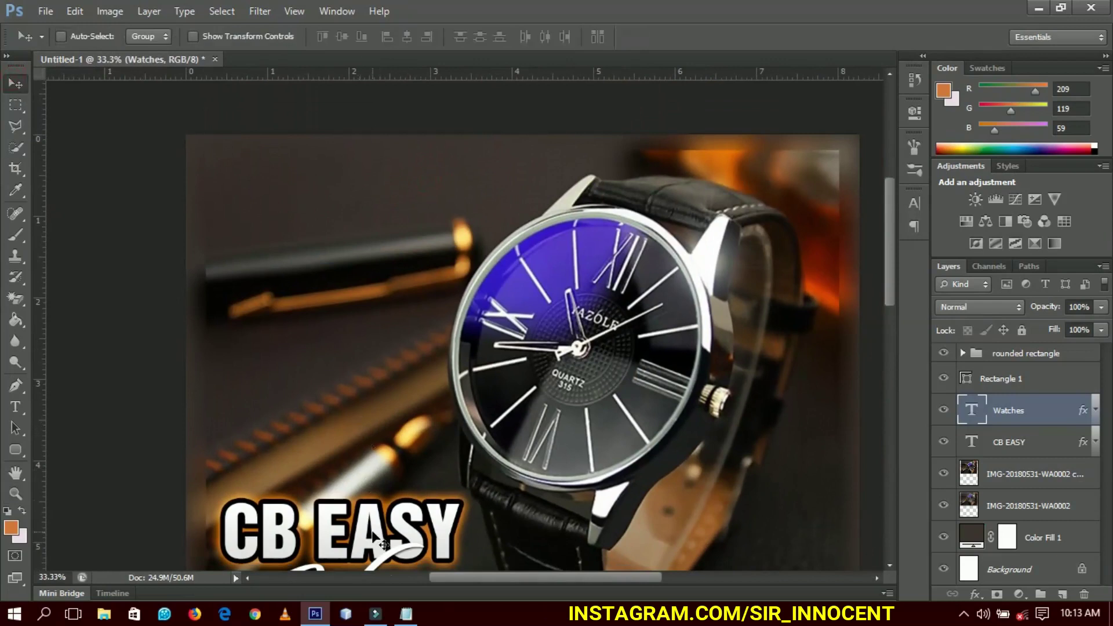
right_click(363, 425)
left_click(428, 454)
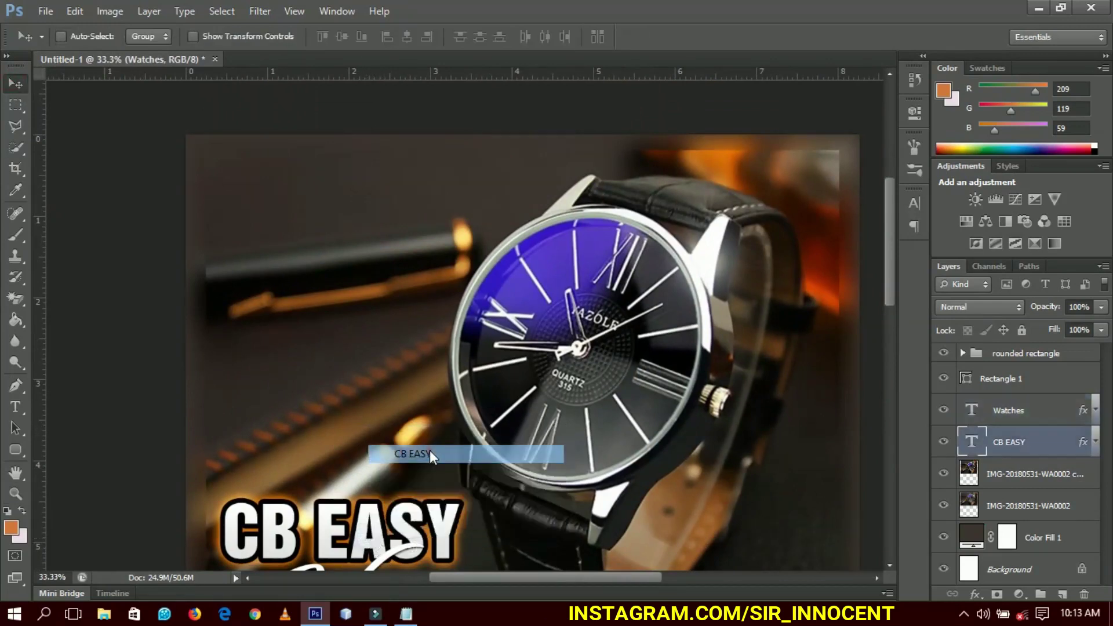
left_click_drag(432, 472, 399, 181)
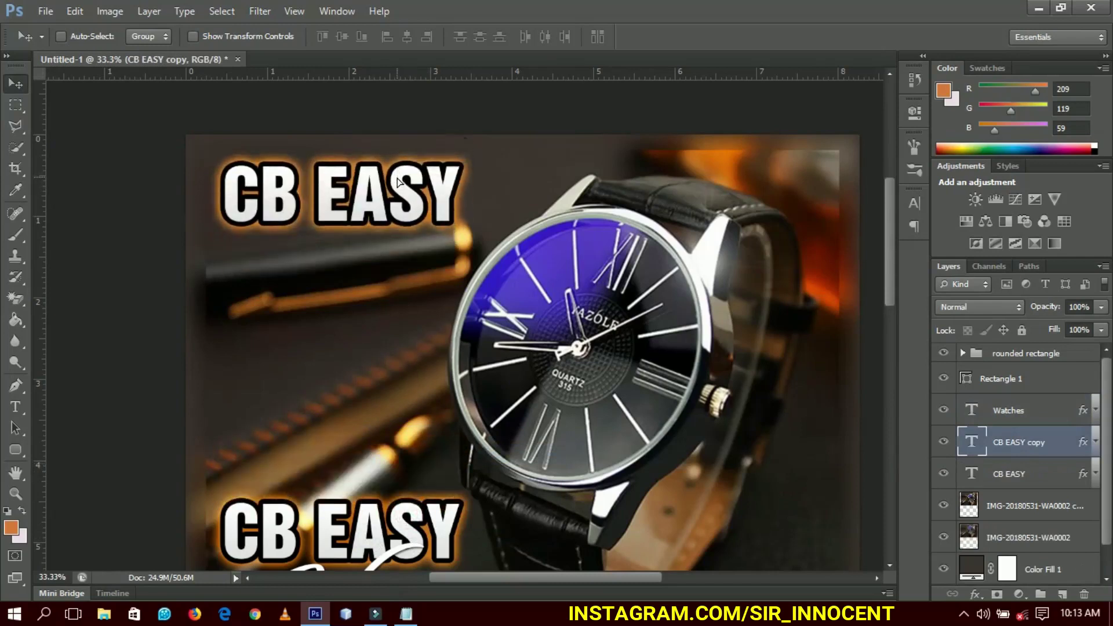
Change the font of the copied CB EASY text to Akrobat Bold
key("t")
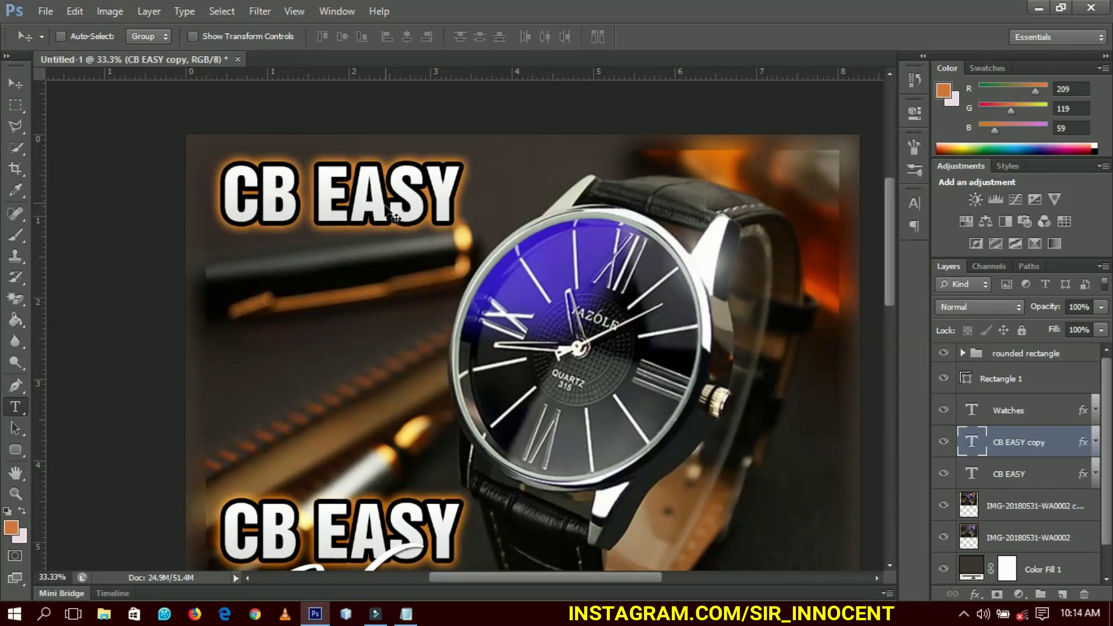
left_click(385, 206)
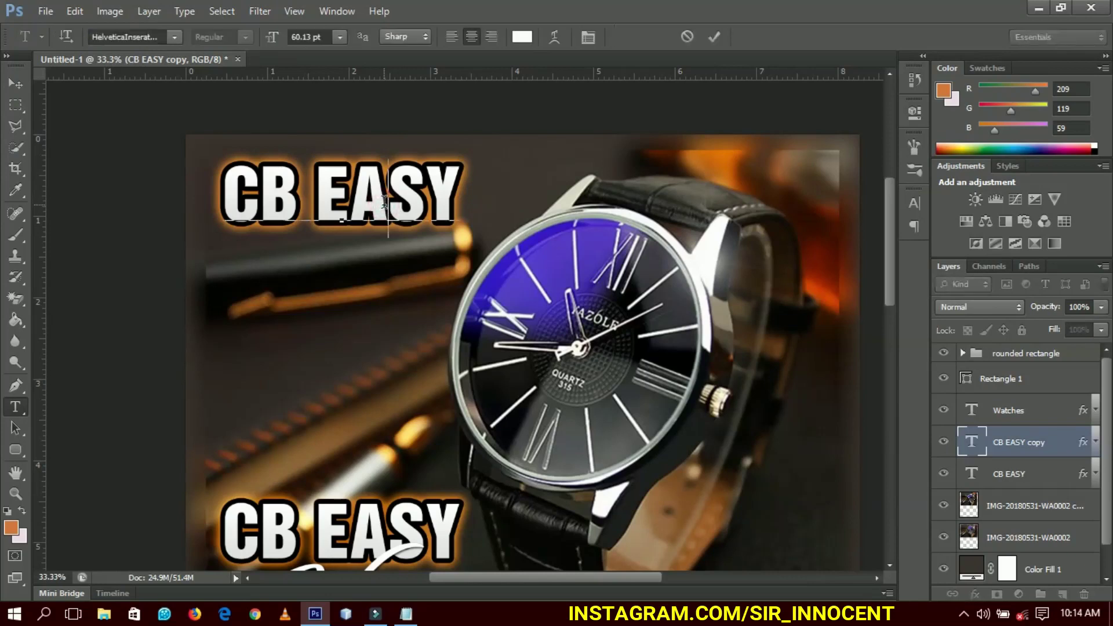
key("ctrl+a")
left_click(118, 39)
type("Akro")
key("Return")
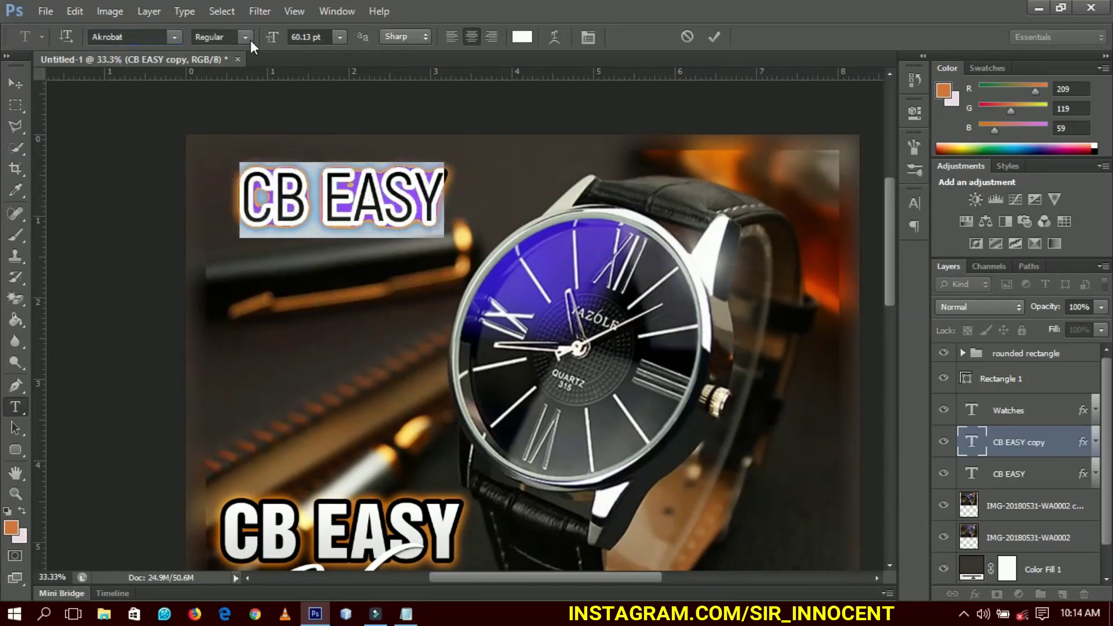
left_click(246, 37)
left_click(232, 122)
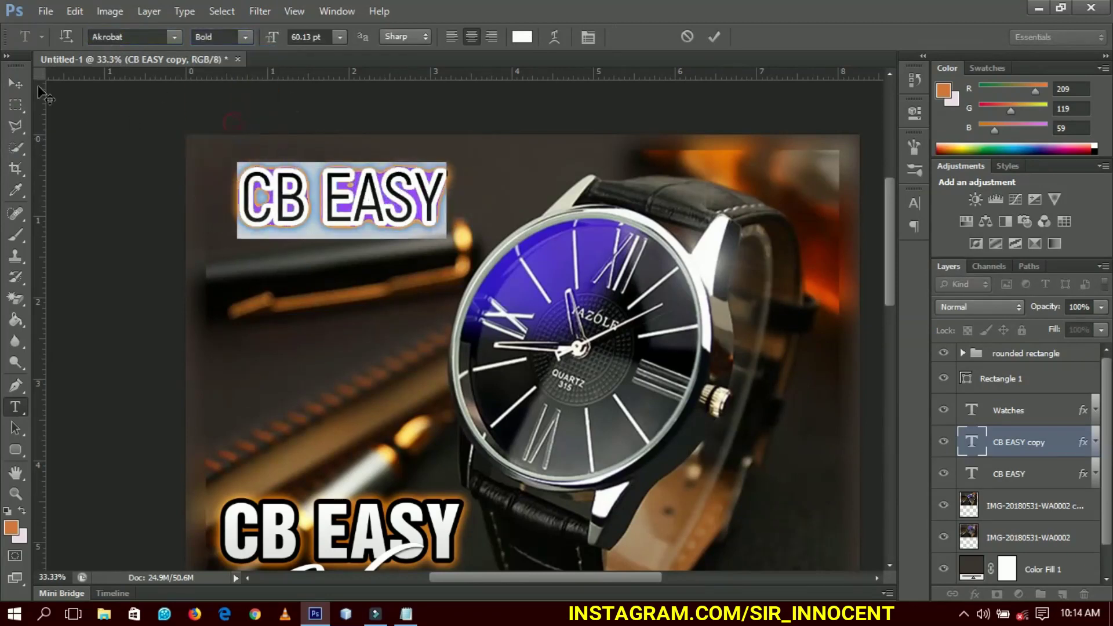
Replace the wording of the copied CB EASY text with "DOOR TO DOR SERVICE"
left_click(347, 204)
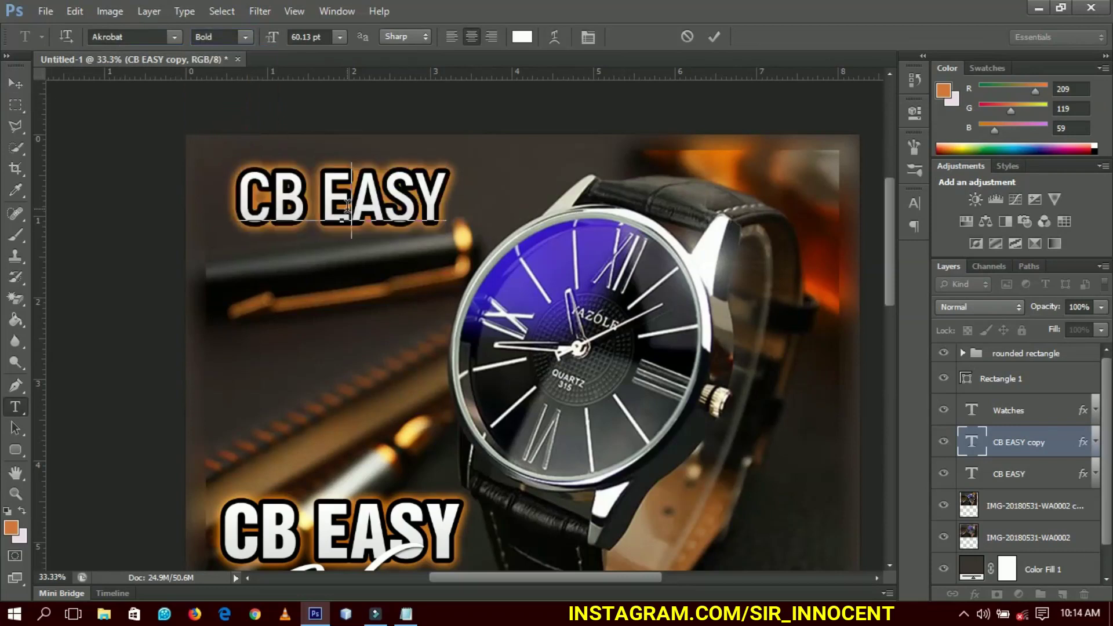
key("ctrl+a")
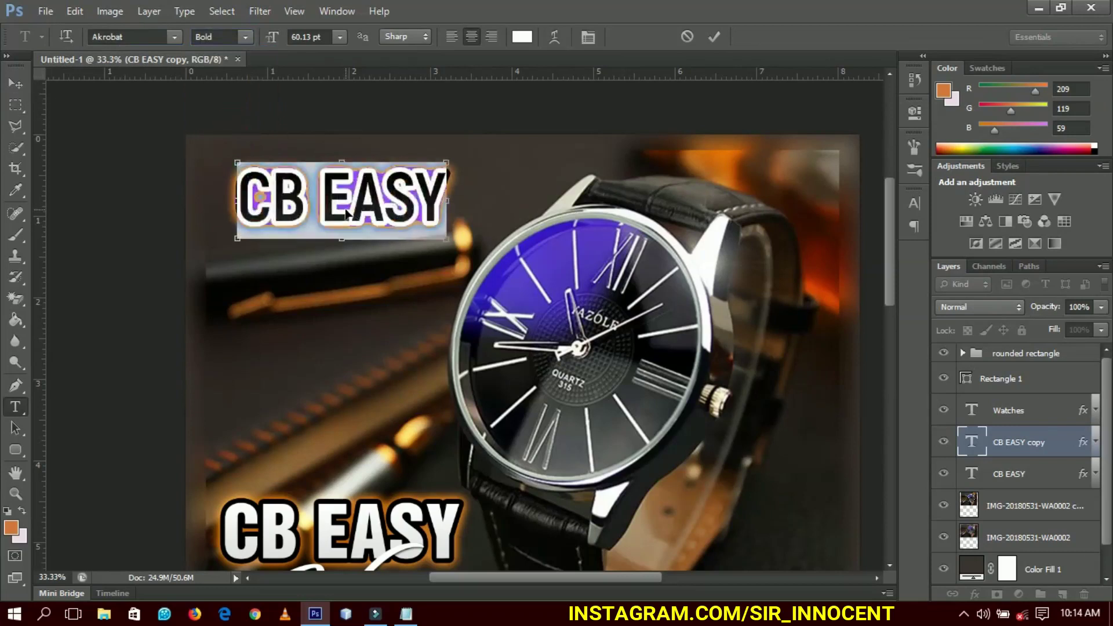
left_click(346, 207)
key("ctrl+a")
type("do")
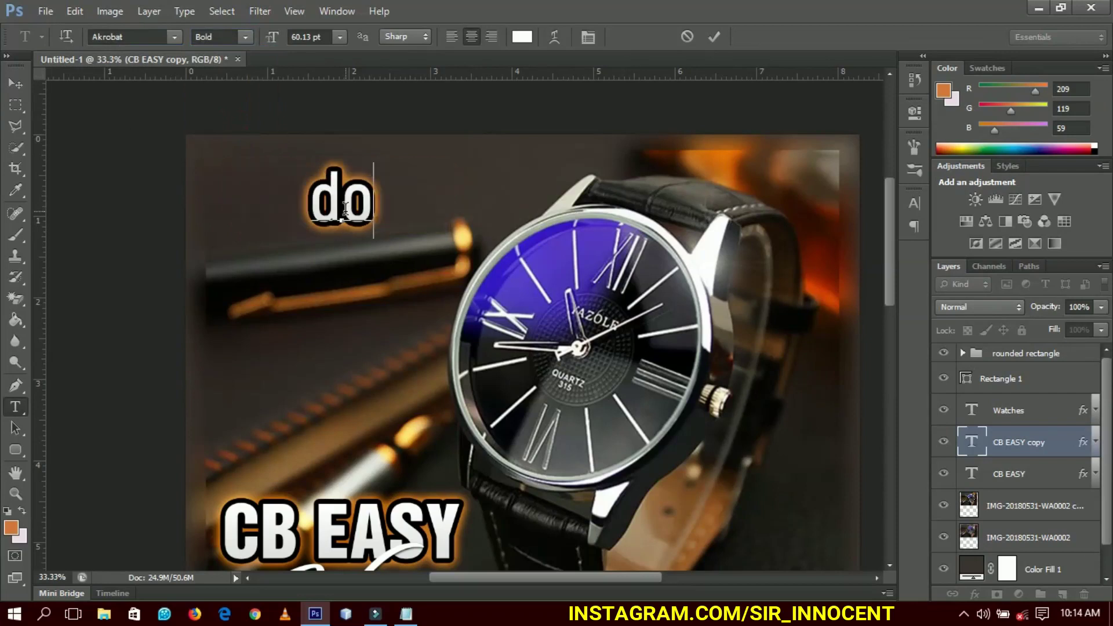
key("BackSpace")
key("BackSpace")
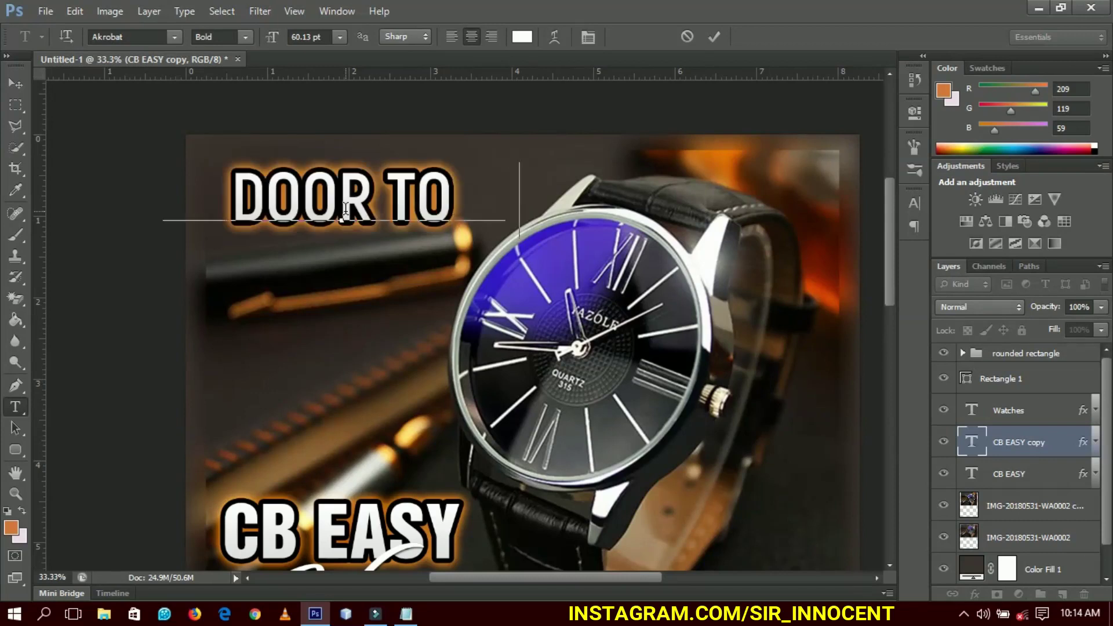
type("DOR")
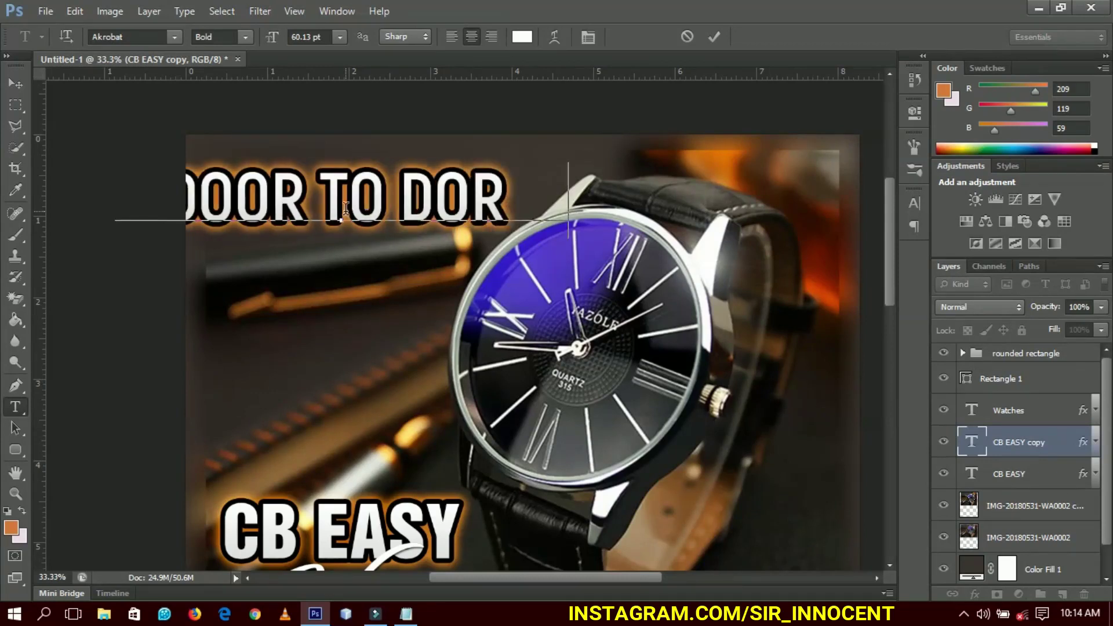
type(" SERVICE")
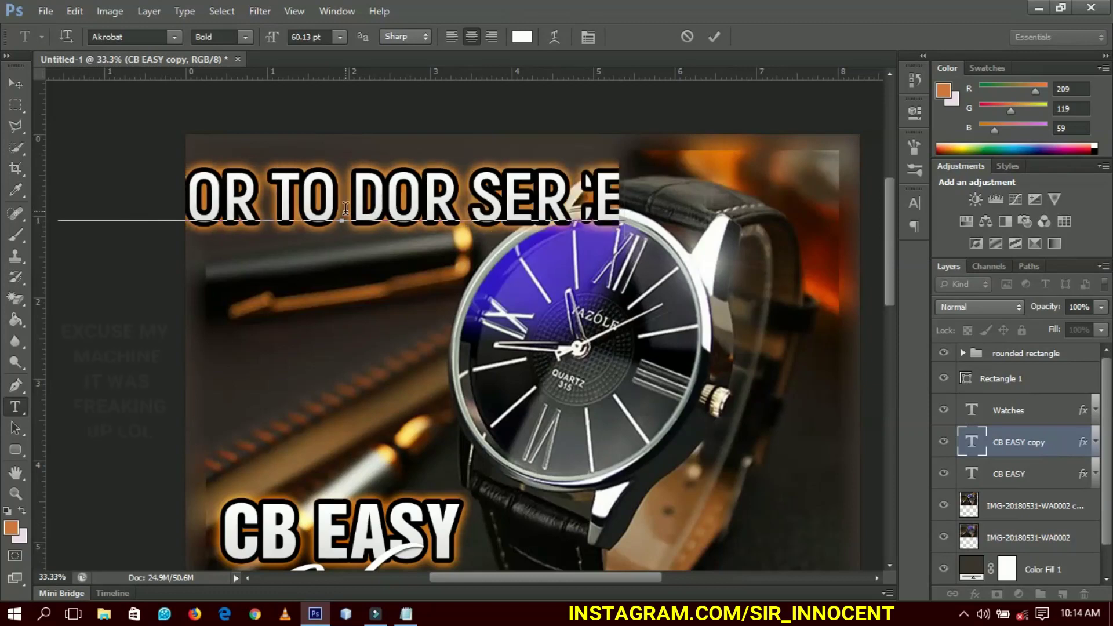
key("ctrl+Return")
Scale down the corrected DOOR TO DOOR SERVICE text and position it near the upper-left corner of the watch photo
key("v")
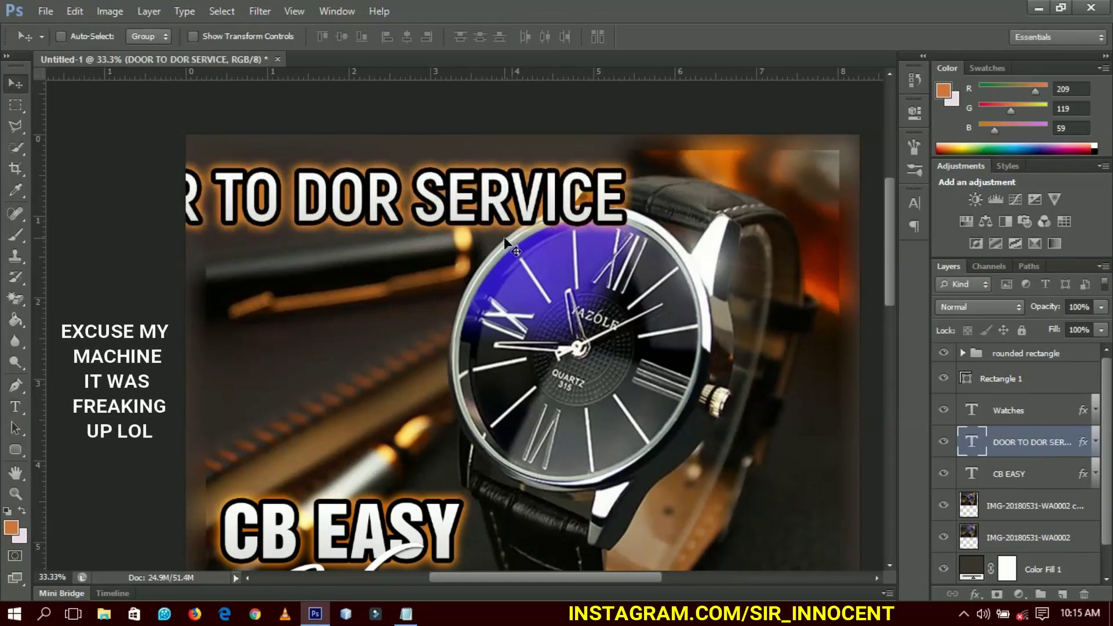
key("ctrl+t")
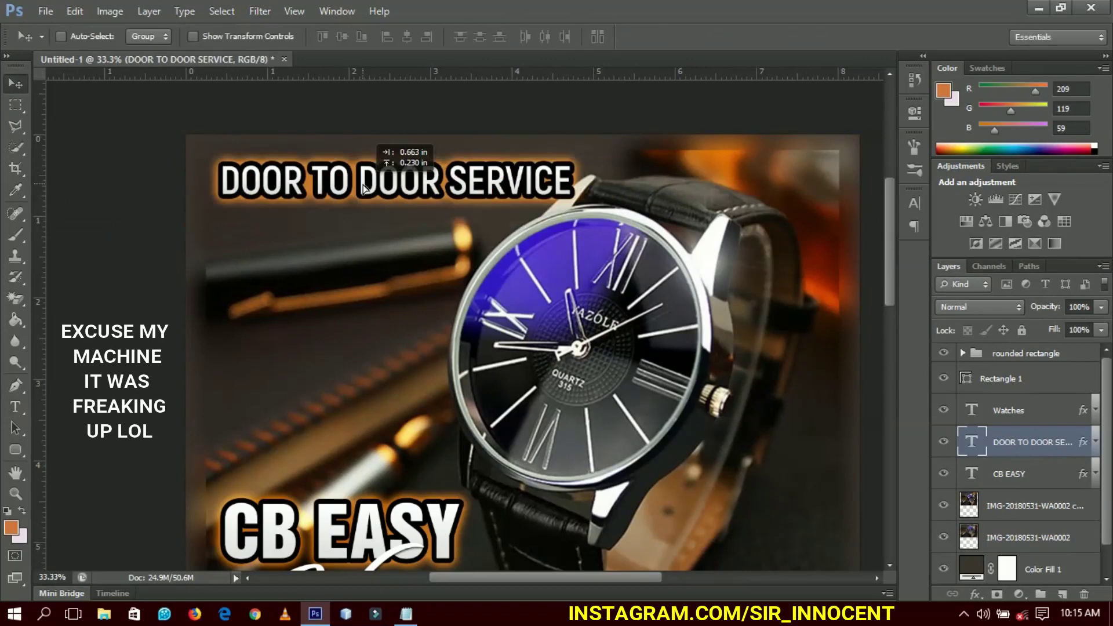
left_click_drag(364, 188, 364, 187)
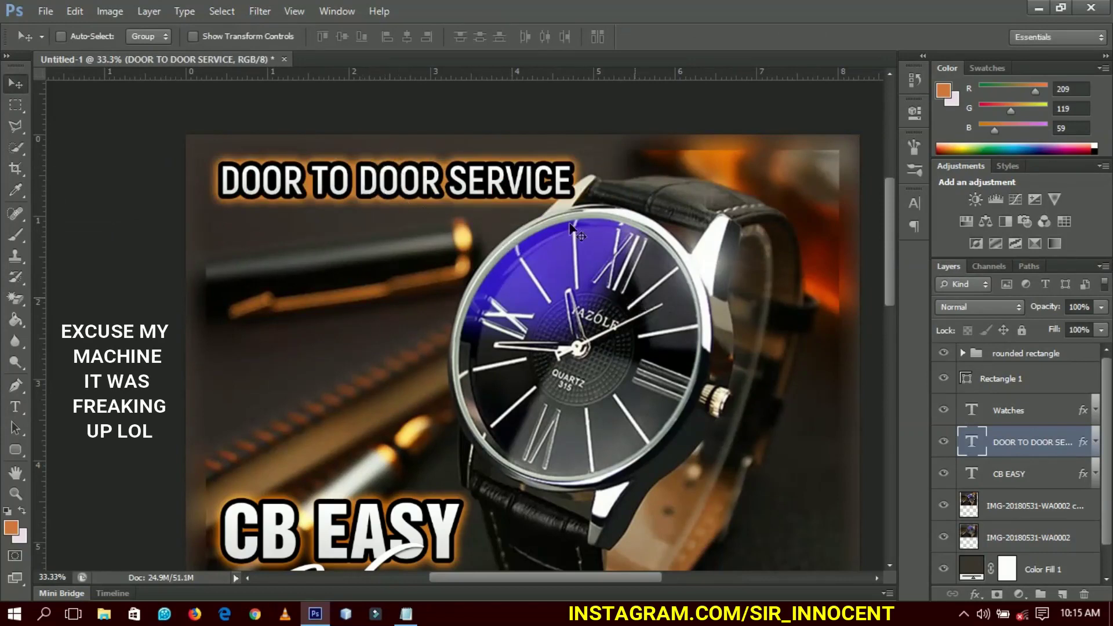
key("ctrl+t")
left_click_drag(573, 158, 555, 164)
key("Return")
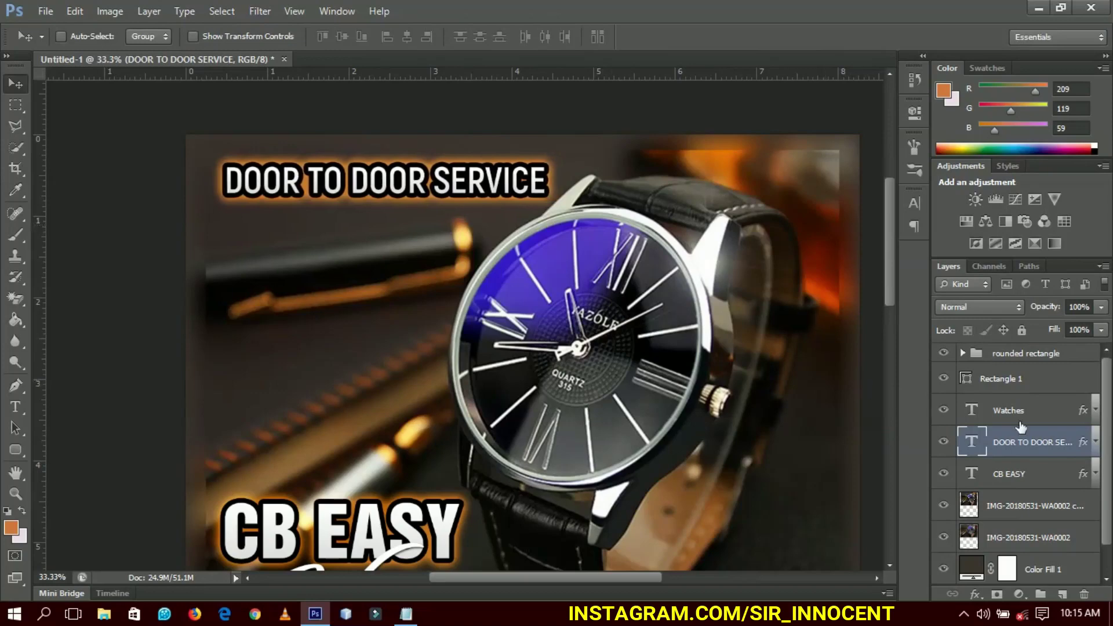
Set the DOOR TO DOOR SERVICE text's stroke size to 10 px and its outer glow to spread 21% and size 32 px
right_click(1019, 448)
left_click(879, 97)
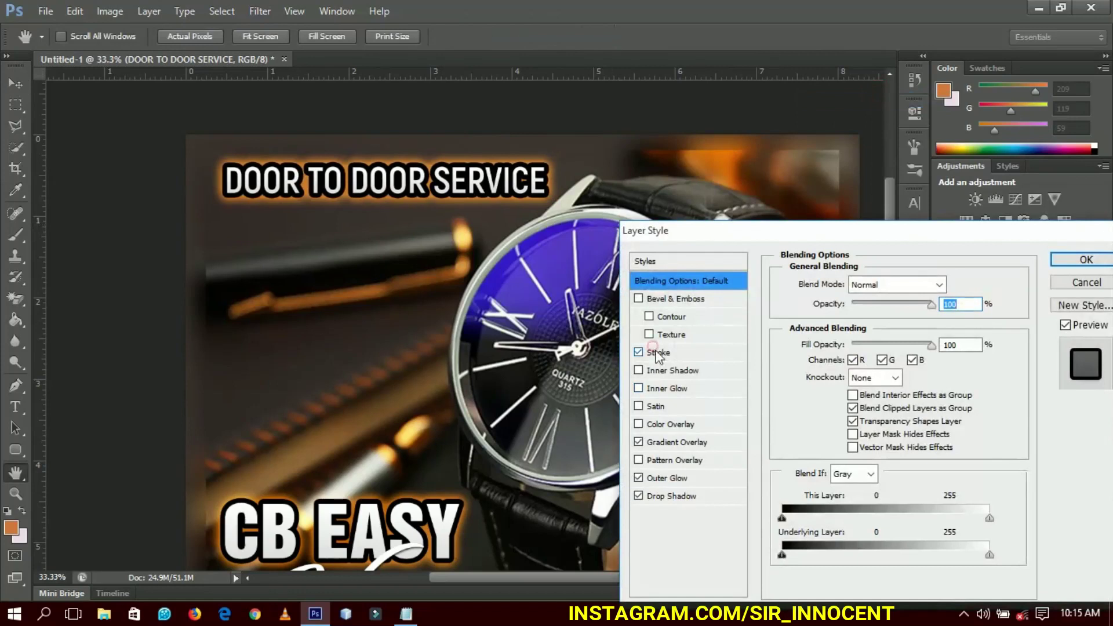
left_click(661, 352)
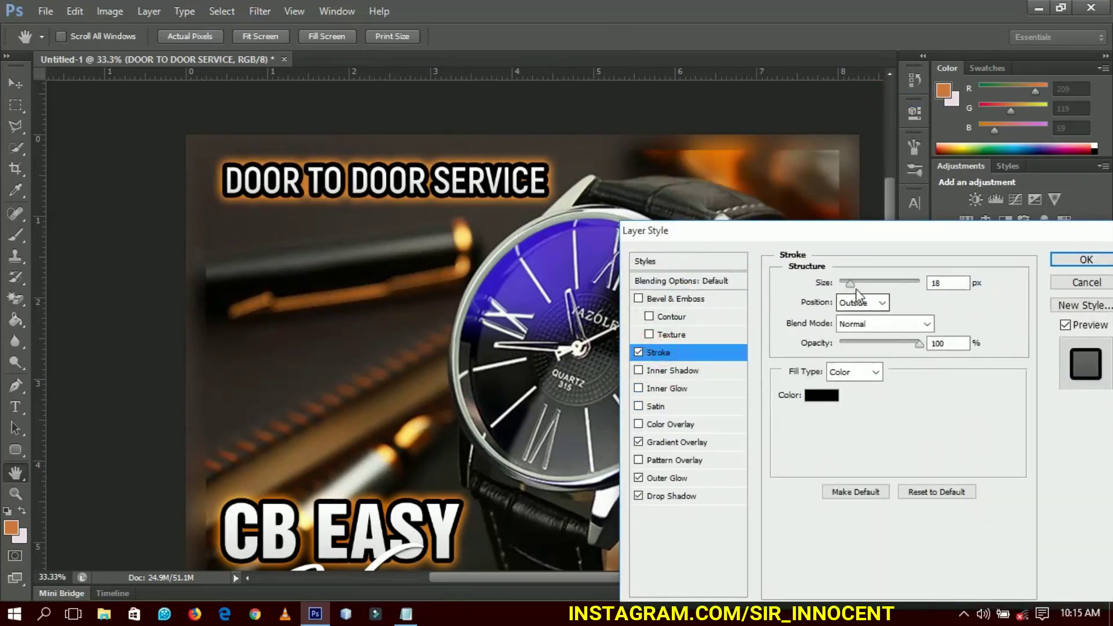
left_click_drag(850, 284, 847, 285)
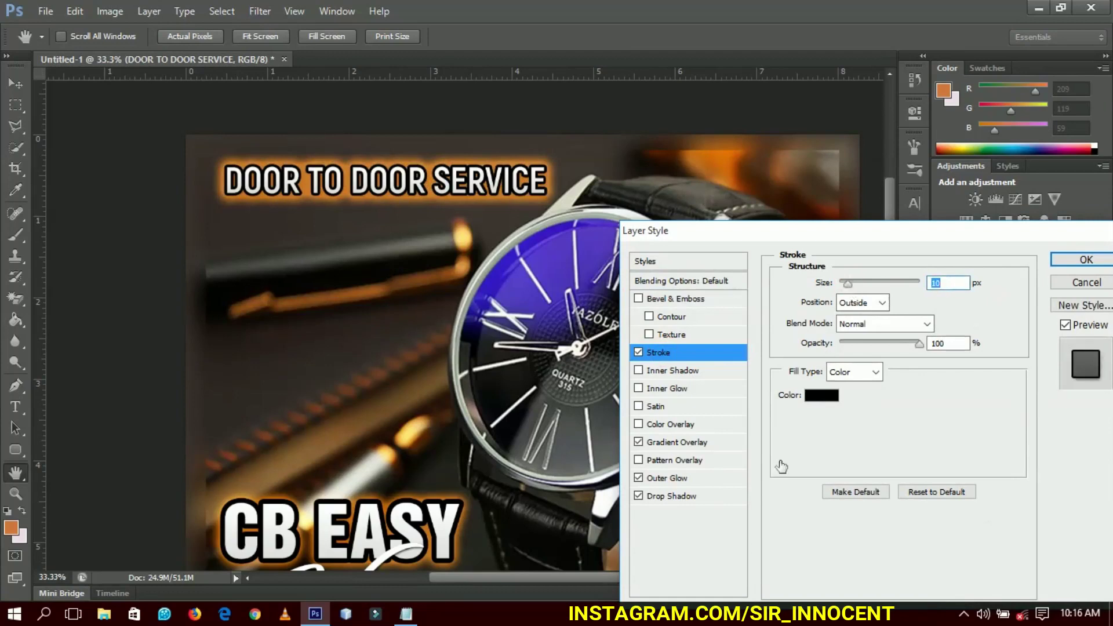
left_click(664, 477)
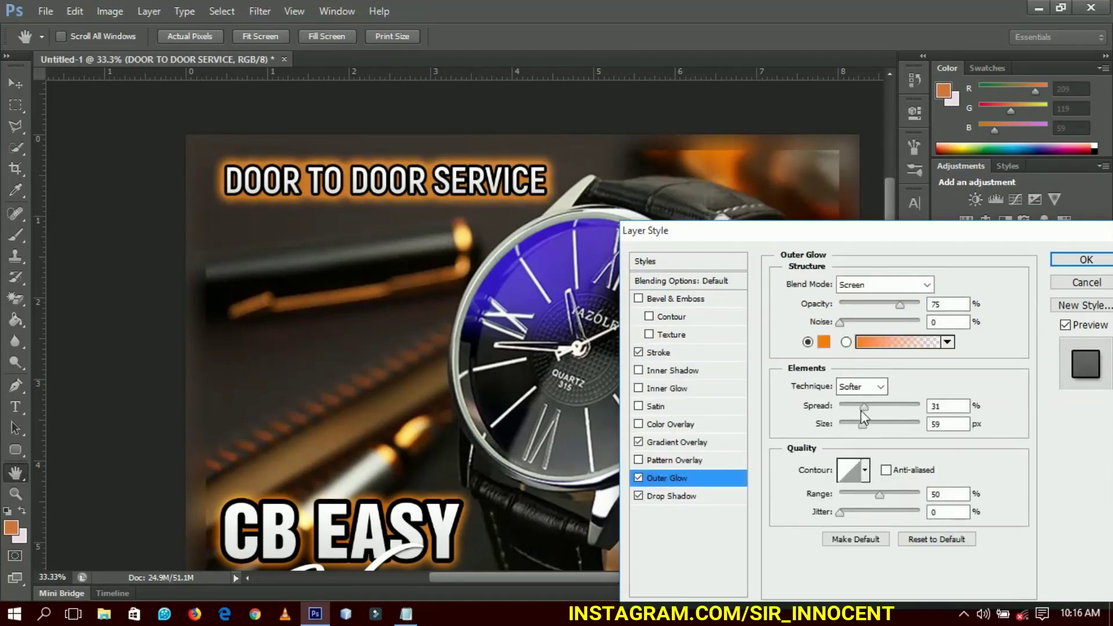
left_click_drag(862, 413, 854, 428)
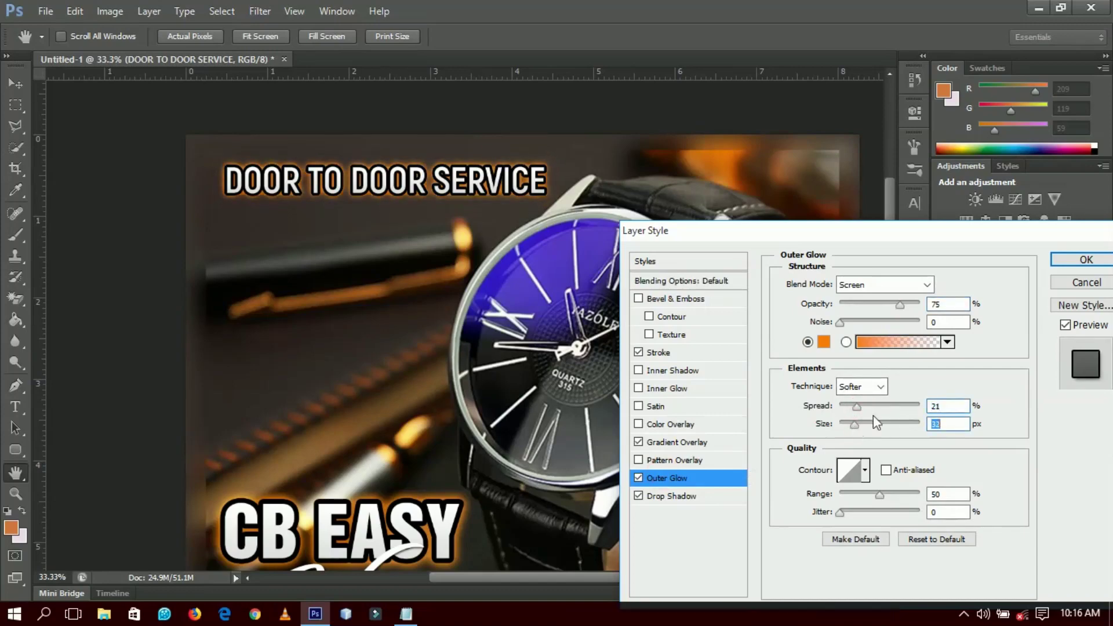
left_click(1086, 260)
Draw a square-cornered rectangle about 1388 by 152 px between the main watch photo and the three photo boxes
left_click_drag(687, 432, 696, 386)
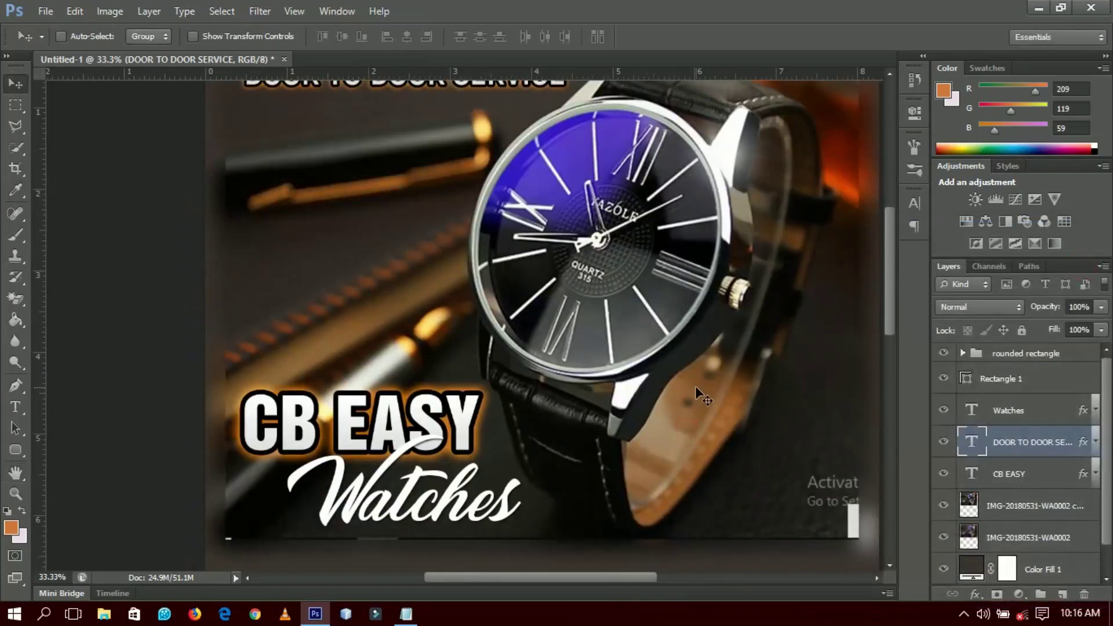
key("ctrl+0")
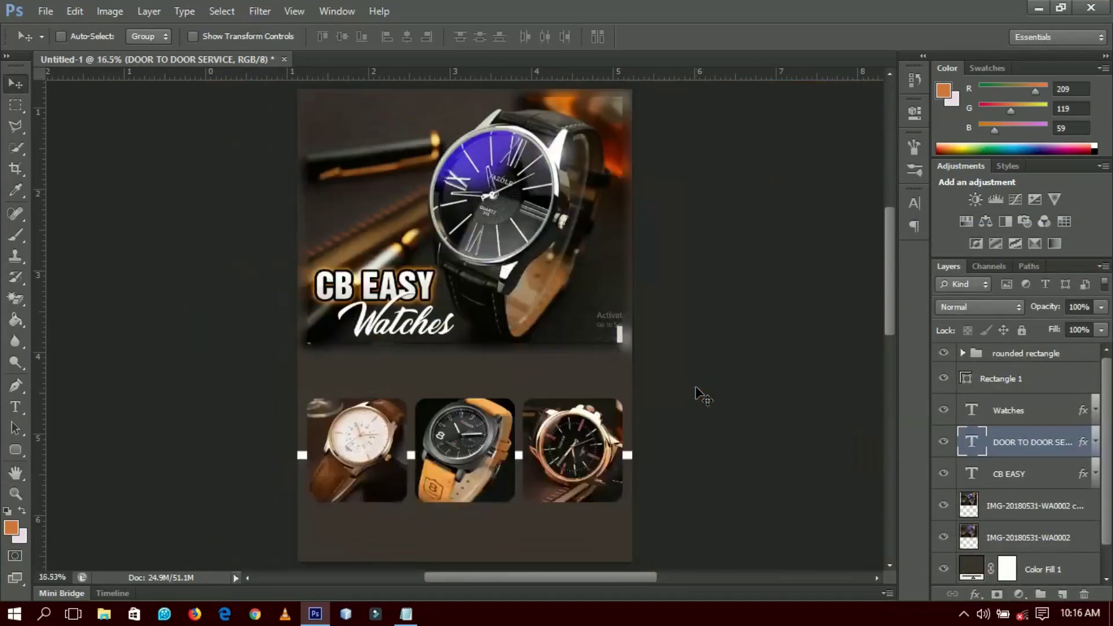
left_click(18, 450)
left_click(78, 461)
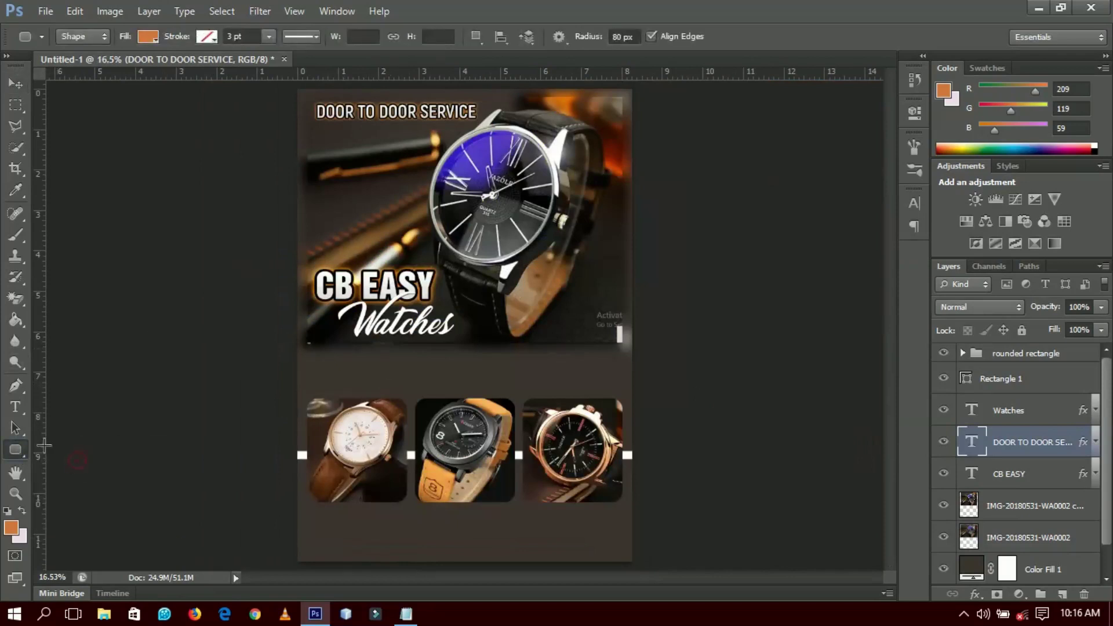
left_click(18, 449)
left_click(75, 448)
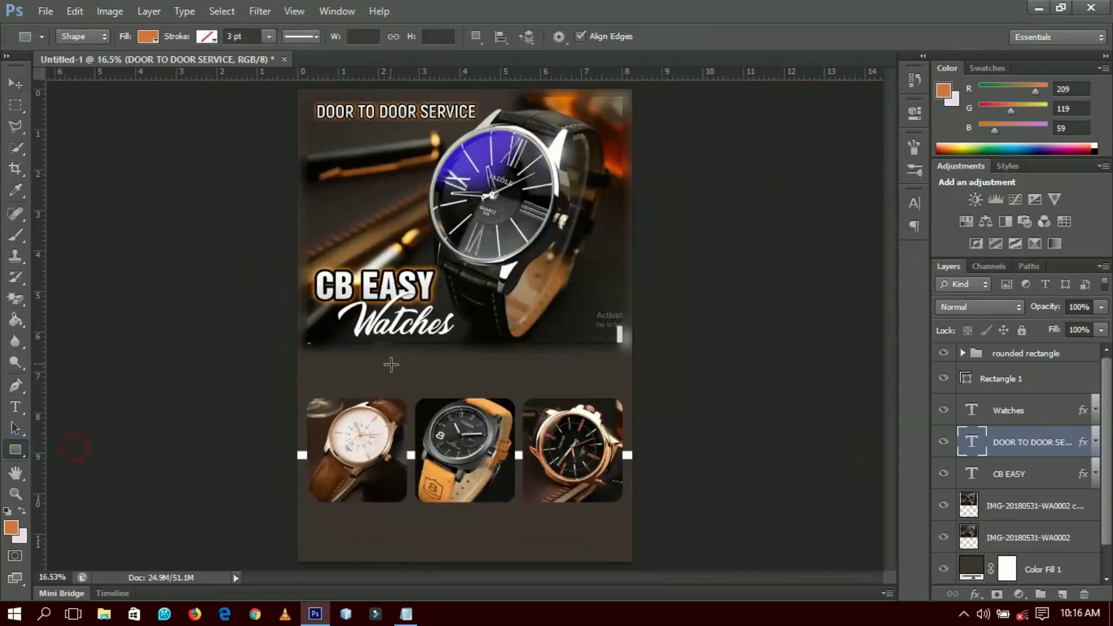
left_click_drag(397, 362, 585, 382)
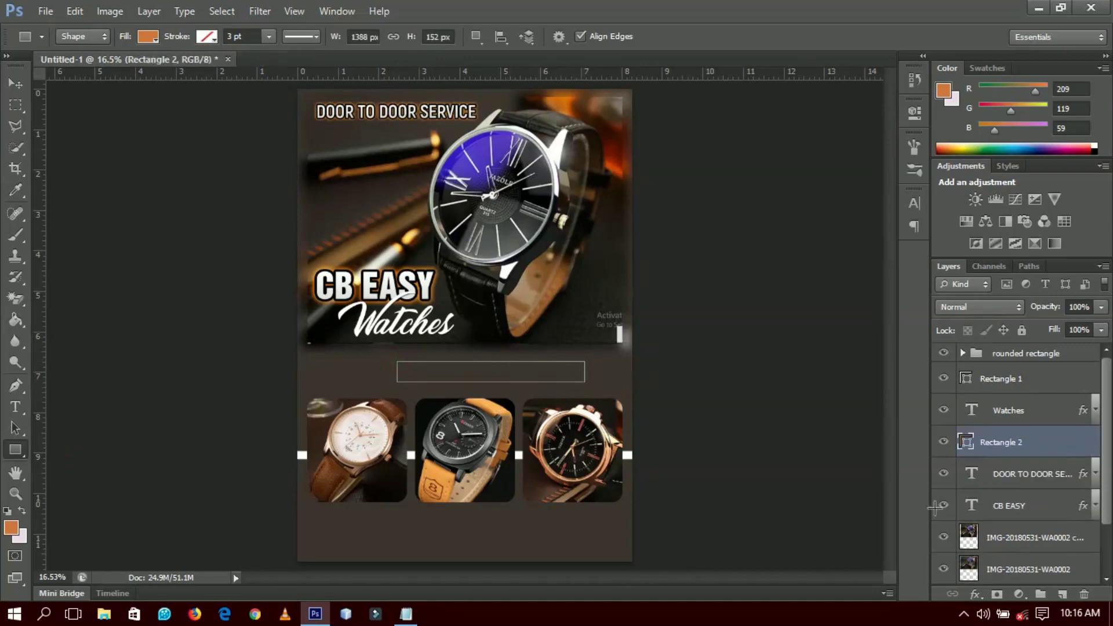
Change the fill colour of the new rectangle below the main watch photo to white
double_click(965, 442)
left_click(615, 281)
left_click_drag(615, 282, 585, 249)
left_click(972, 239)
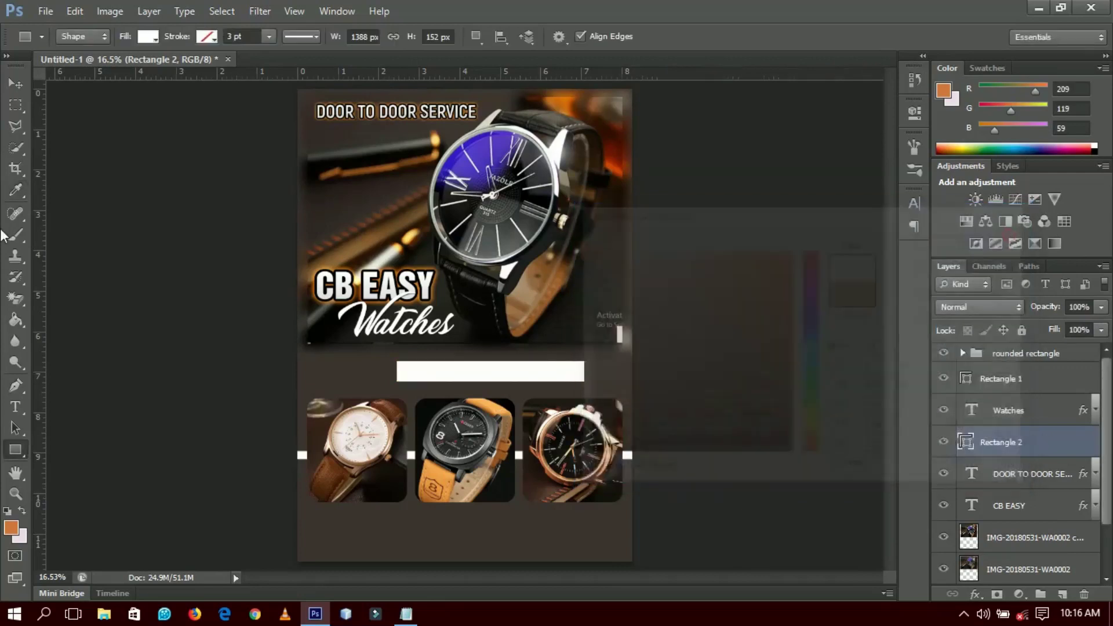
Centre the white rectangle horizontally on the whole canvas and clear the selection
left_click(13, 85)
key("ctrl+a")
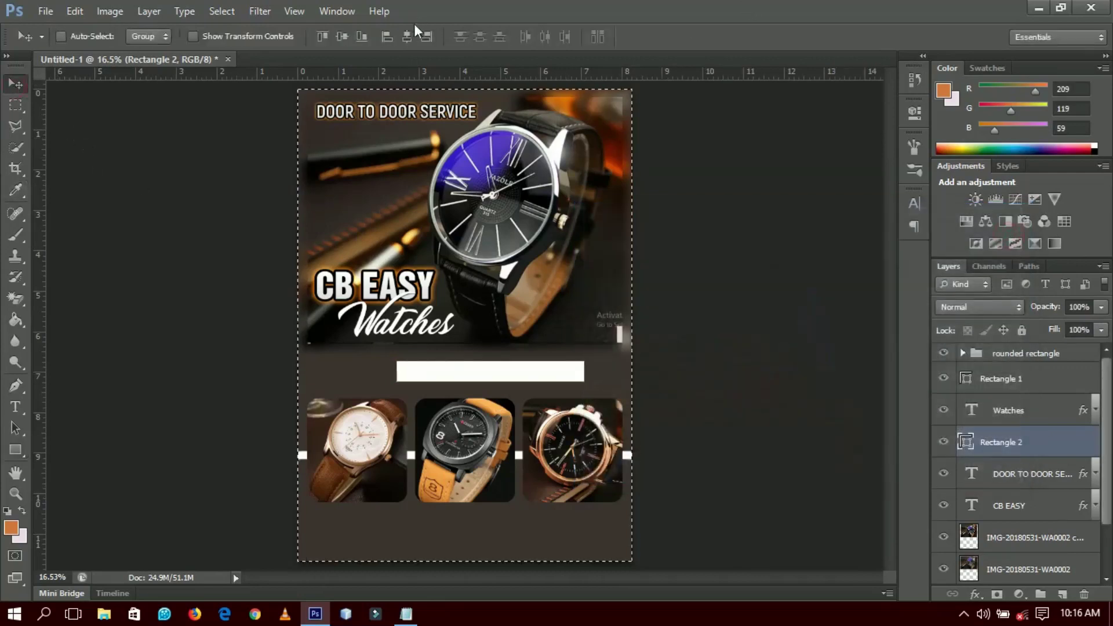
left_click(407, 36)
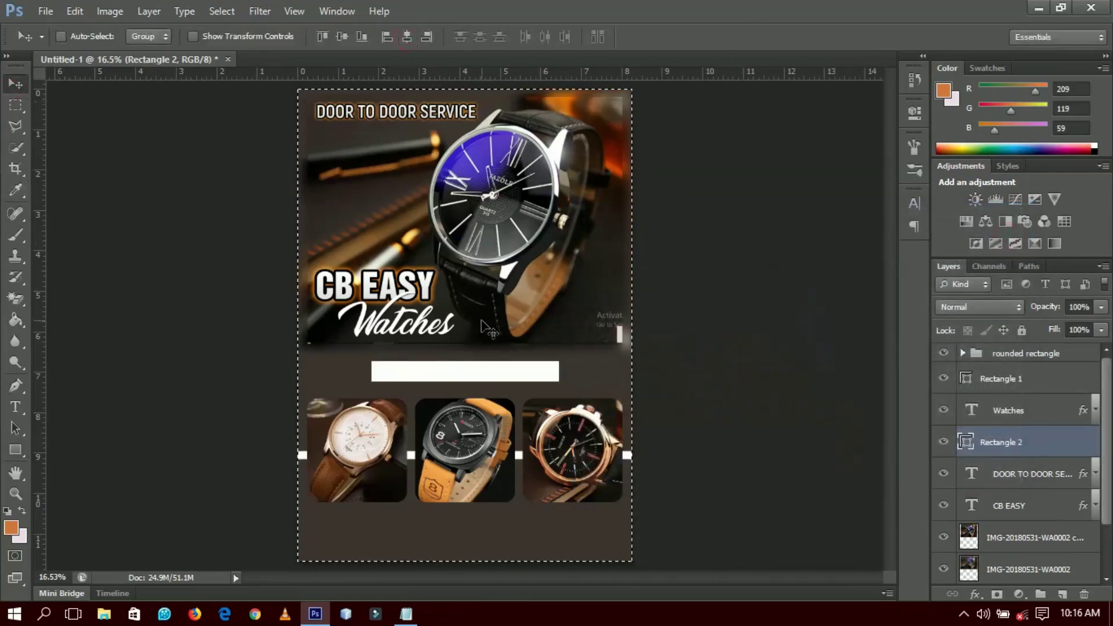
key("ctrl+d")
Start a new Akrobat Bold 30 pt text line between the white rectangle and the middle watch photo box
key("z")
left_click(468, 383)
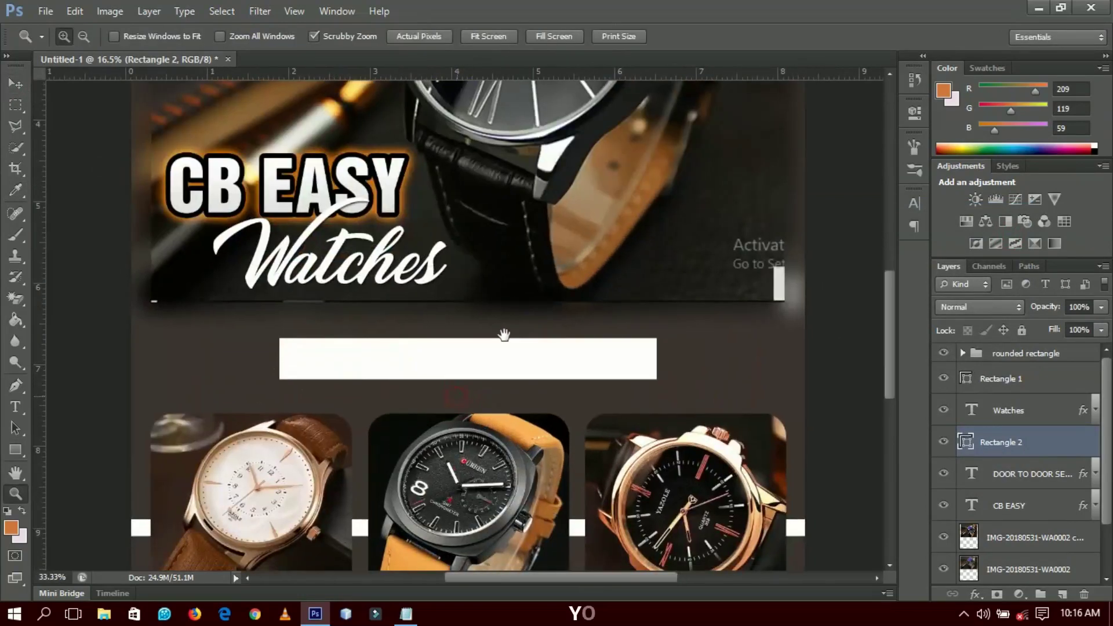
left_click_drag(504, 336, 555, 193)
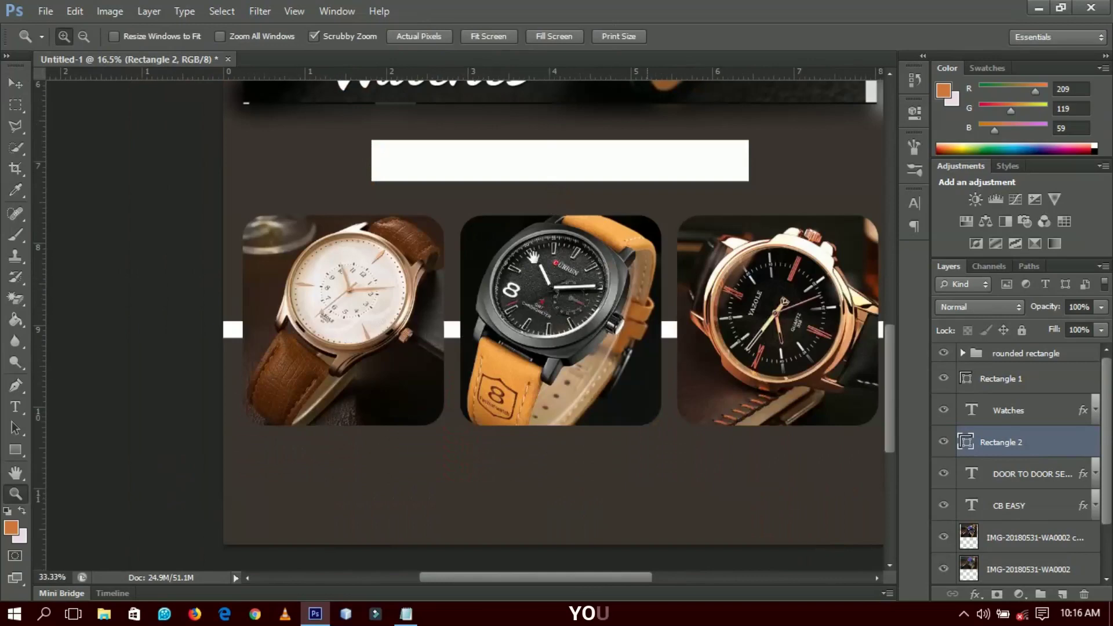
scroll(502, 285, "down", 3)
scroll(501, 286, "up", 5)
scroll(502, 286, "right", 4)
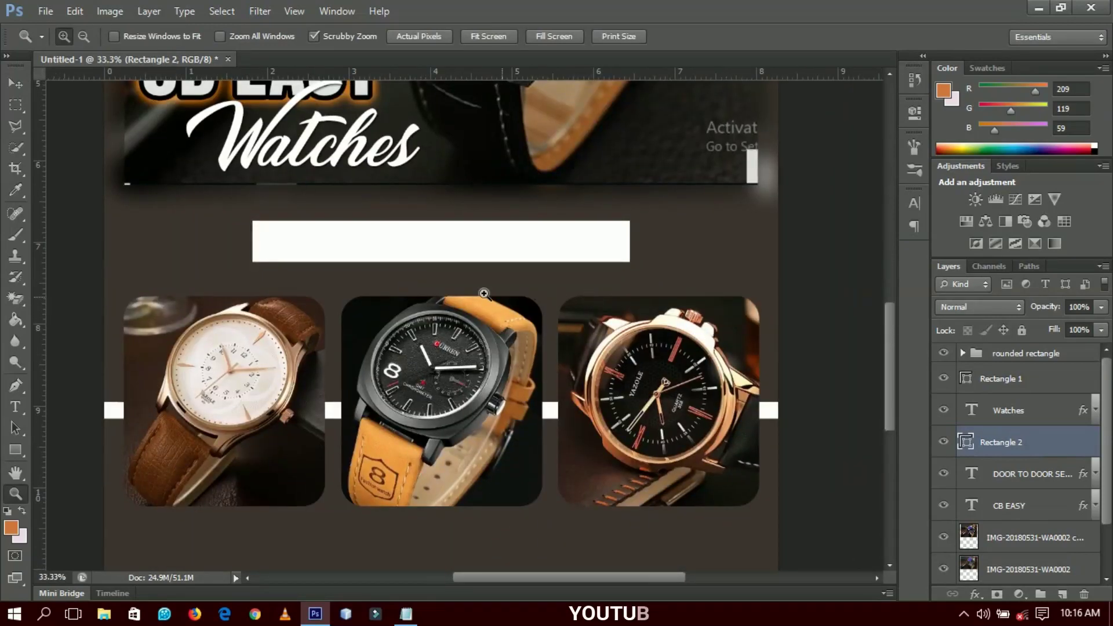
key("t")
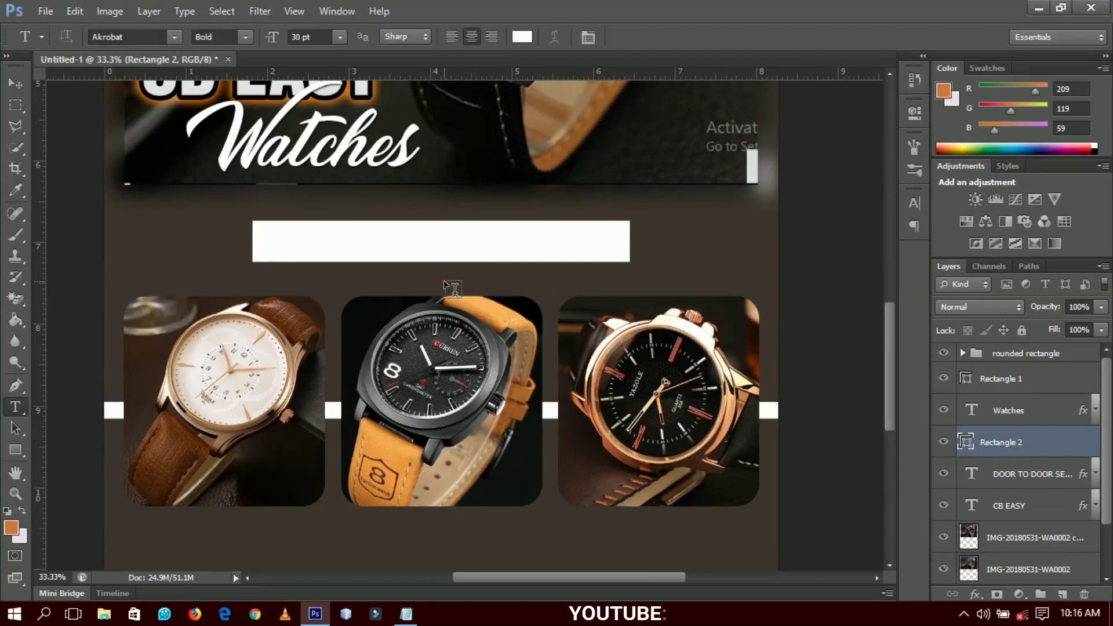
left_click(455, 290)
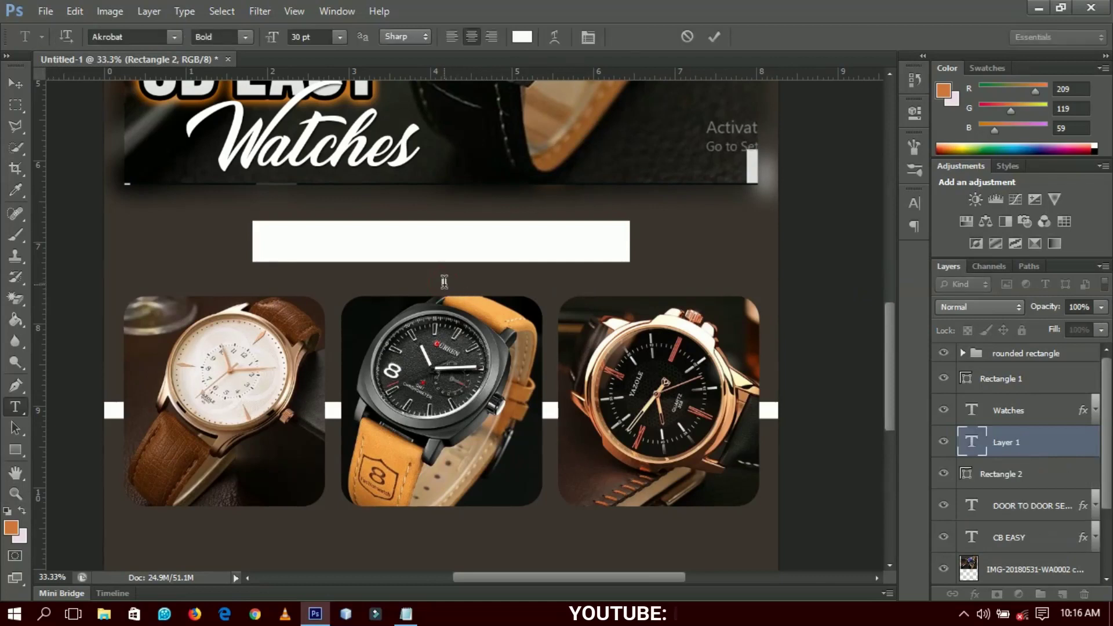